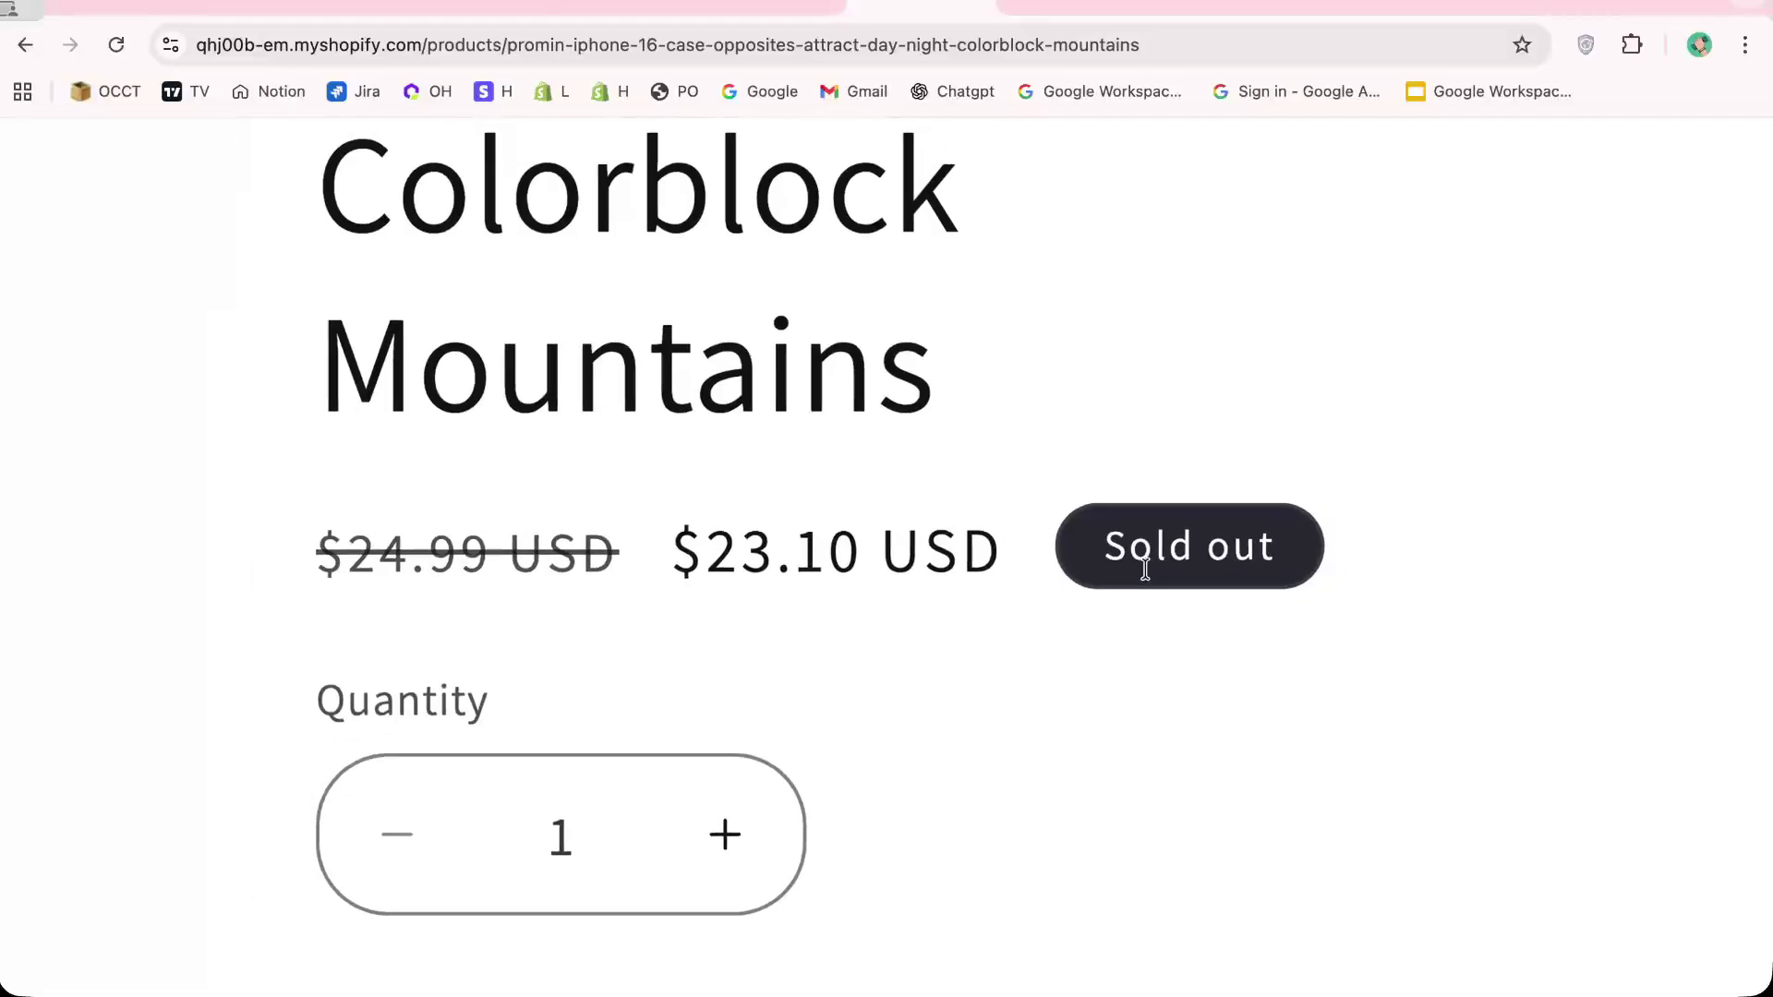
# Compare the Promin iPhone 16 Case's inventory in the admin product list with its availability on the storefront product page
pyautogui.hotkey('ctrl', 'shift', 'Tab')
pyautogui.hotkey('ctrl', 'shift', 'Tab')
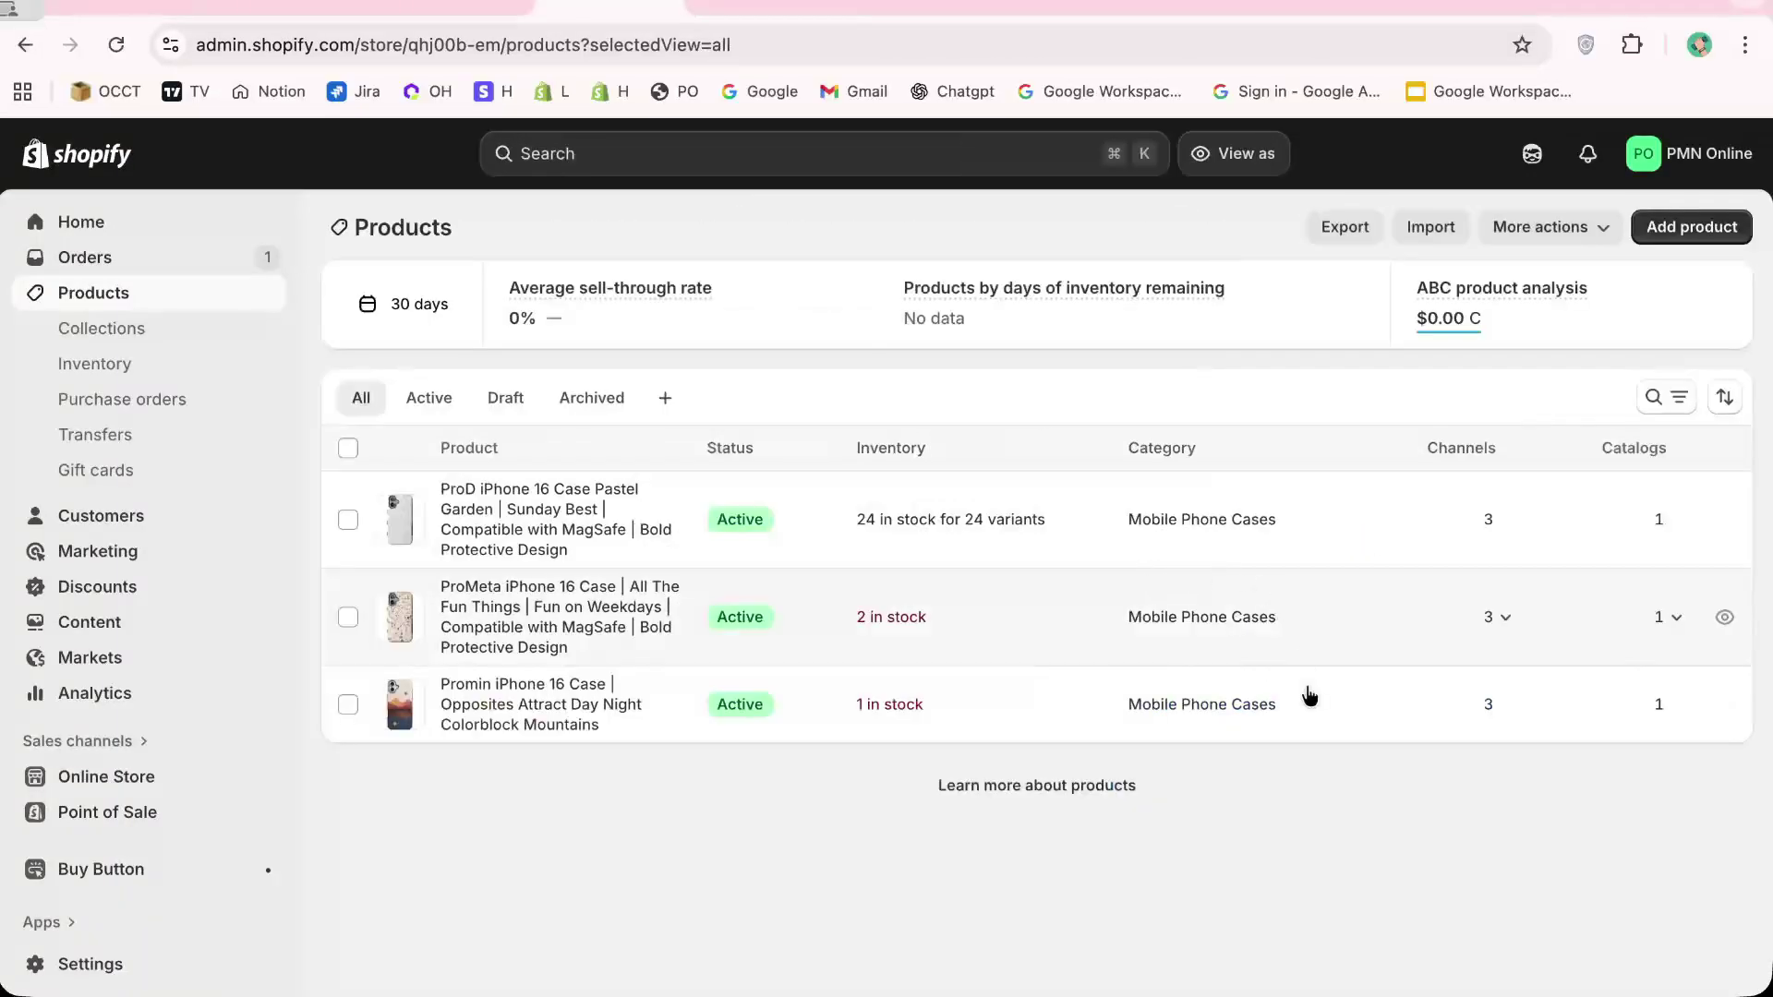
pyautogui.scroll(5, 851, 716)
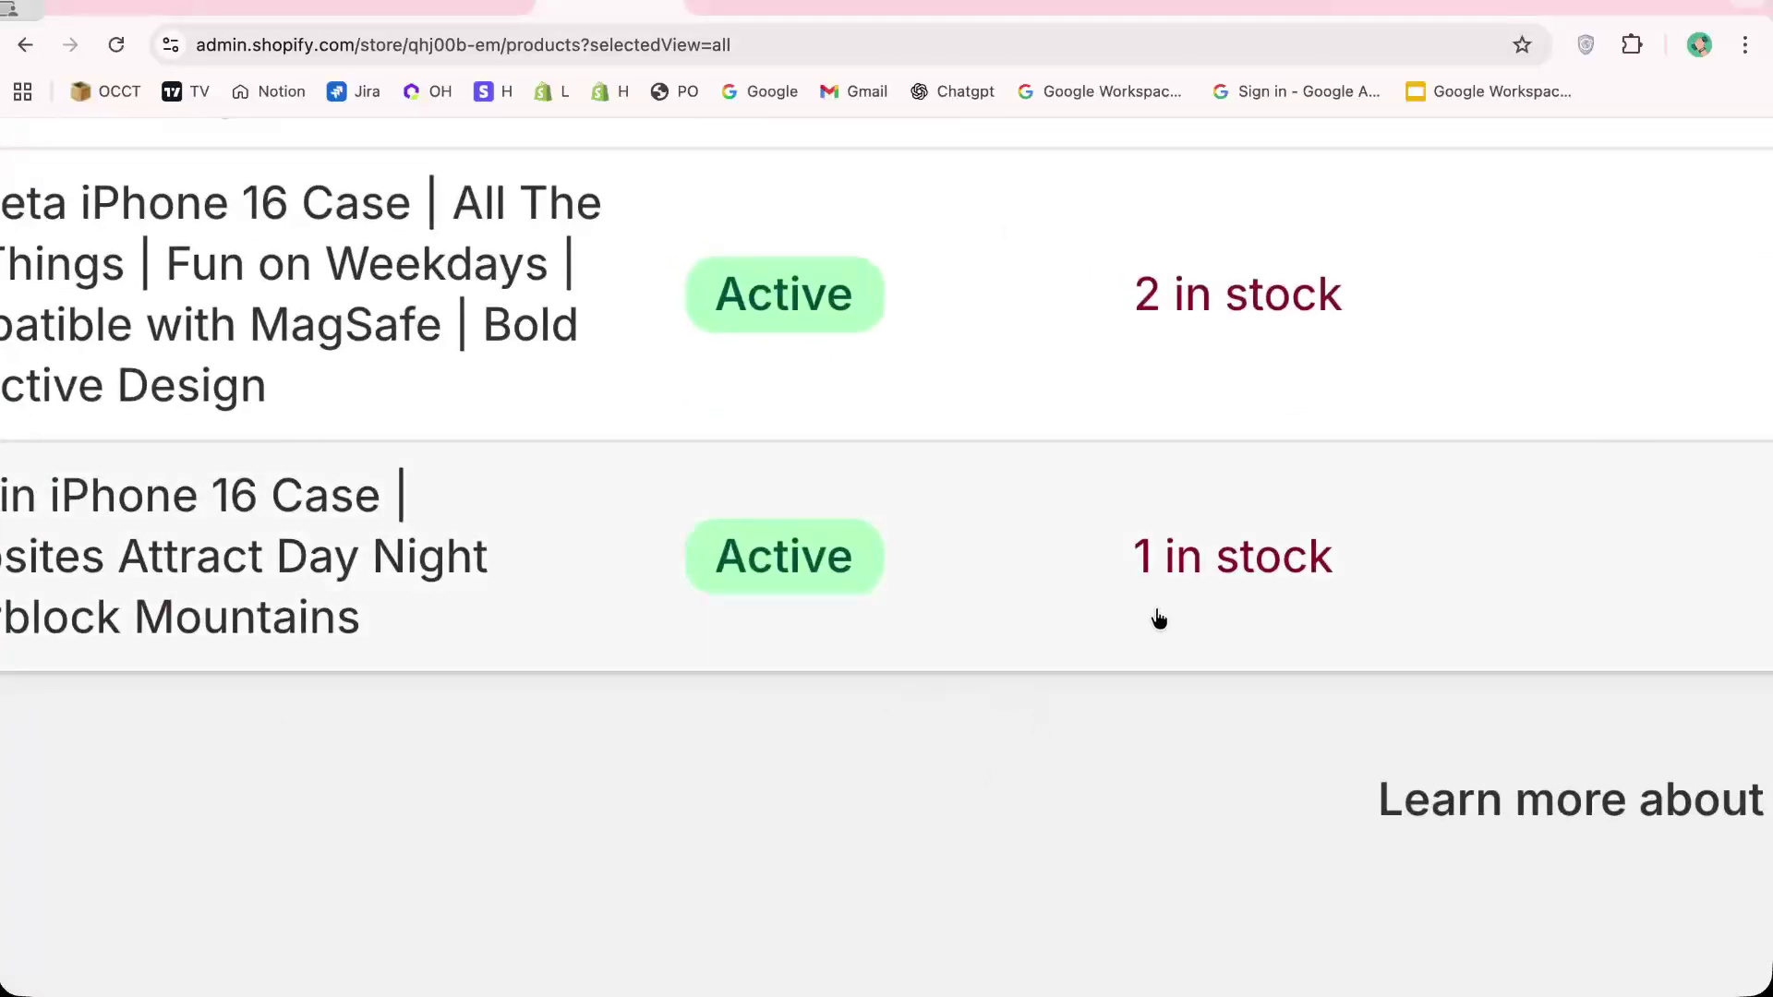
pyautogui.scroll(-5, 1249, 585)
pyautogui.rightClick(1249, 586)
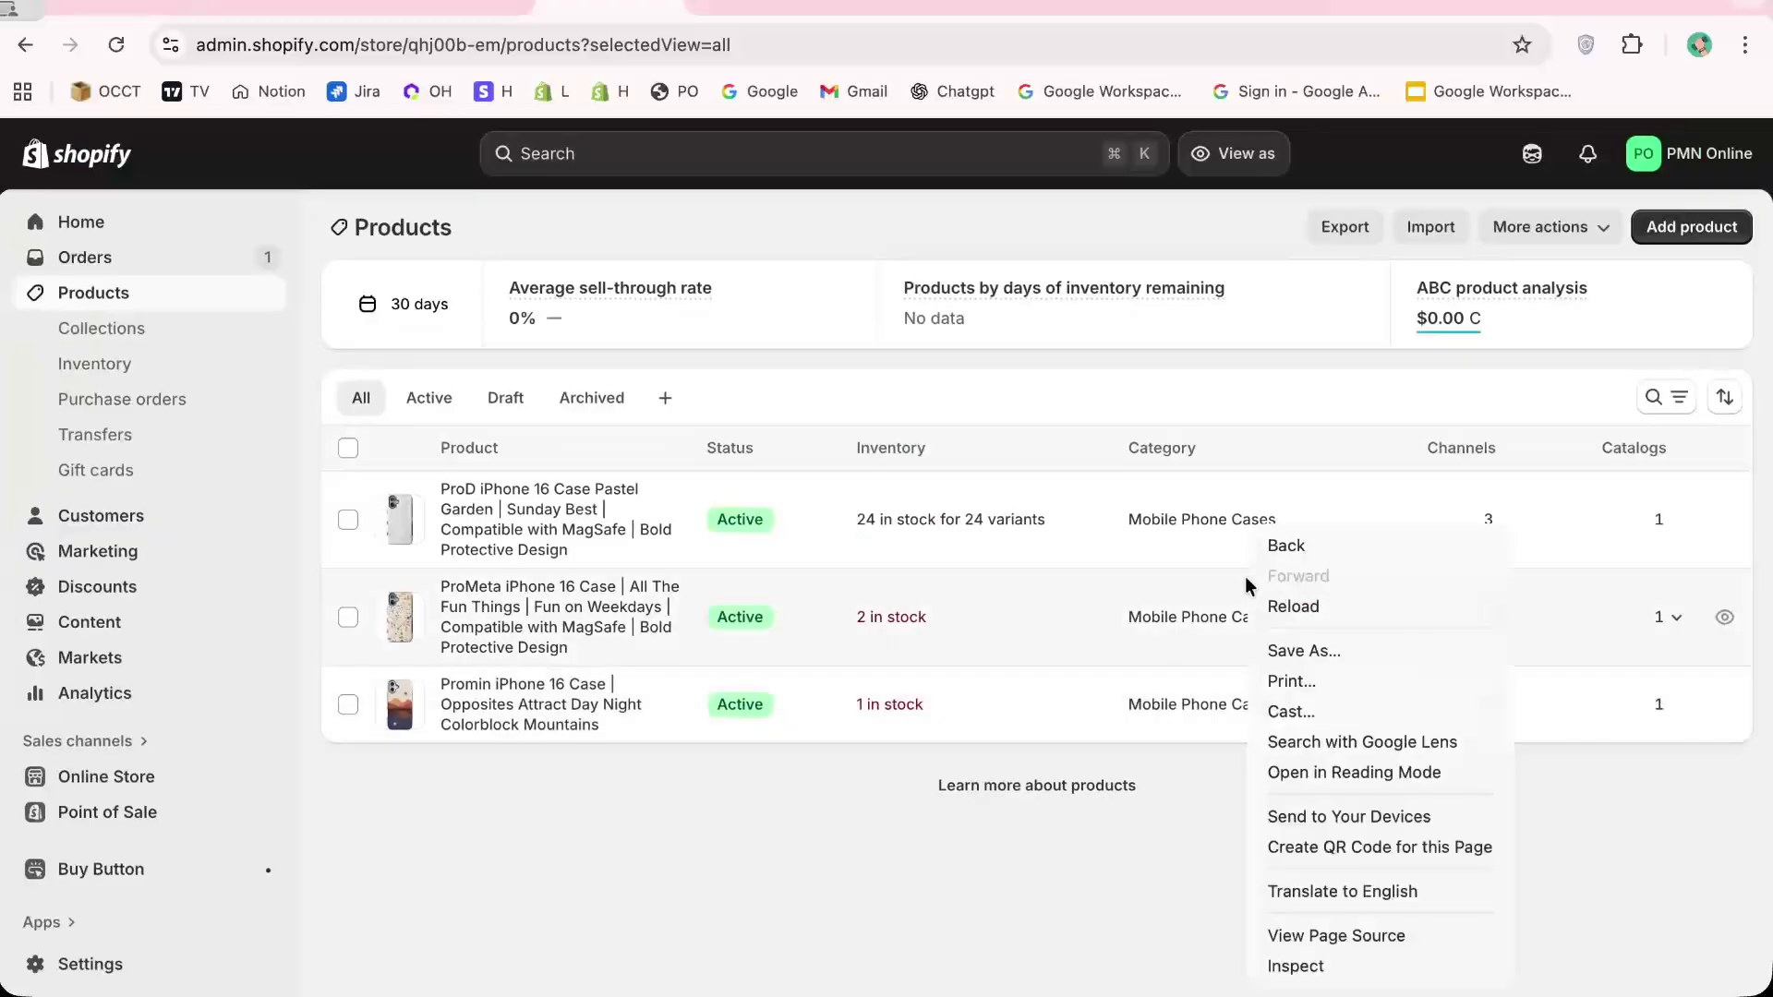
pyautogui.click(1087, 684)
pyautogui.scroll(5, 1354, 580)
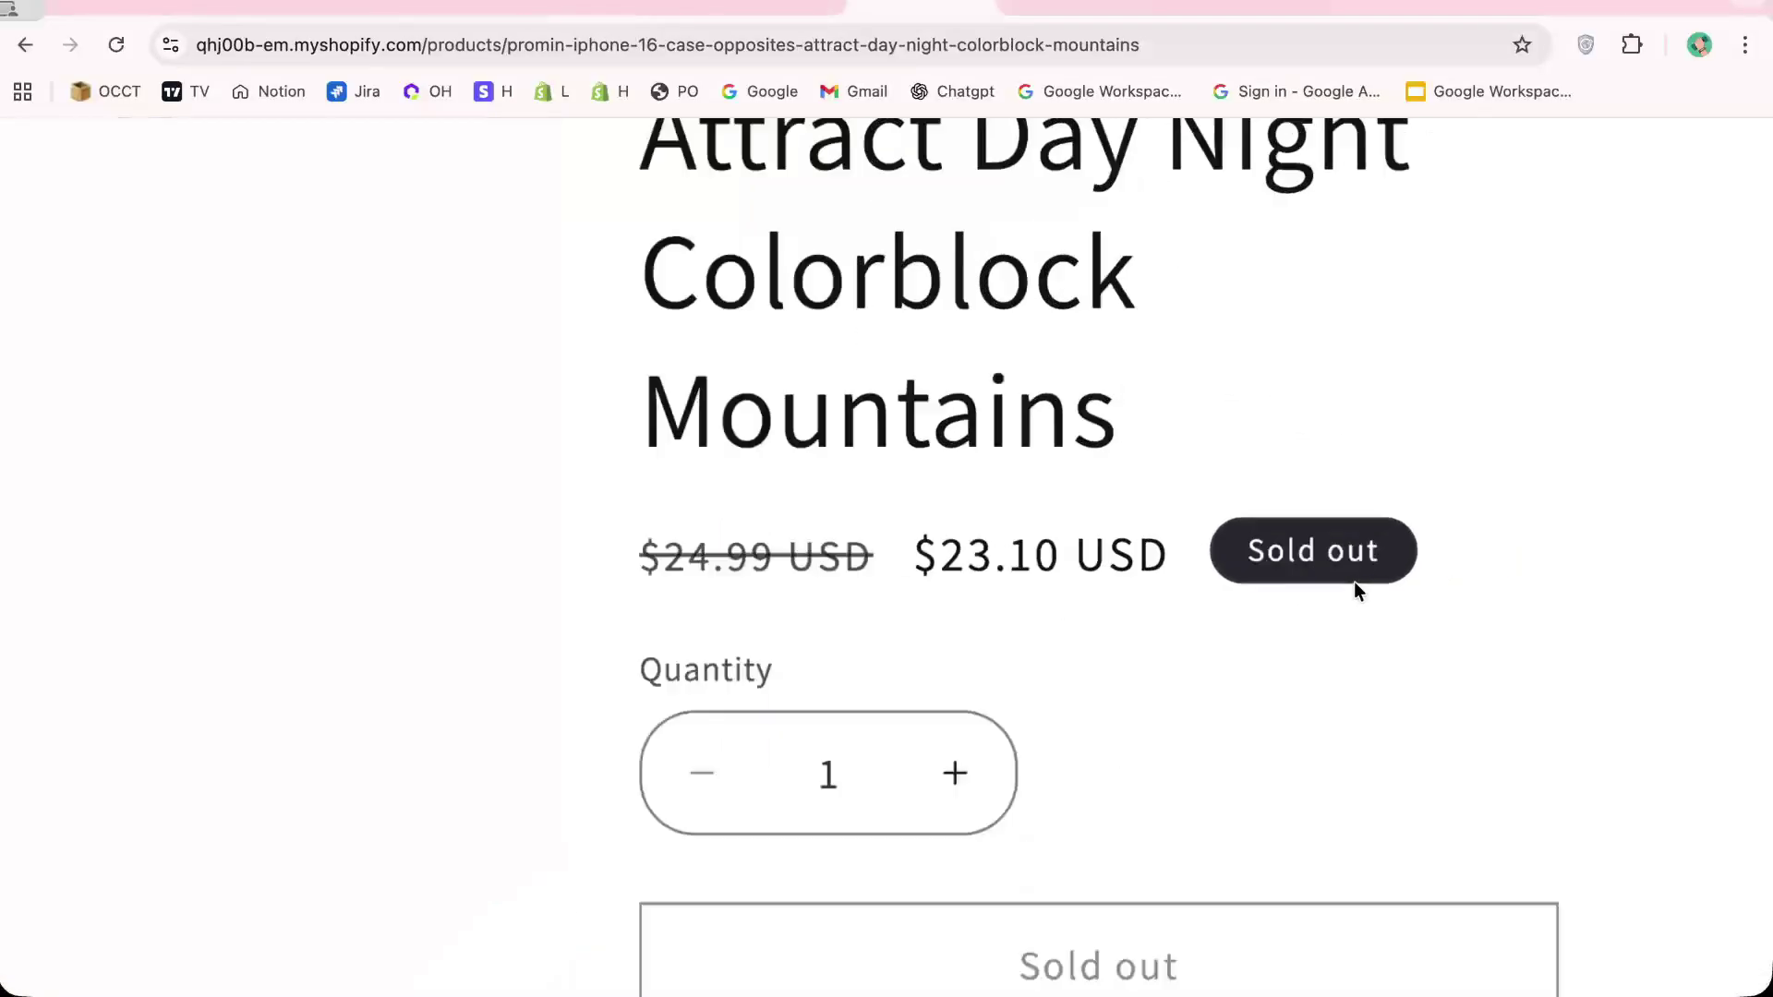
pyautogui.scroll(-5, 1354, 580)
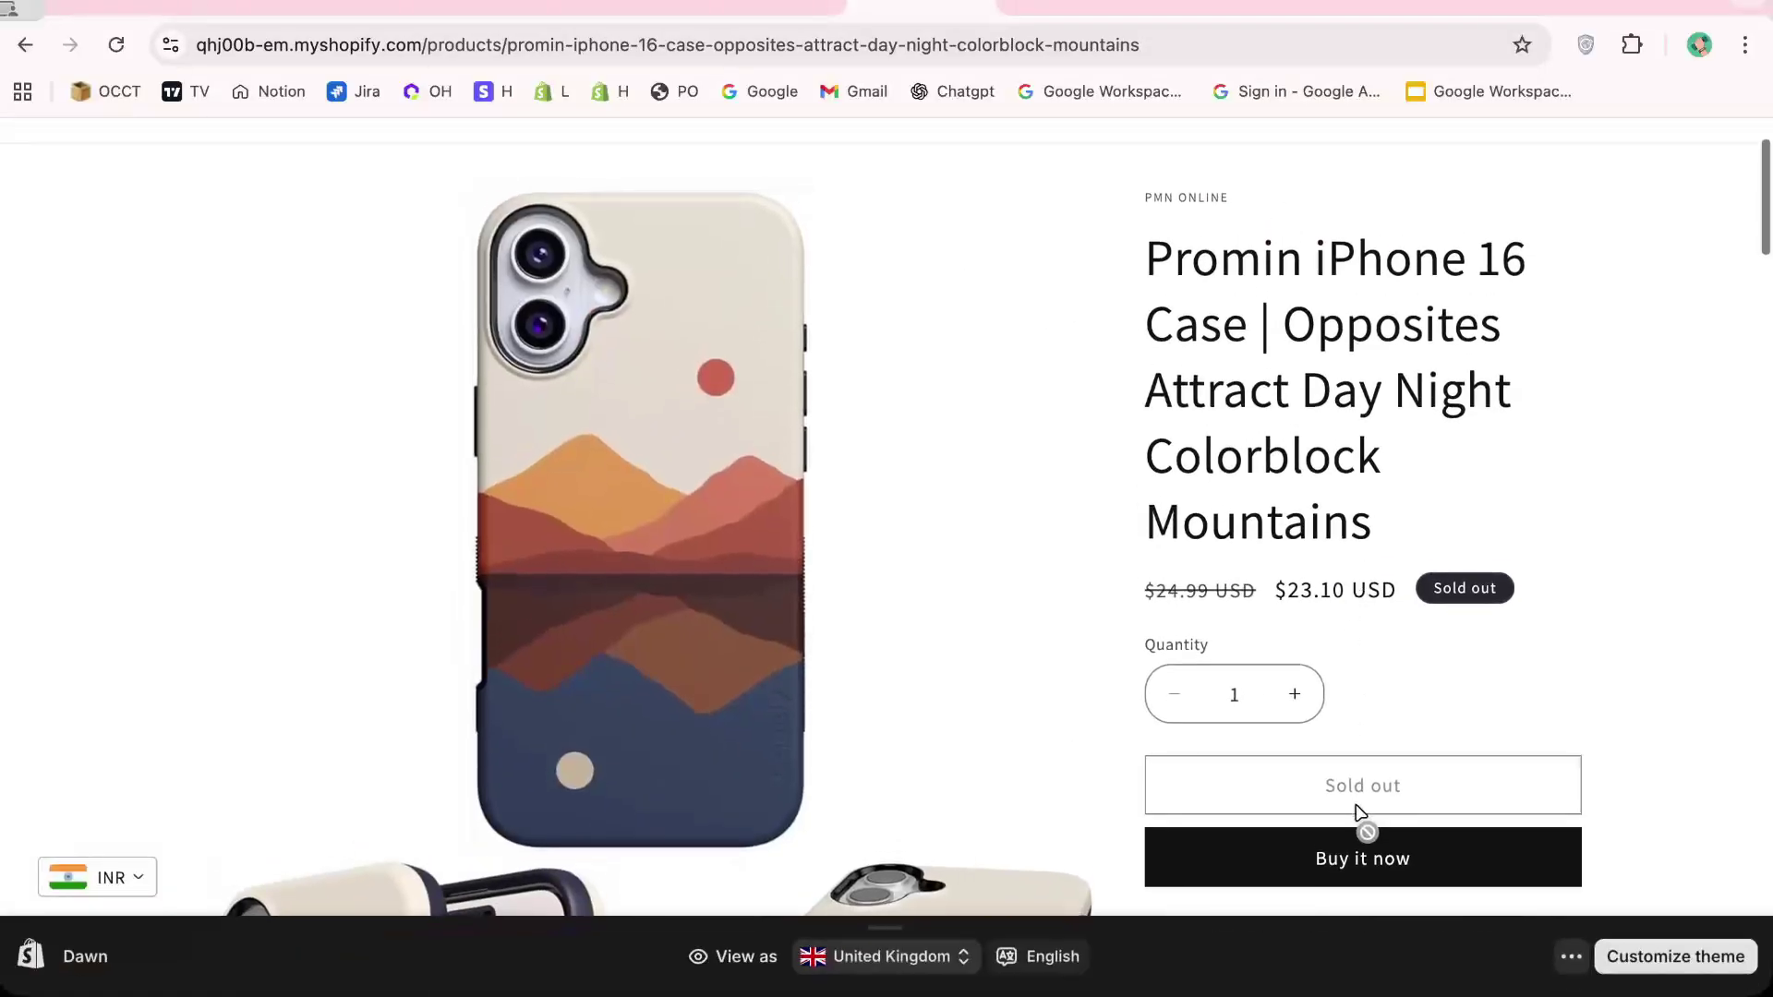
pyautogui.scroll(5, 1354, 820)
pyautogui.scroll(-5, 1301, 614)
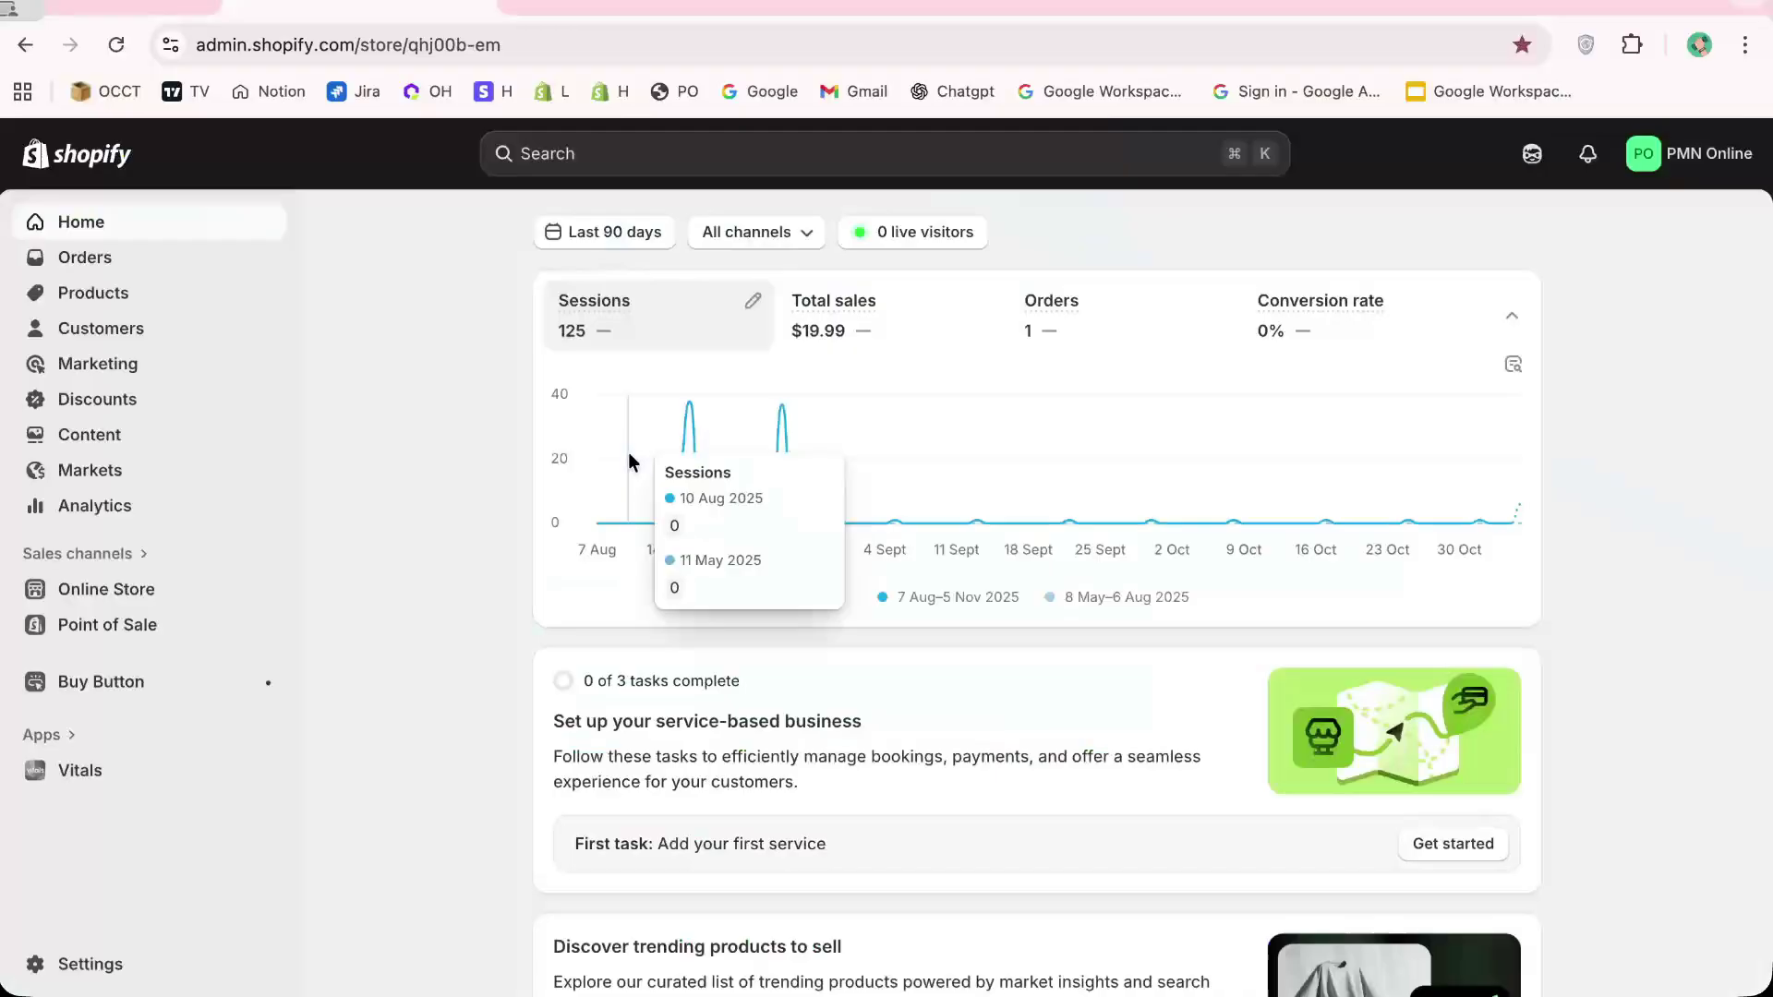
# Advance the guide to its next slide, and in the store admin's product list select the ProD iPhone 16 Case Pastel Garden
pyautogui.scroll(-3, 491, 614)
pyautogui.scroll(-2, 491, 614)
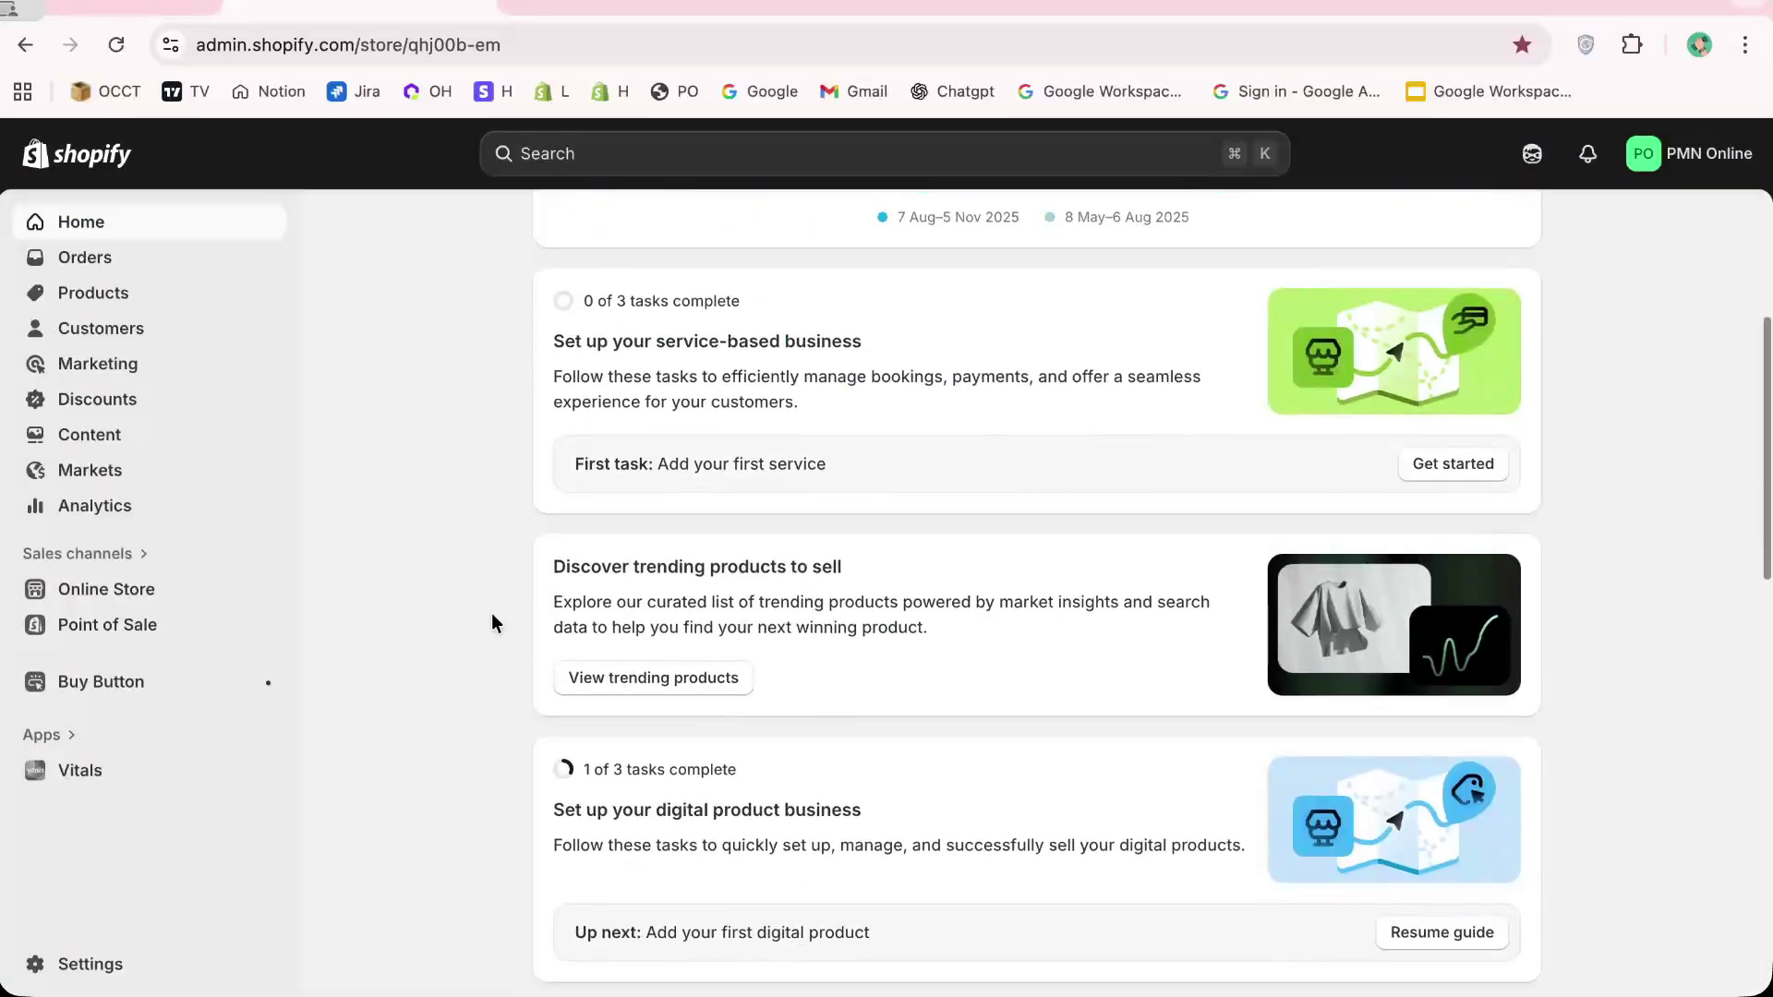
pyautogui.click(132, 4)
pyautogui.press('Right')
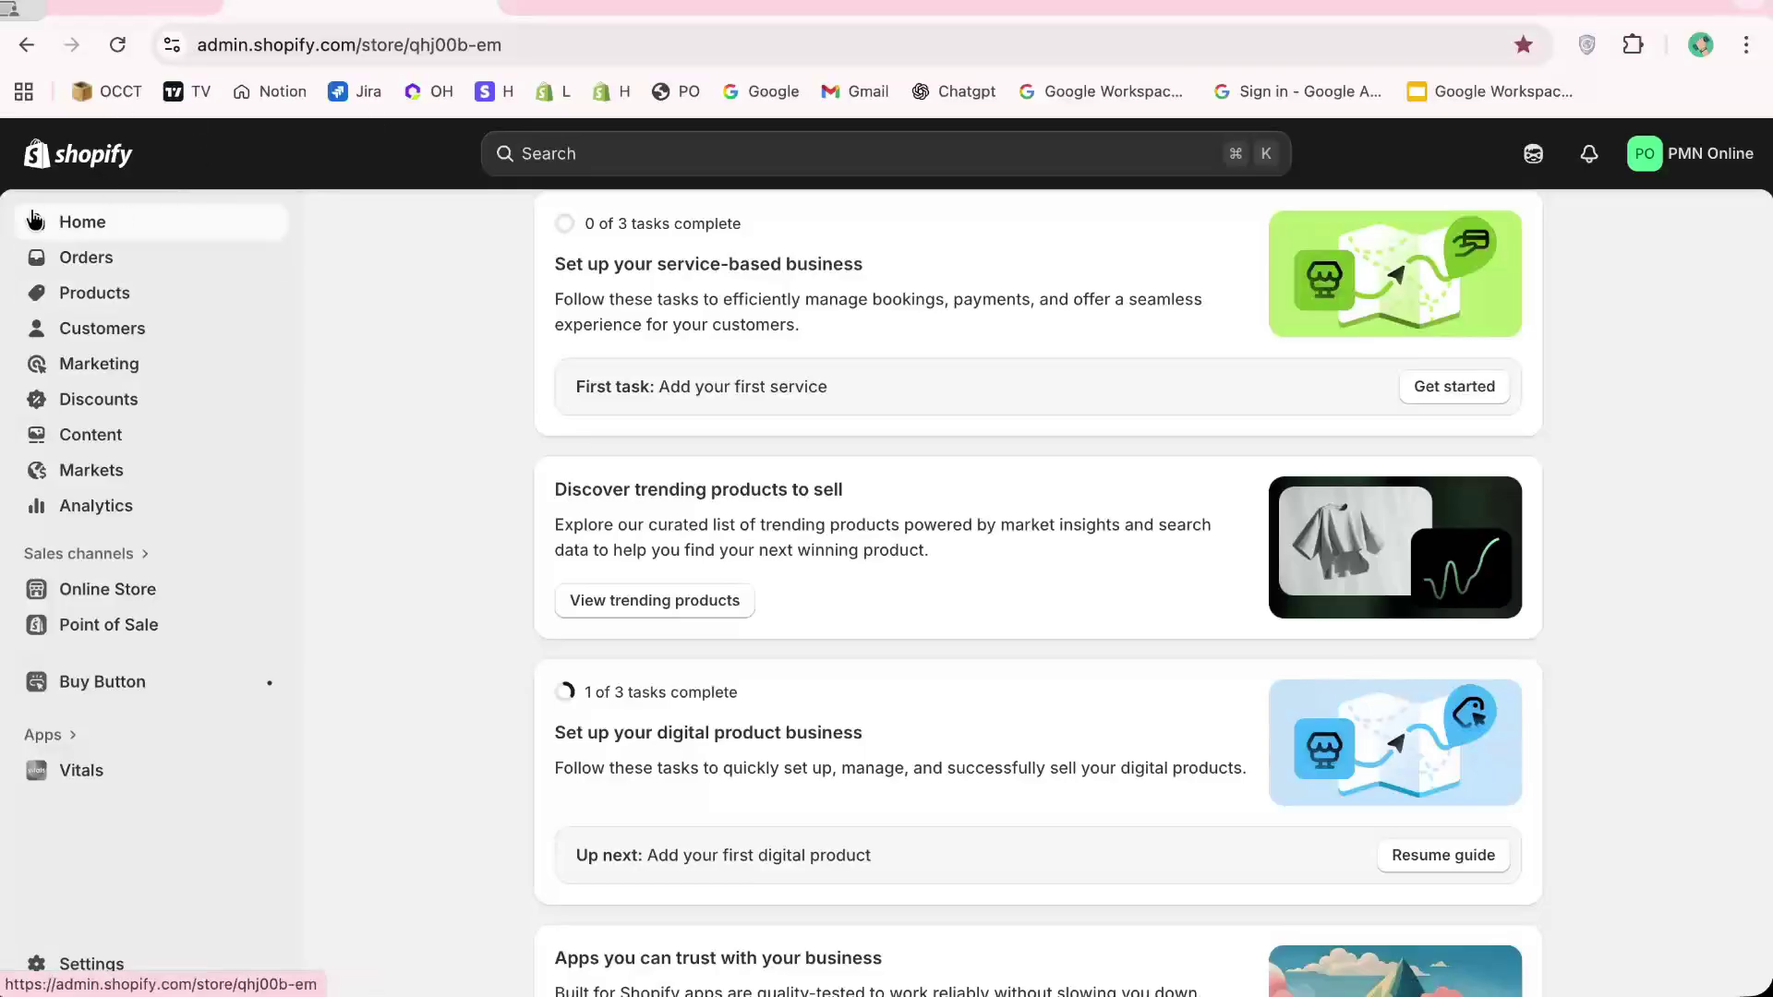
pyautogui.click(92, 295)
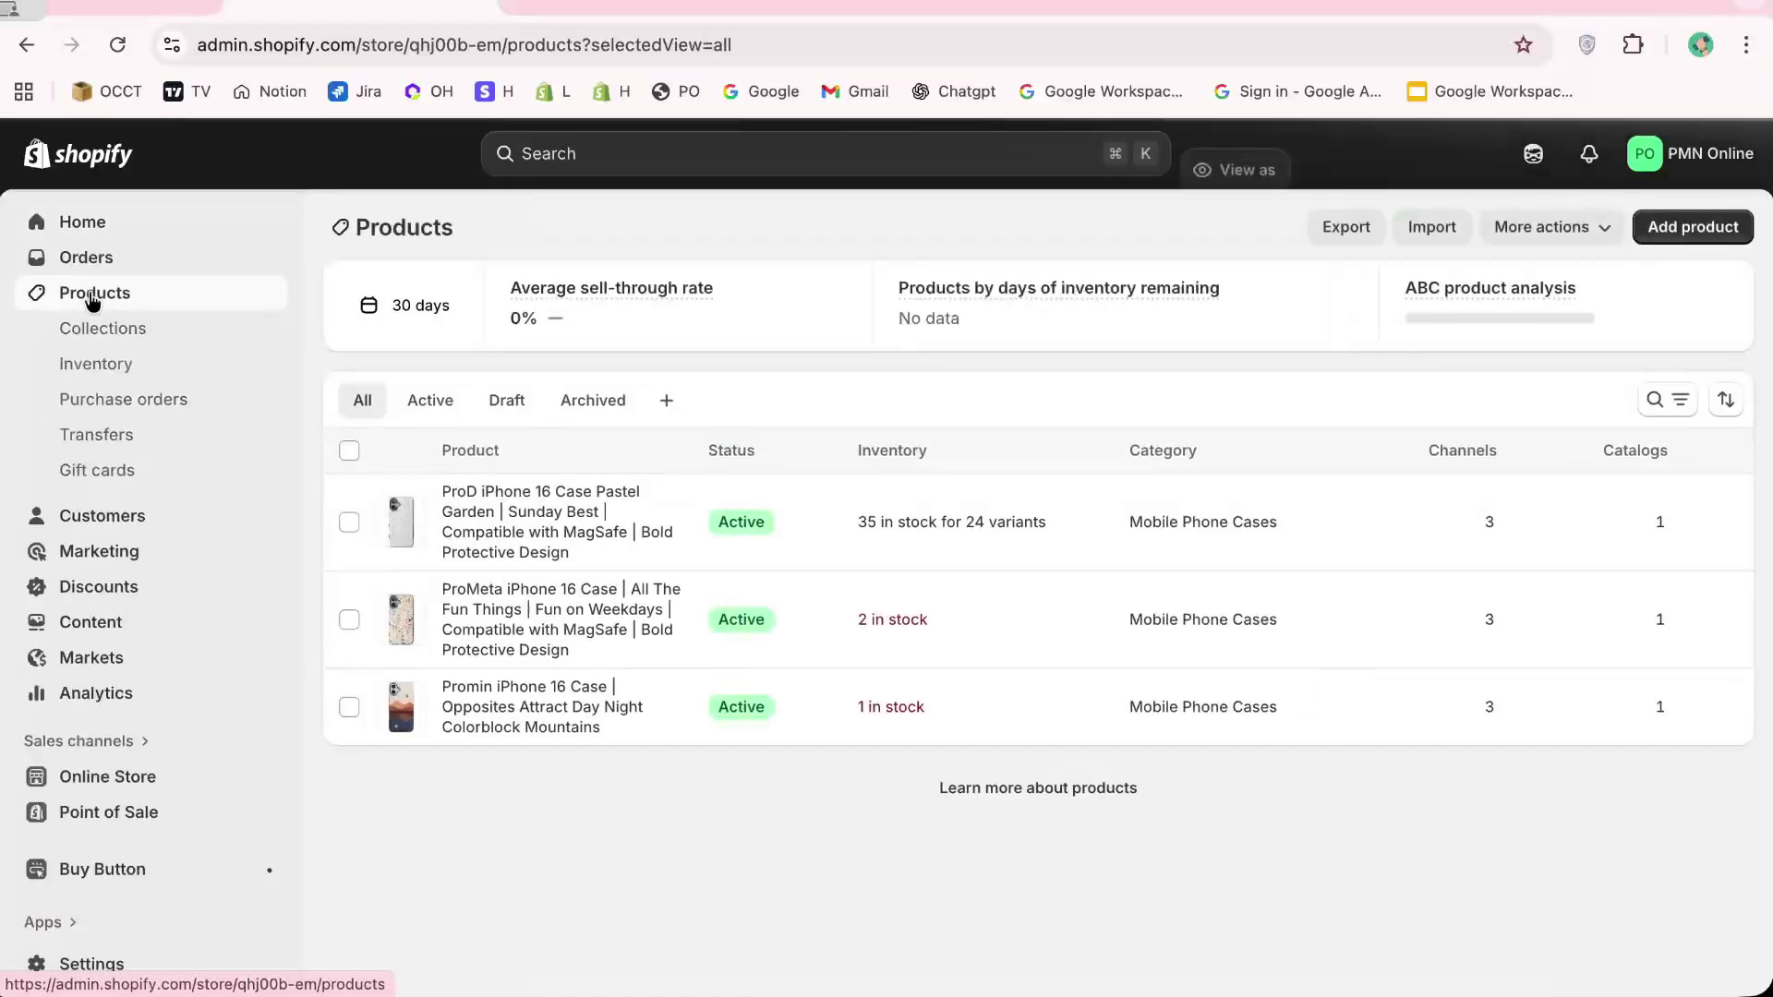
pyautogui.click(347, 523)
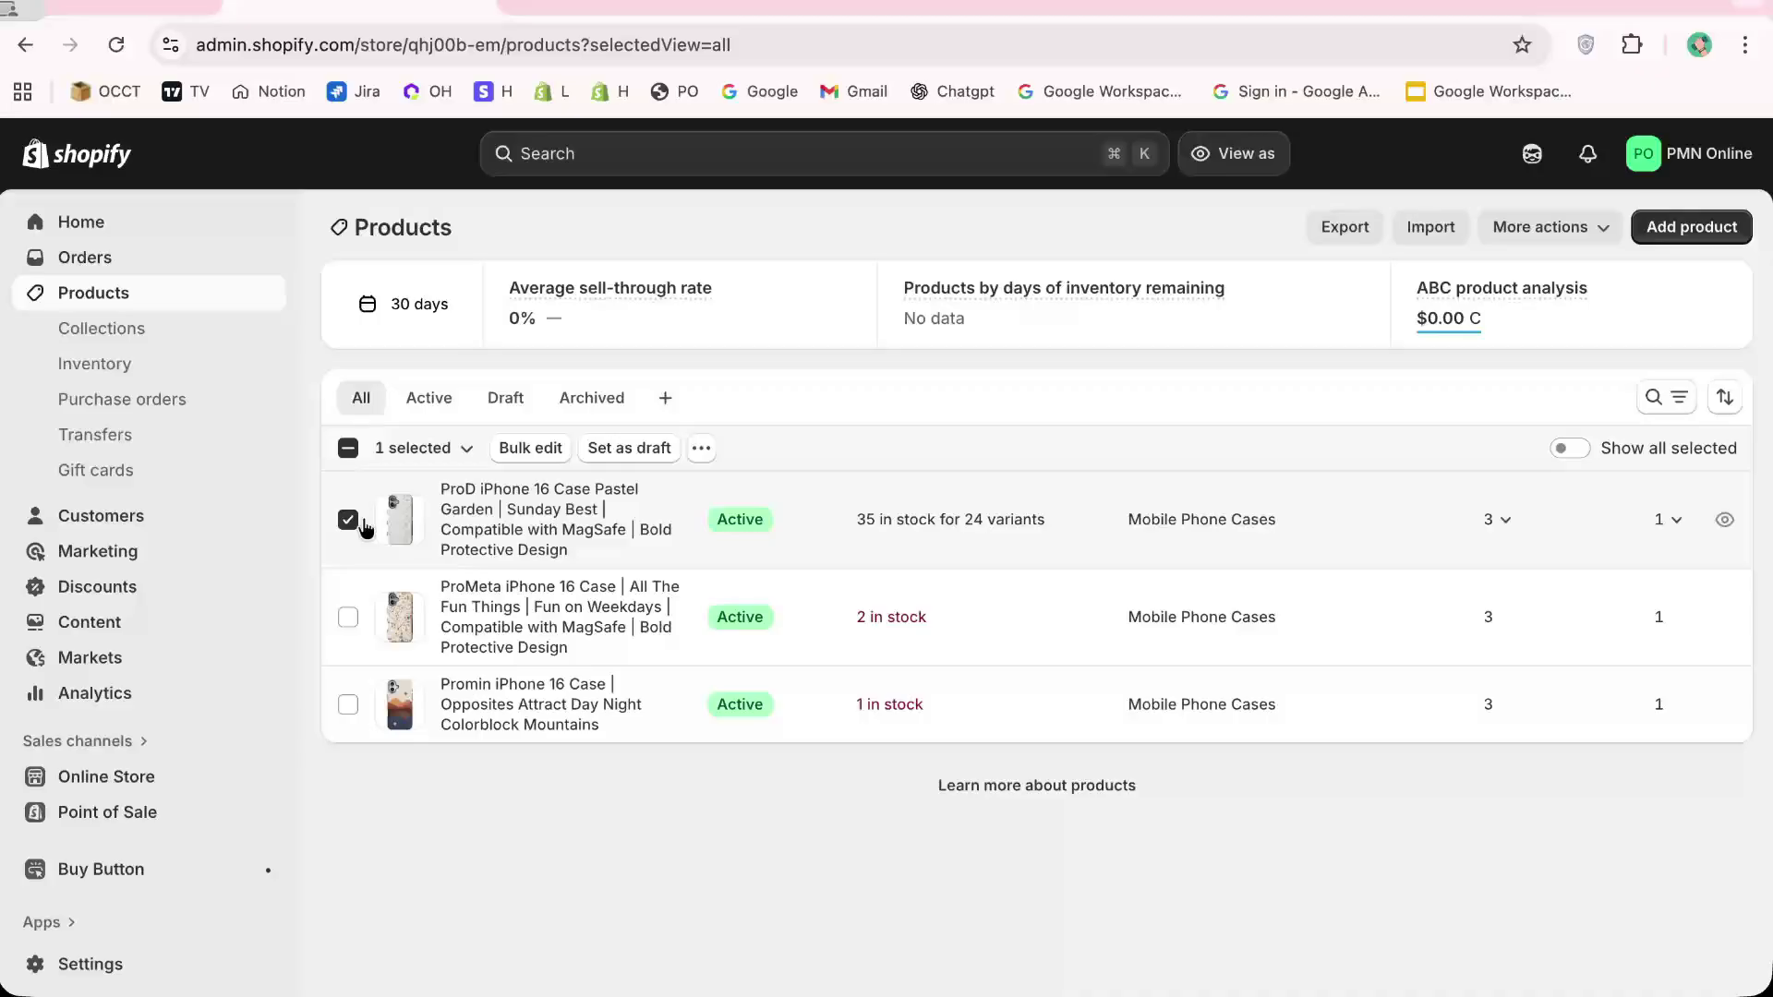
pyautogui.click(702, 449)
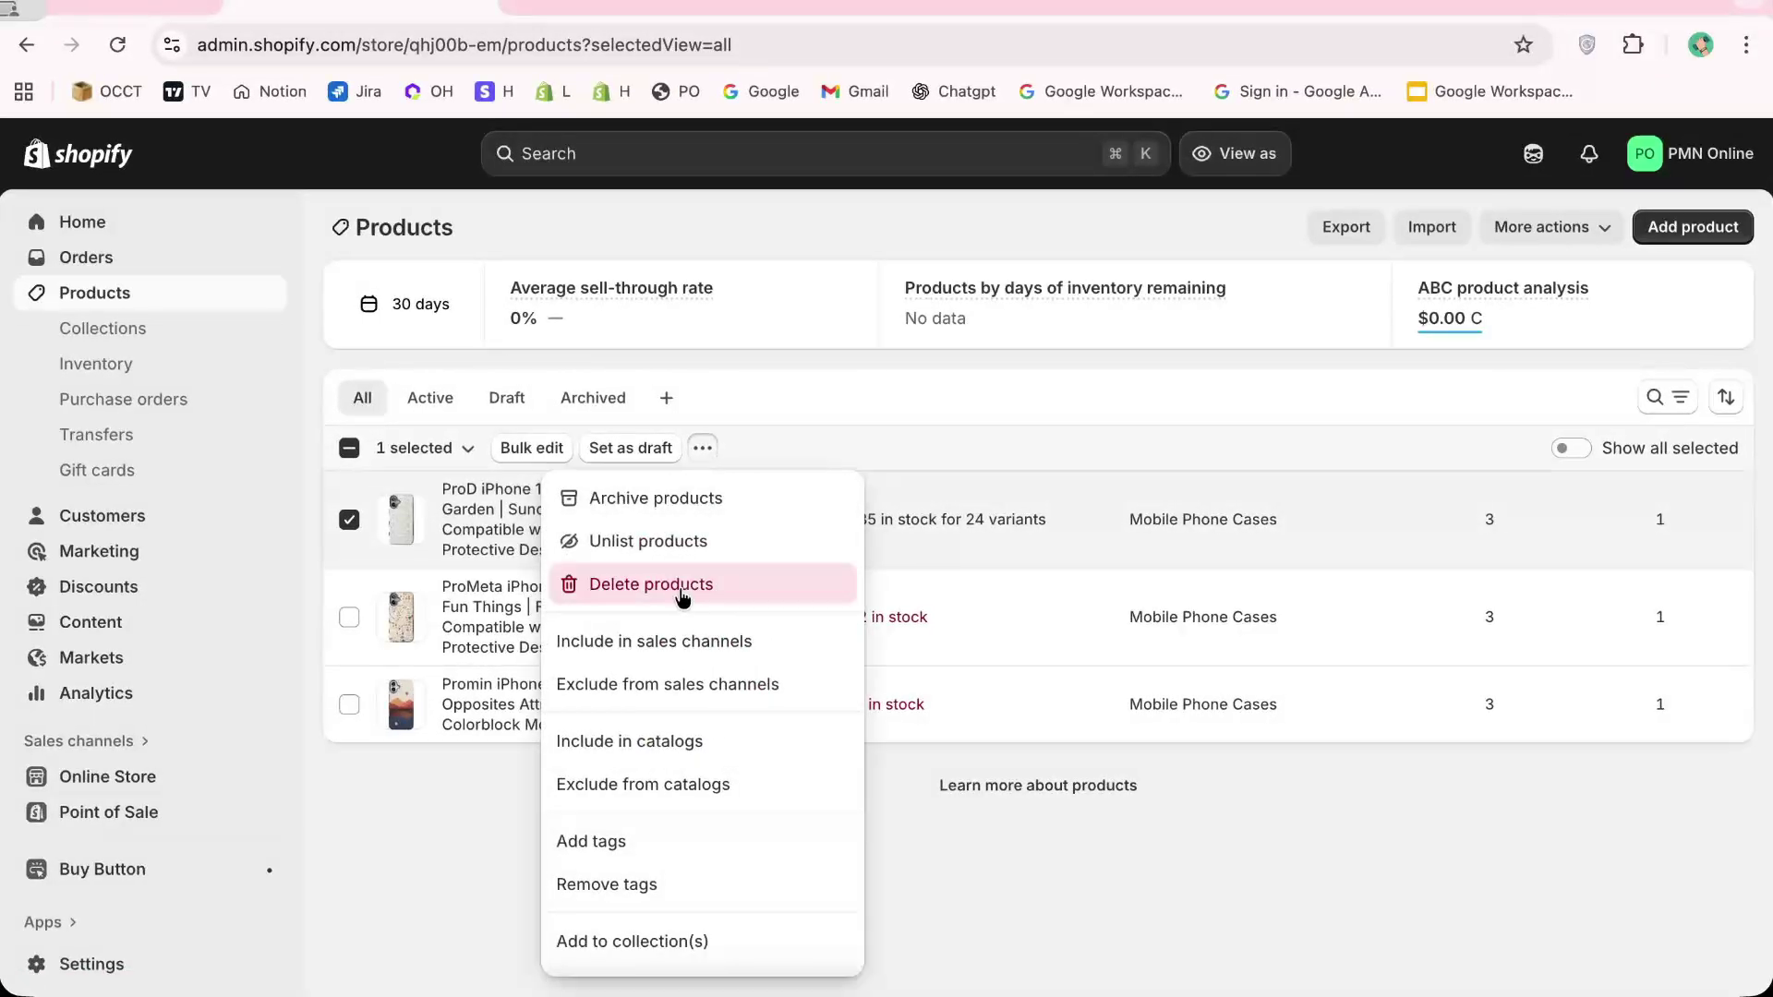
pyautogui.click(663, 747)
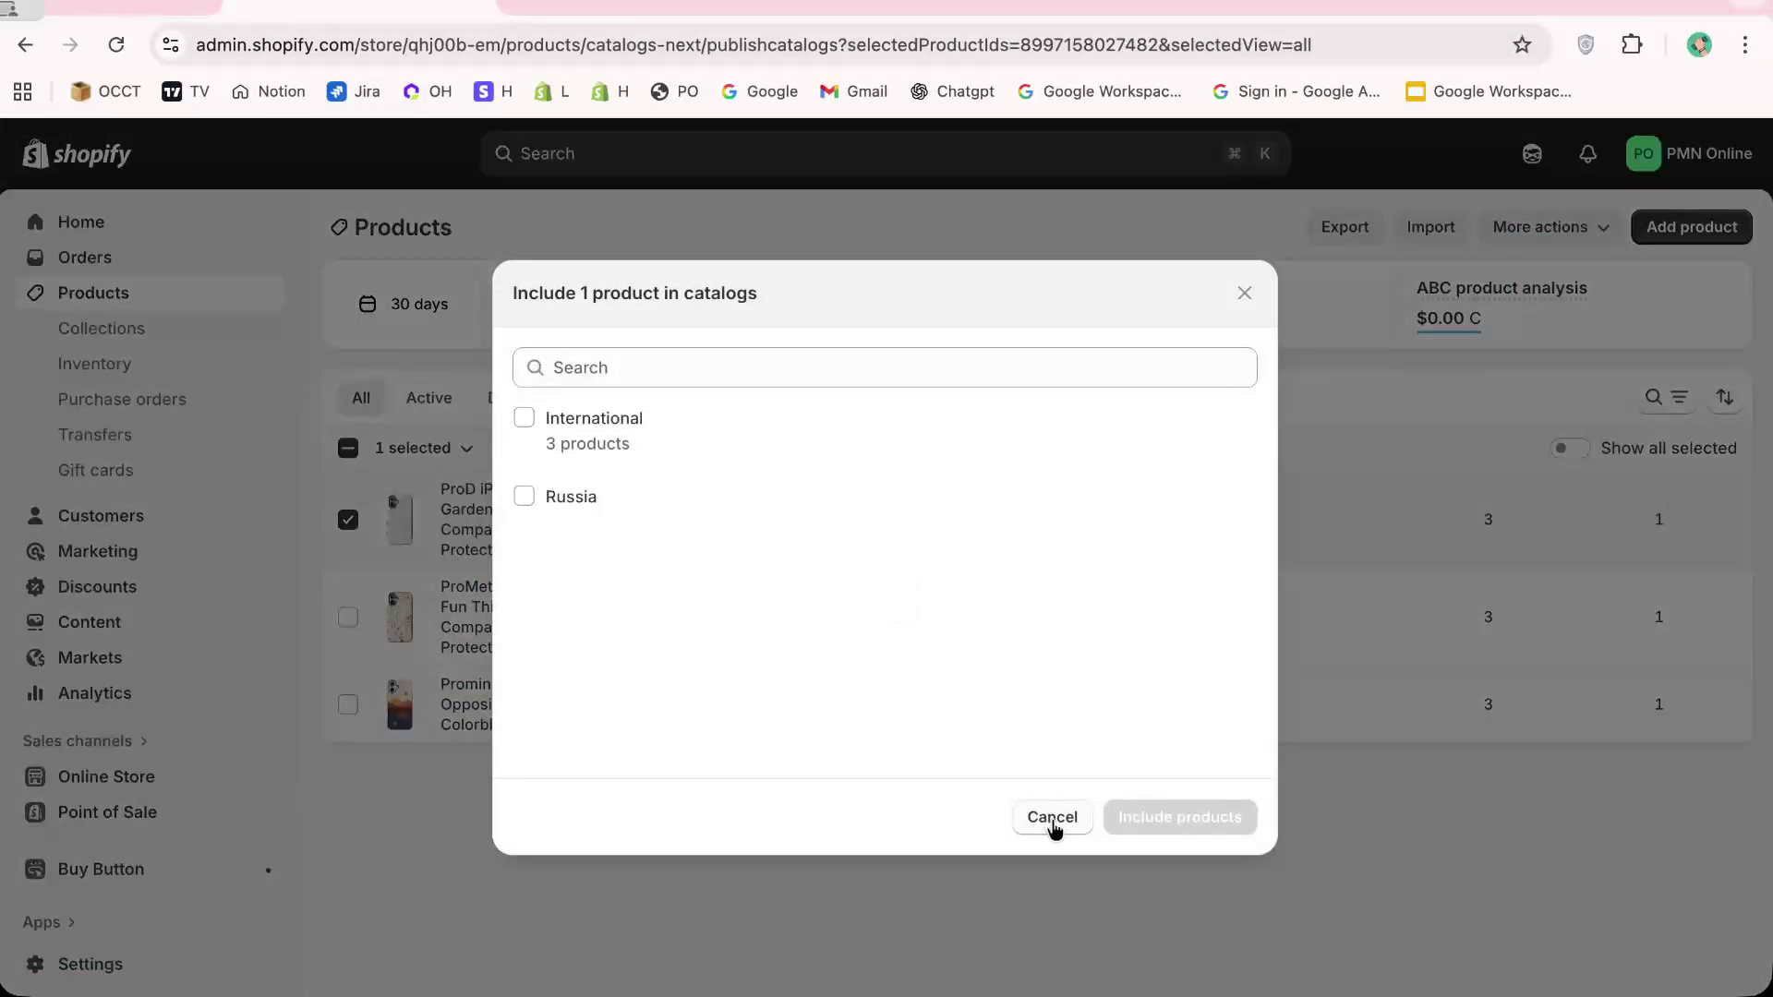
pyautogui.click(1054, 829)
pyautogui.click(1067, 828)
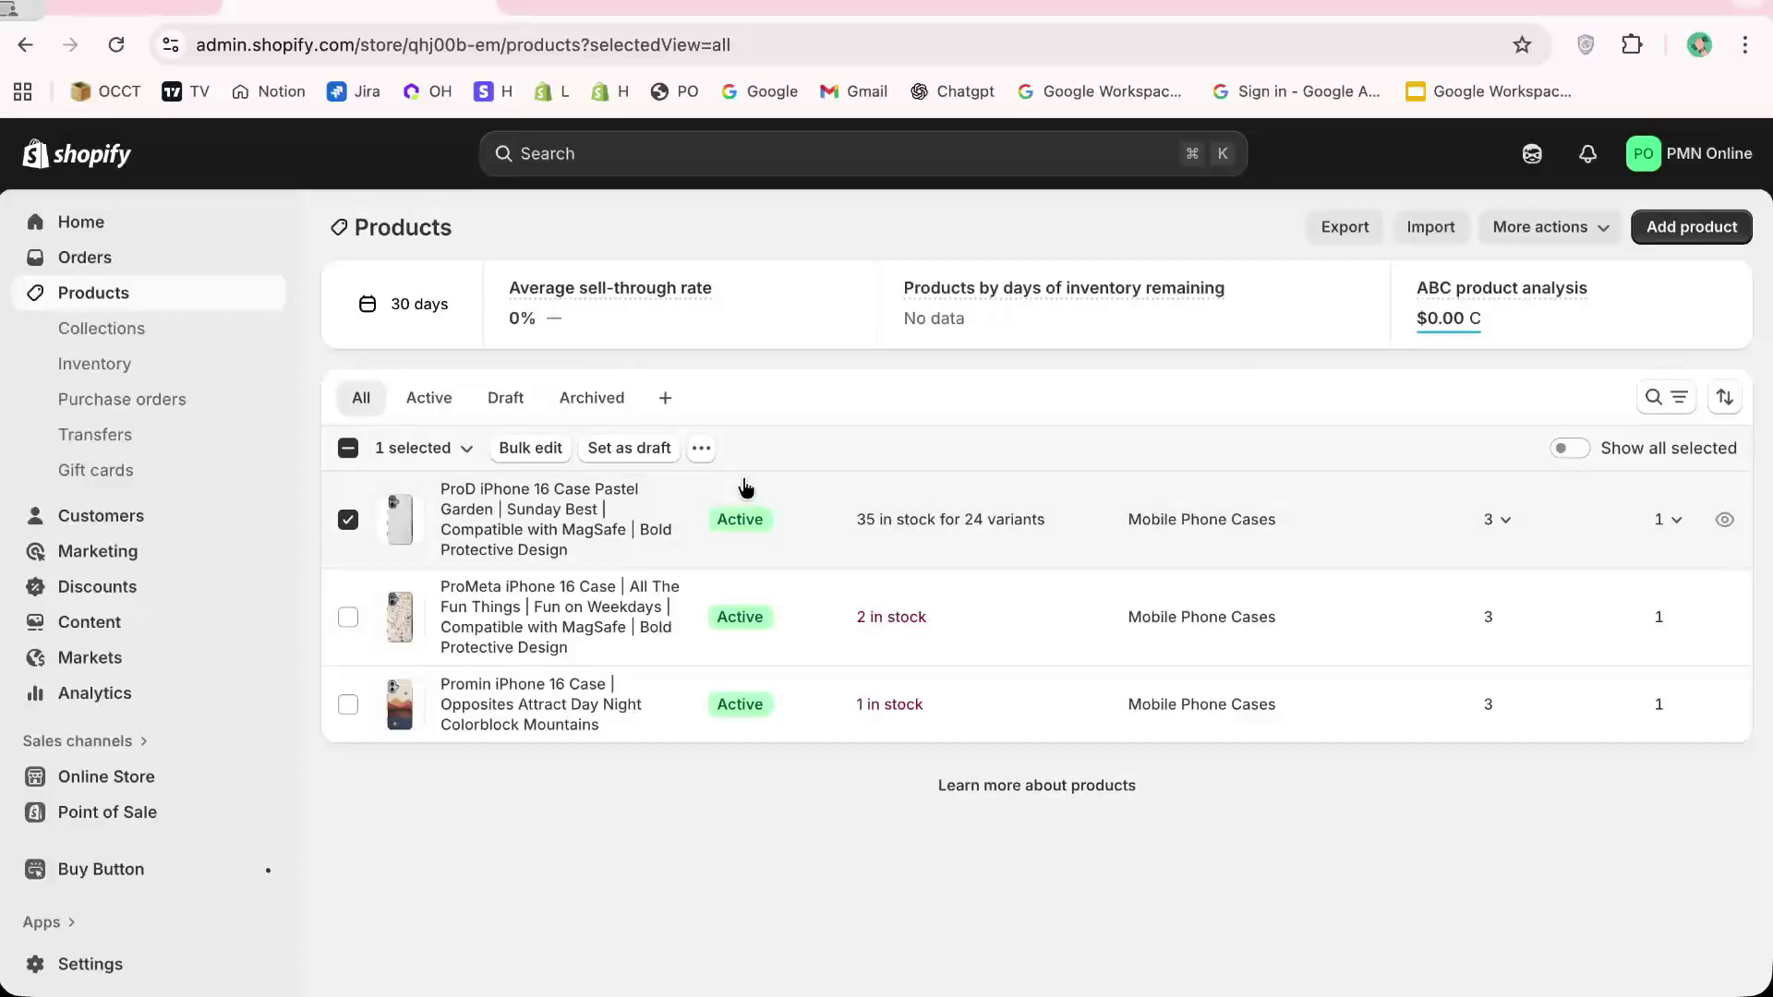
# Include the selected ProD iPhone 16 Case in the International catalog
pyautogui.click(701, 449)
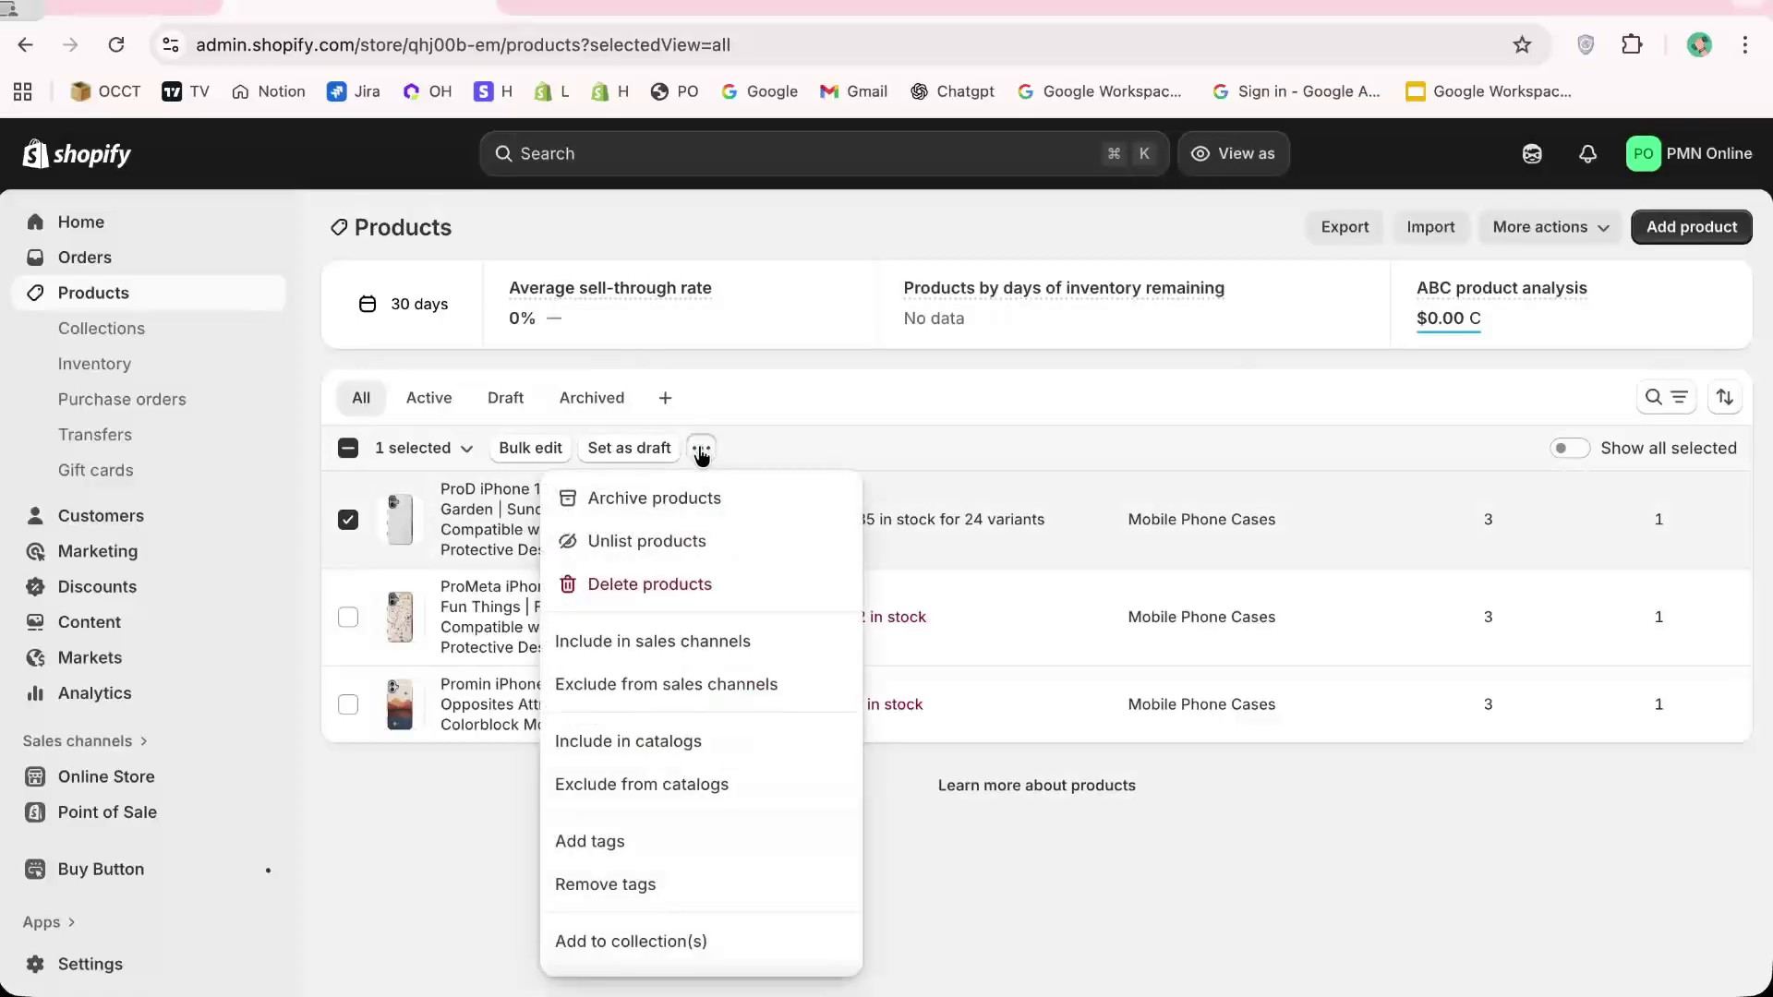
pyautogui.click(641, 751)
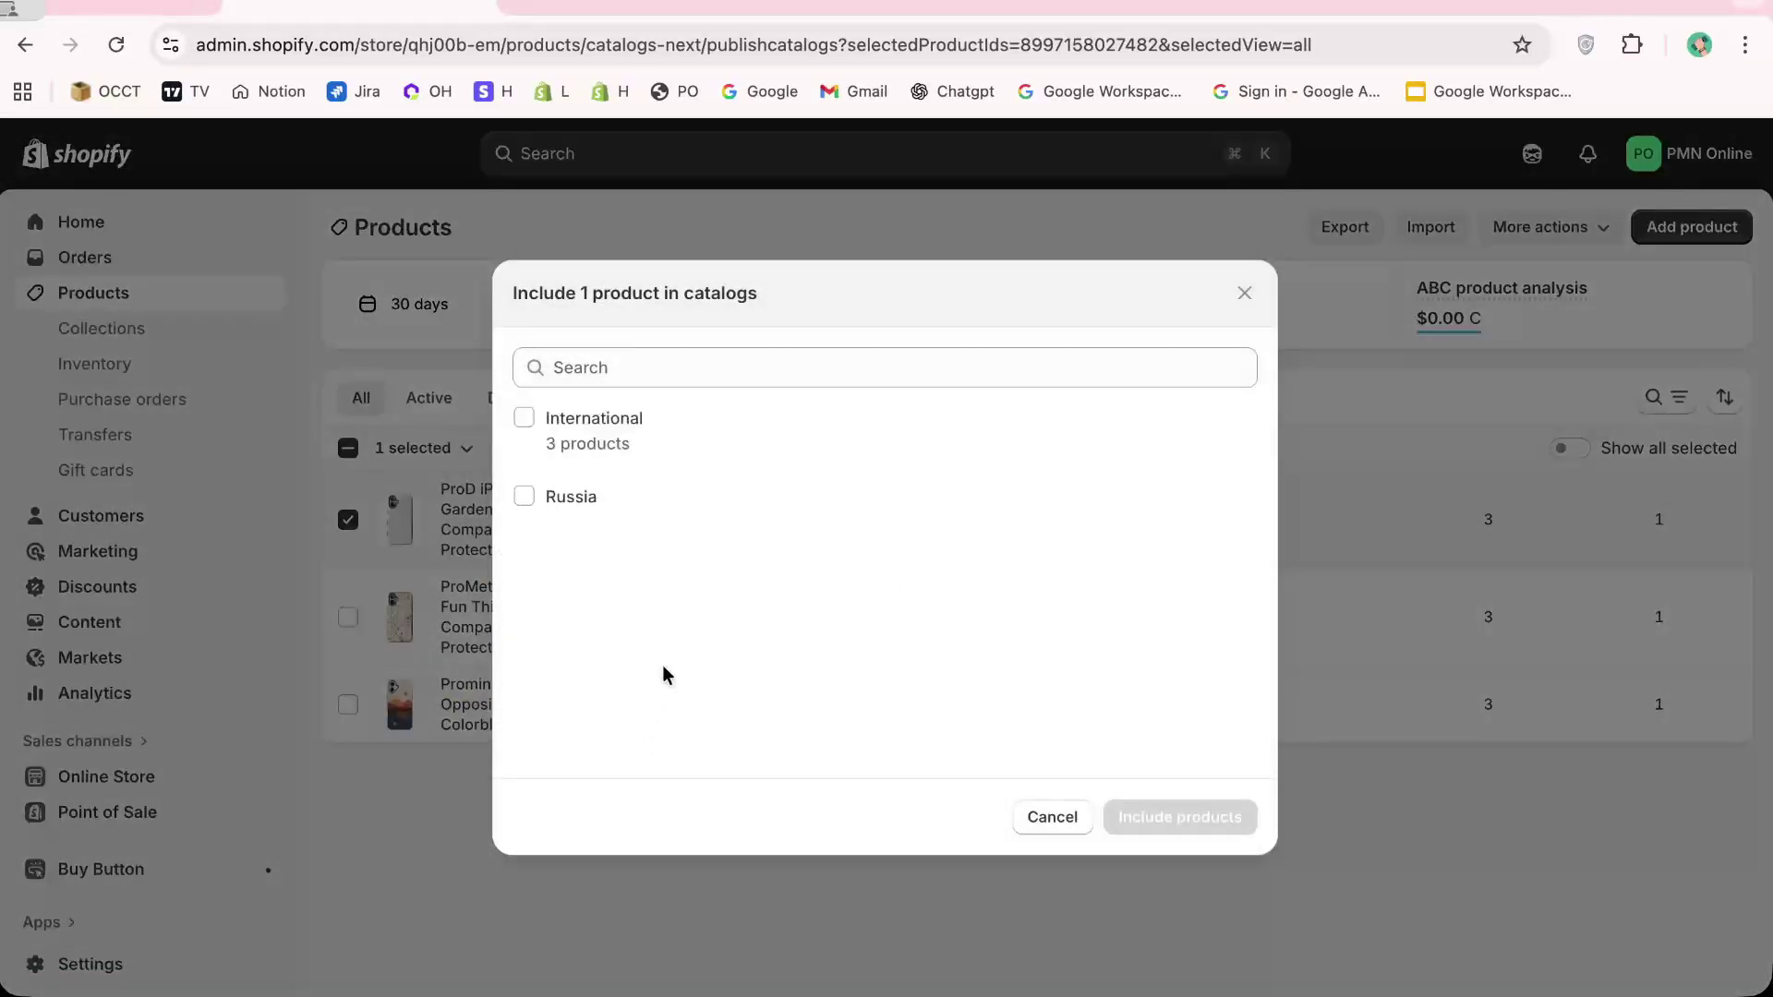
pyautogui.click(523, 420)
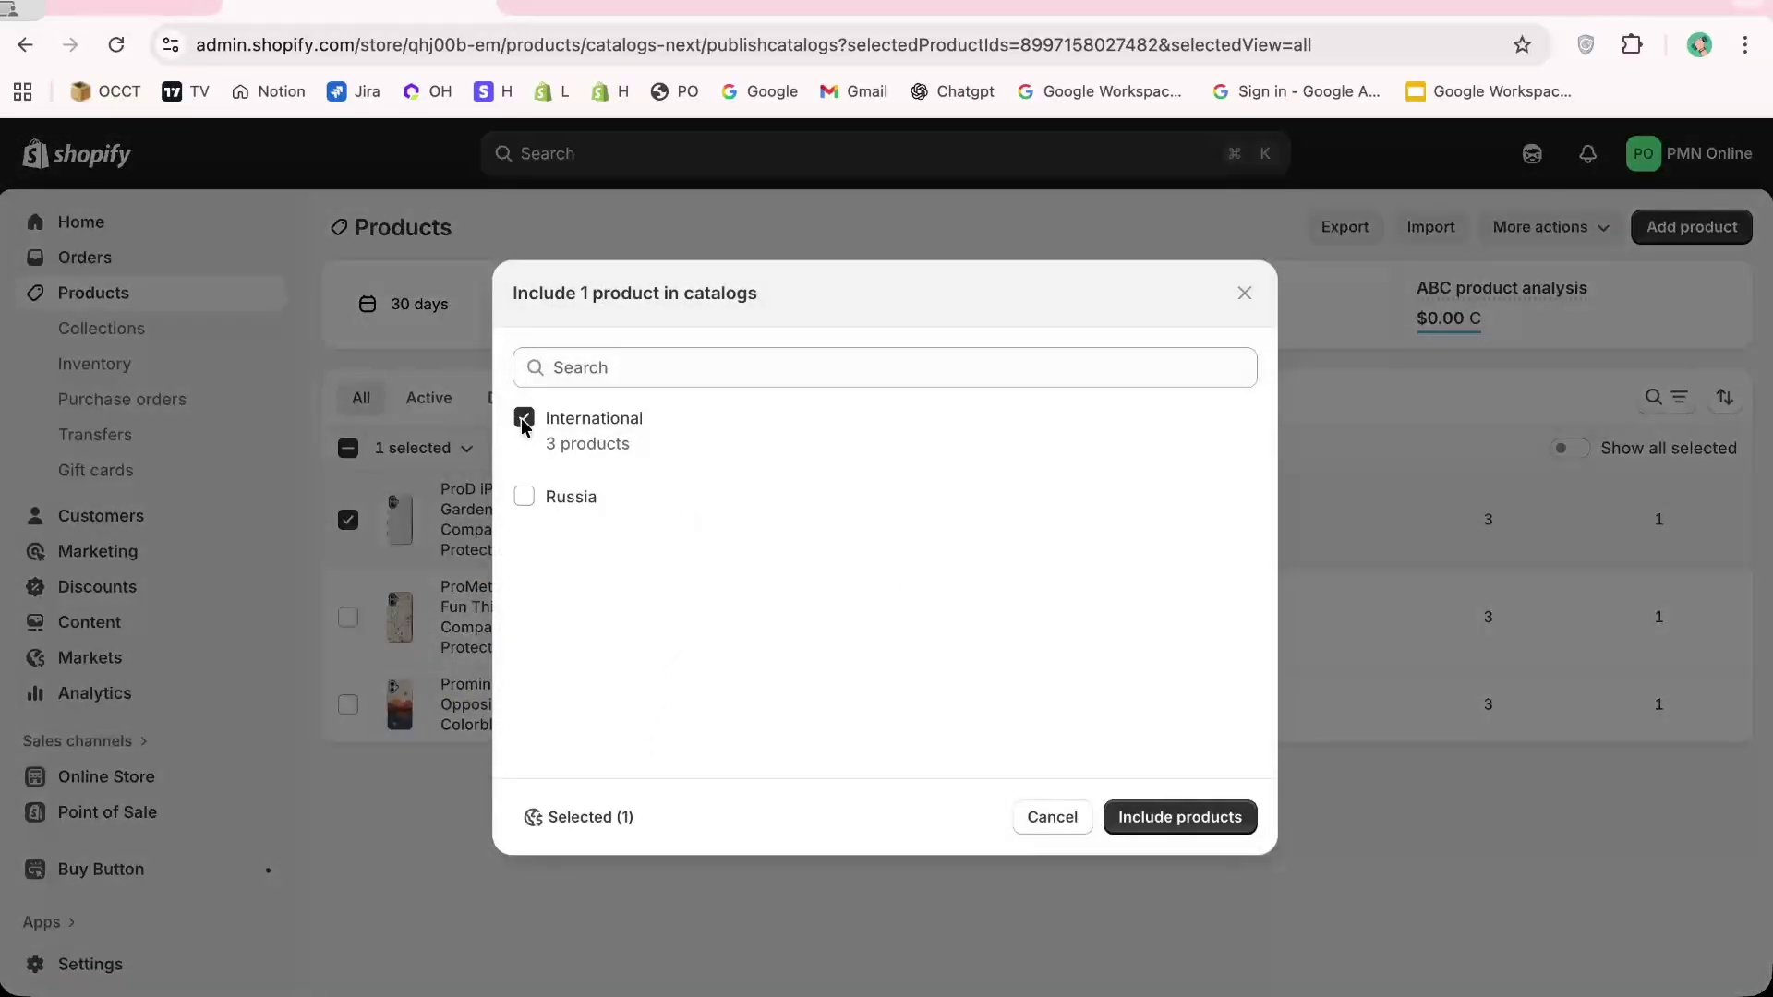
pyautogui.click(523, 423)
pyautogui.click(523, 423)
pyautogui.click(1176, 829)
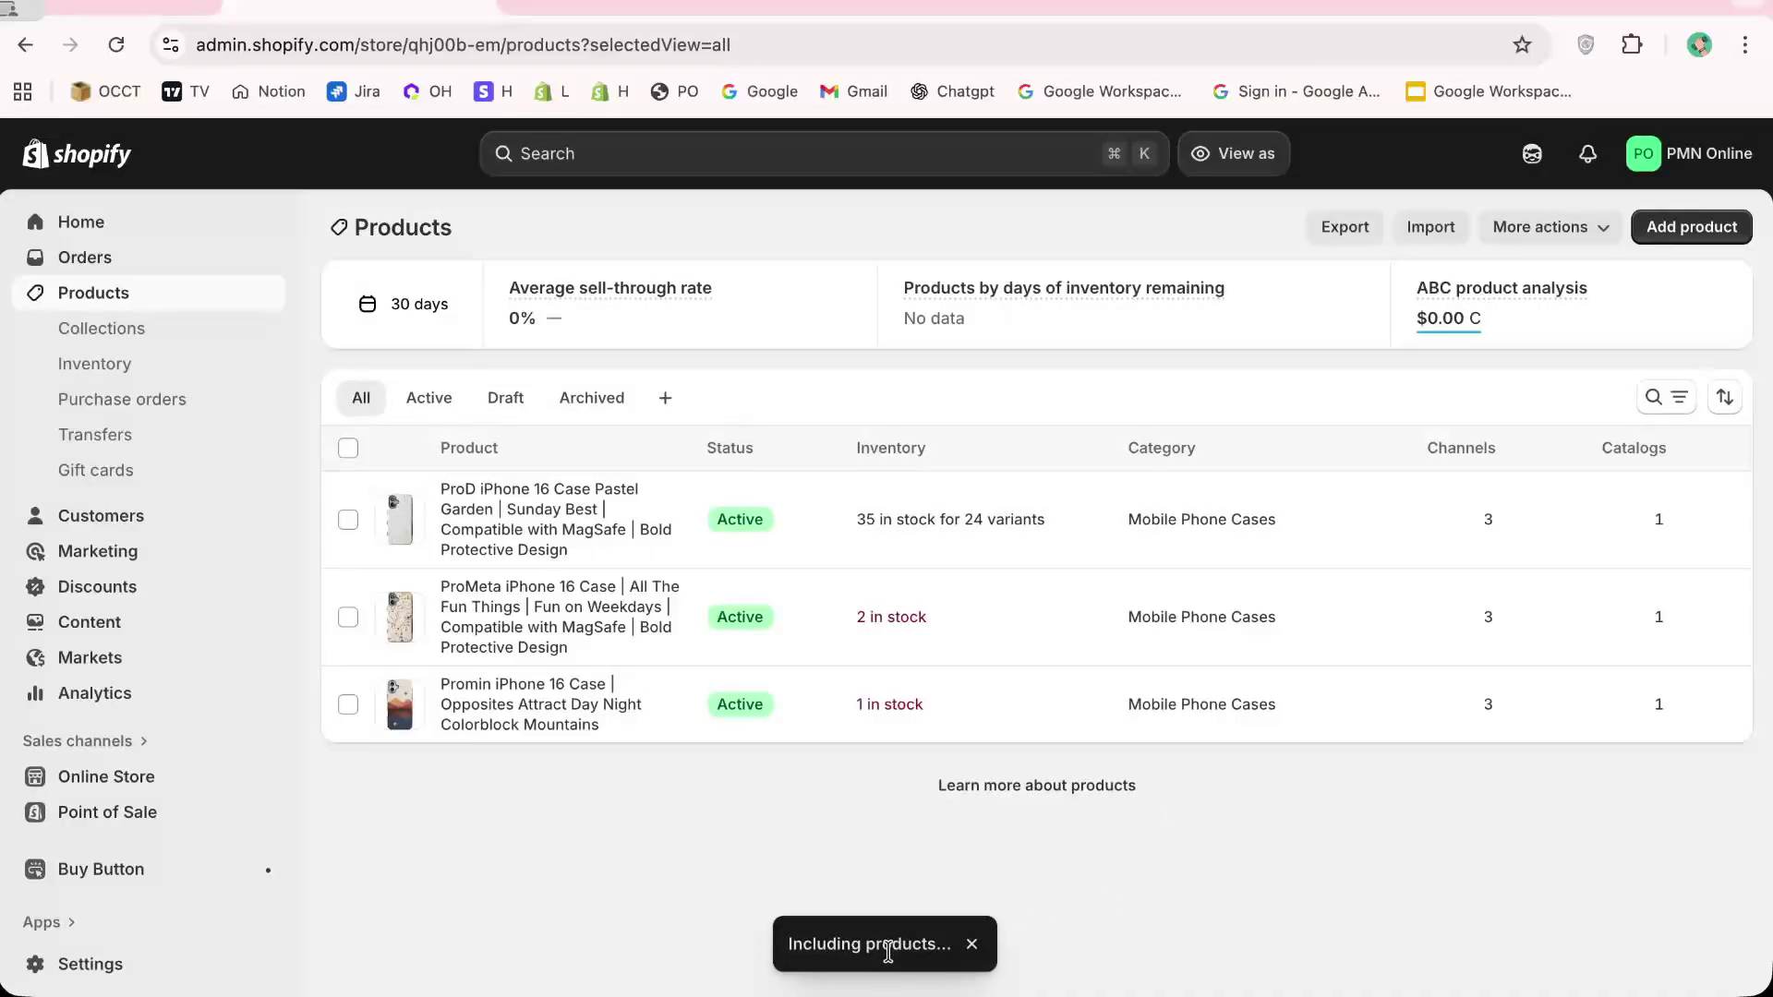
pyautogui.doubleClick(888, 951)
pyautogui.rightClick(887, 951)
pyautogui.click(874, 948)
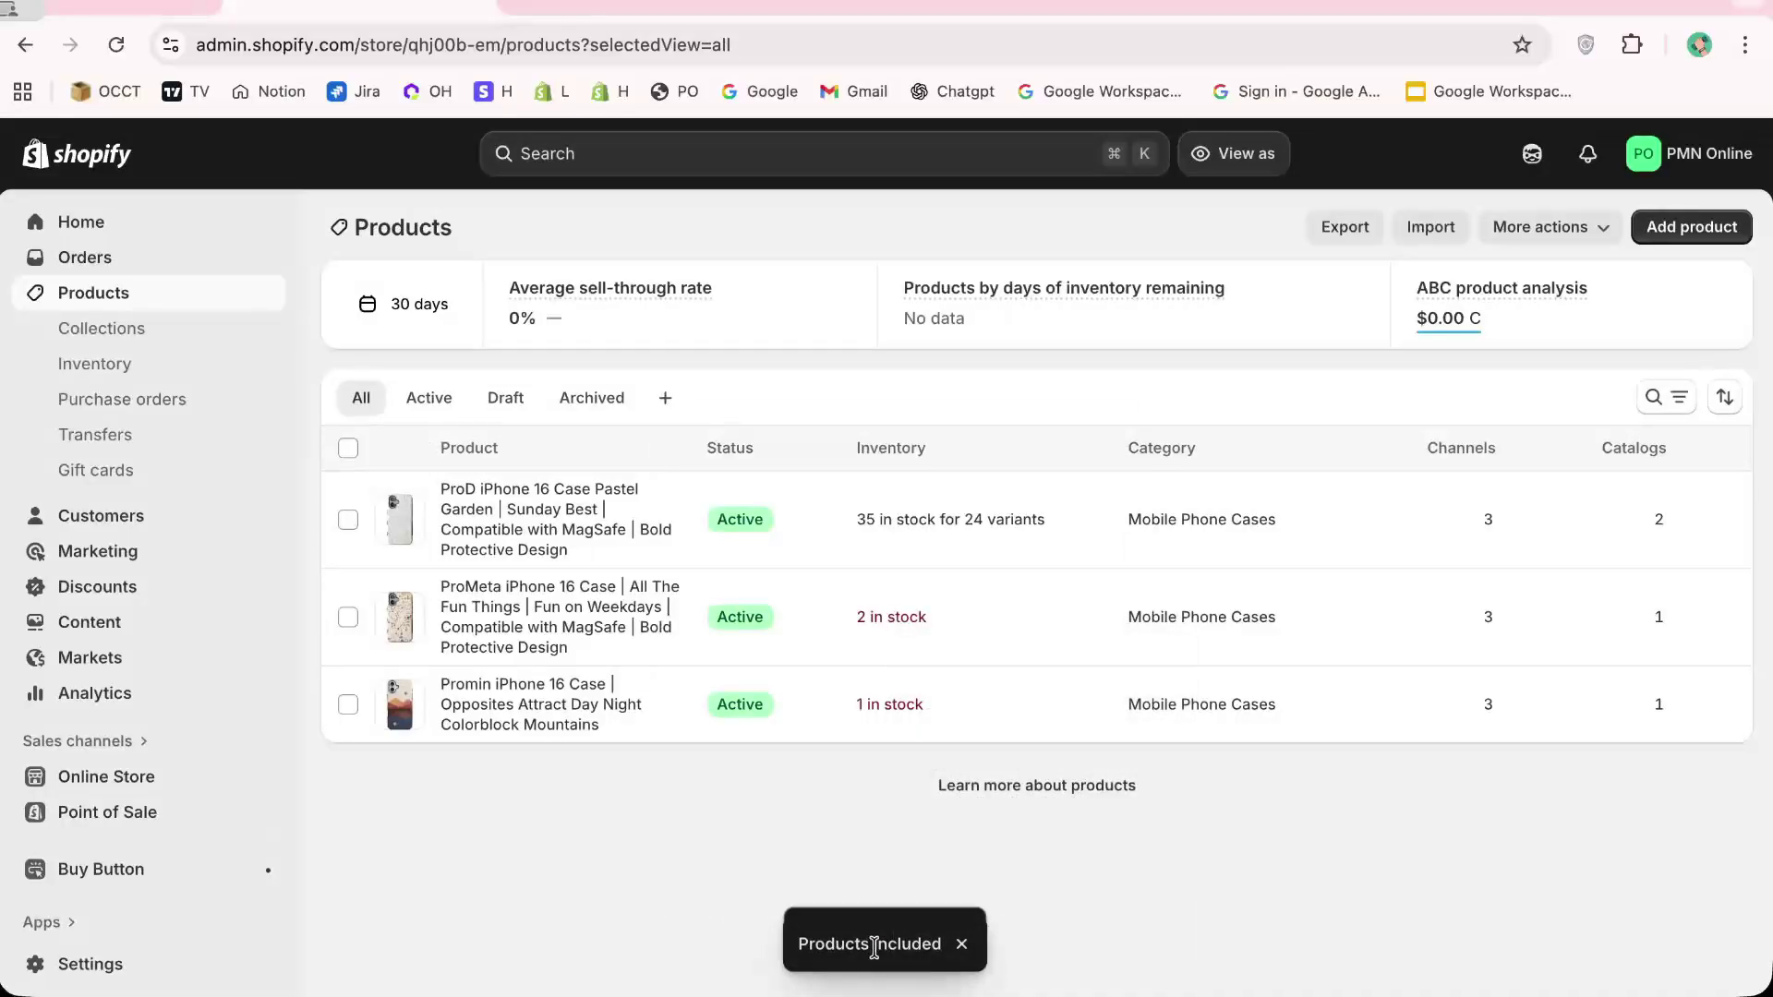
pyautogui.scroll(5, 874, 948)
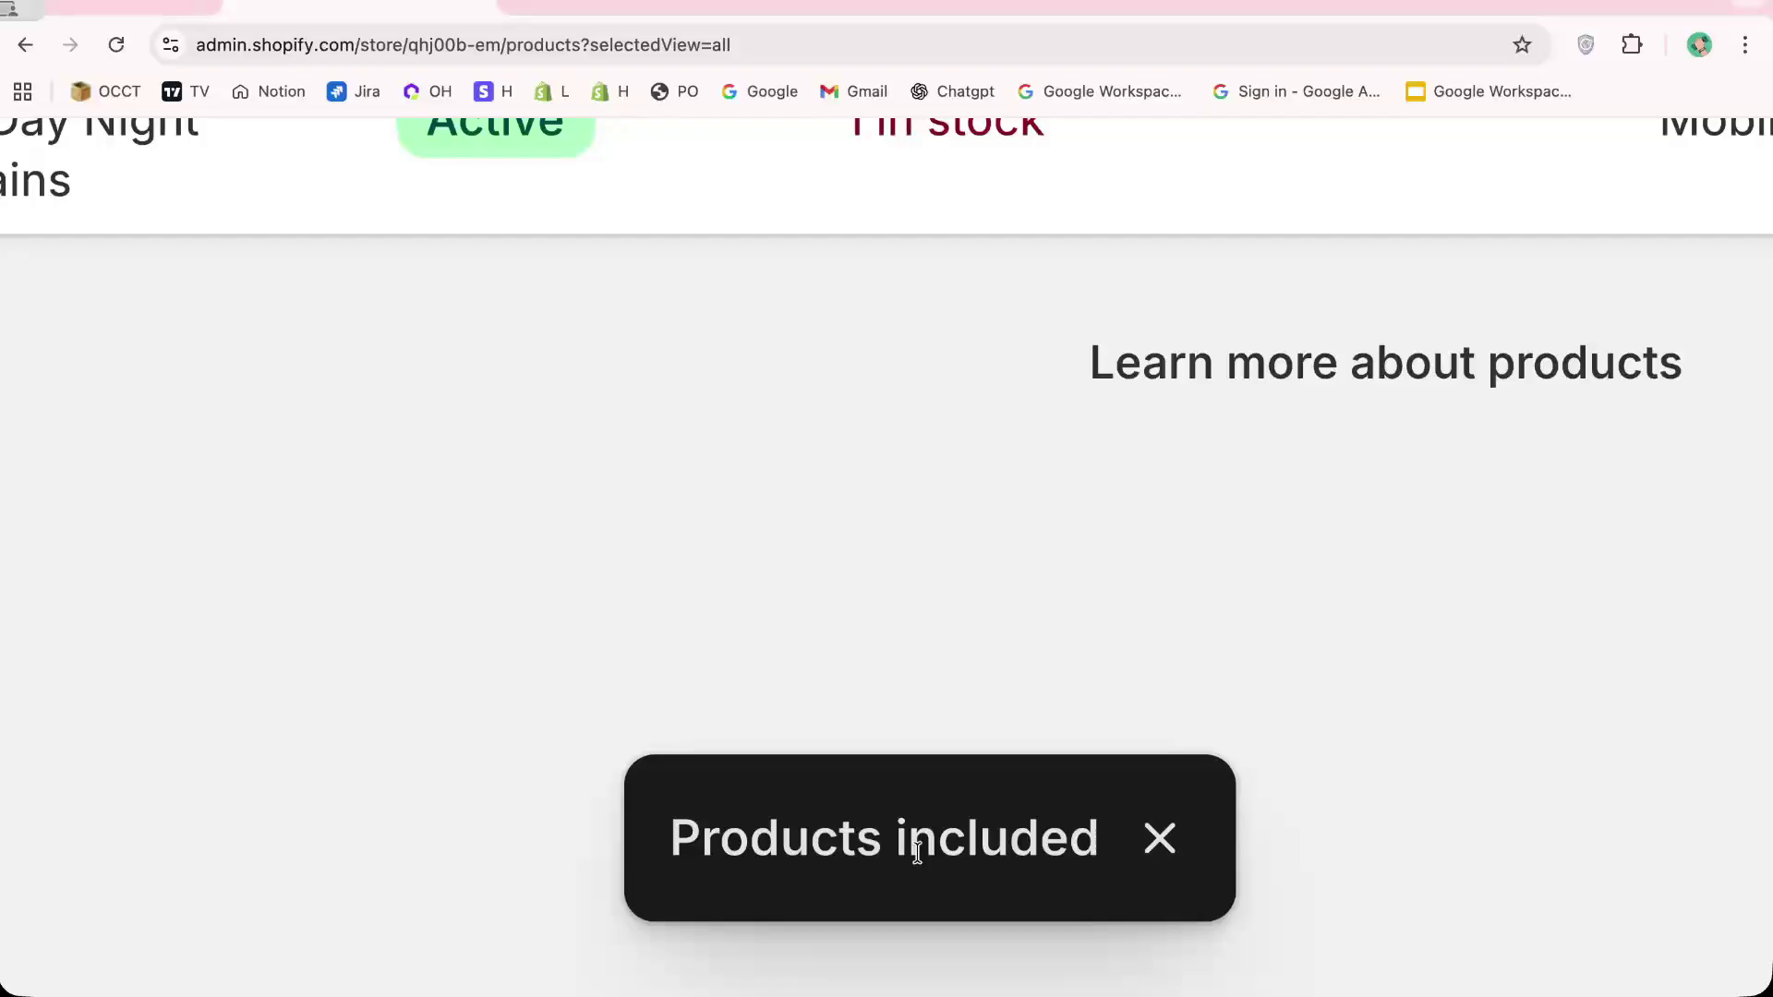
pyautogui.scroll(-5, 917, 852)
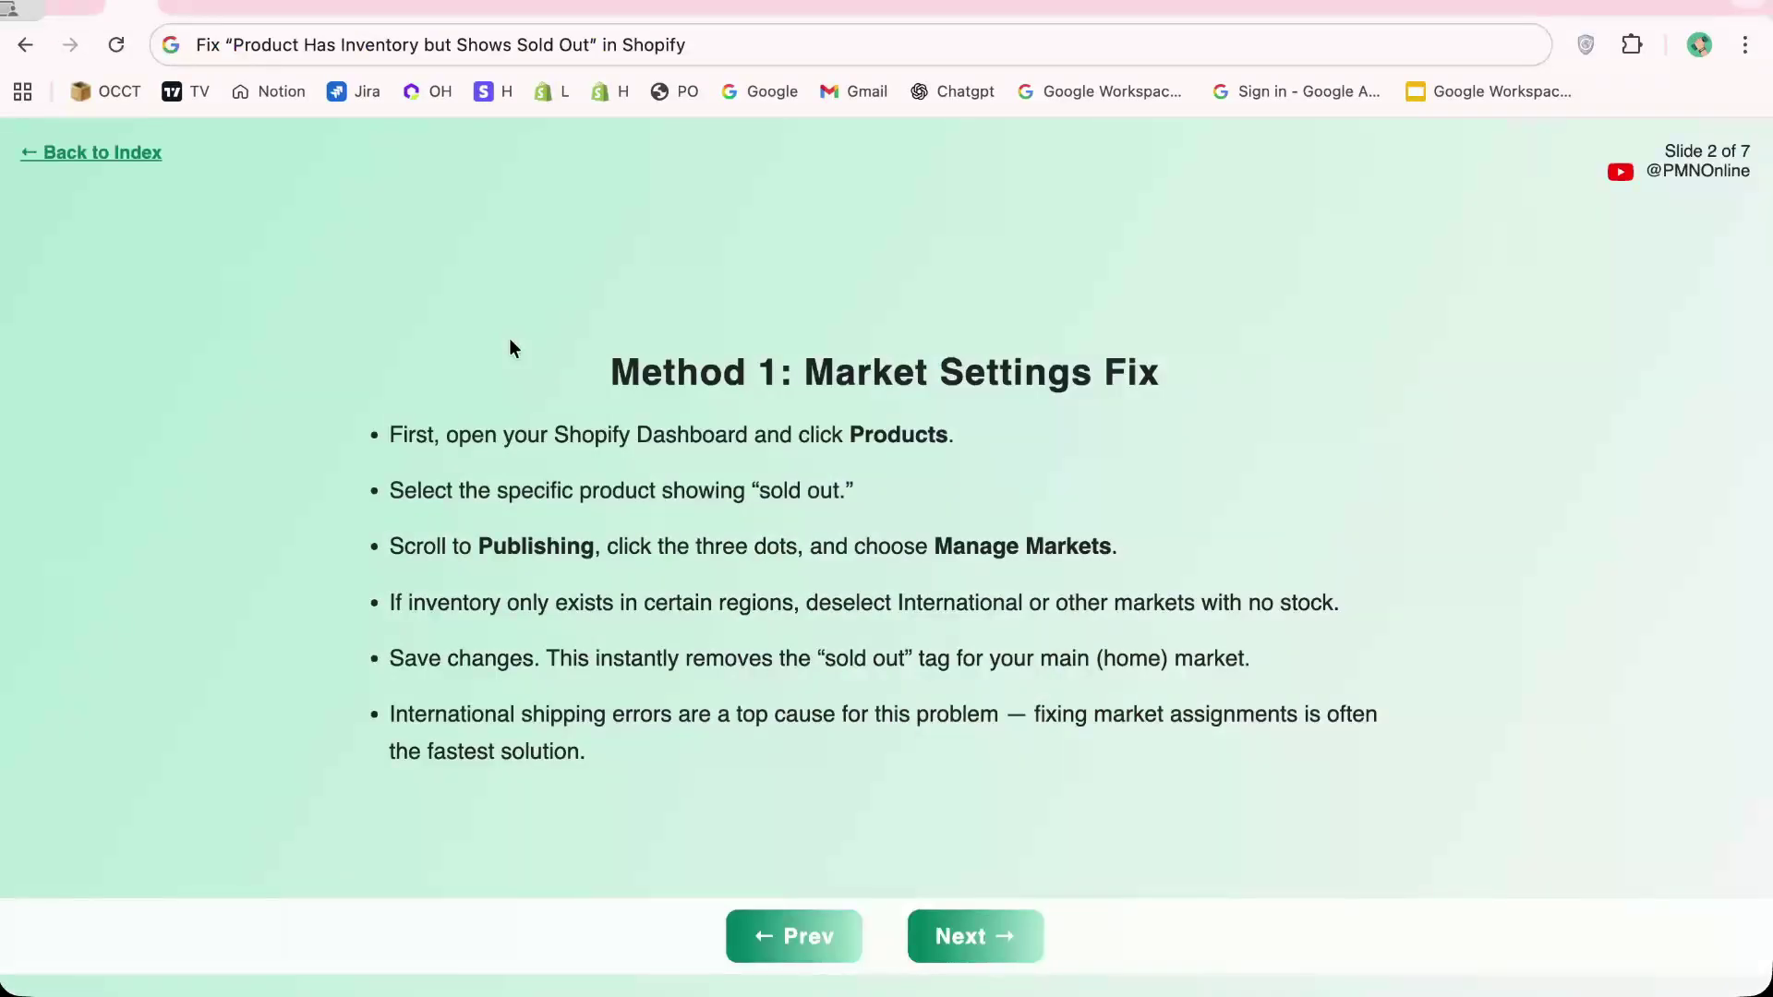
# Go to the guide's Method 2: Variant Tracking Fix slide and read its instructions
pyautogui.press('Right')
pyautogui.tripleClick(699, 412)
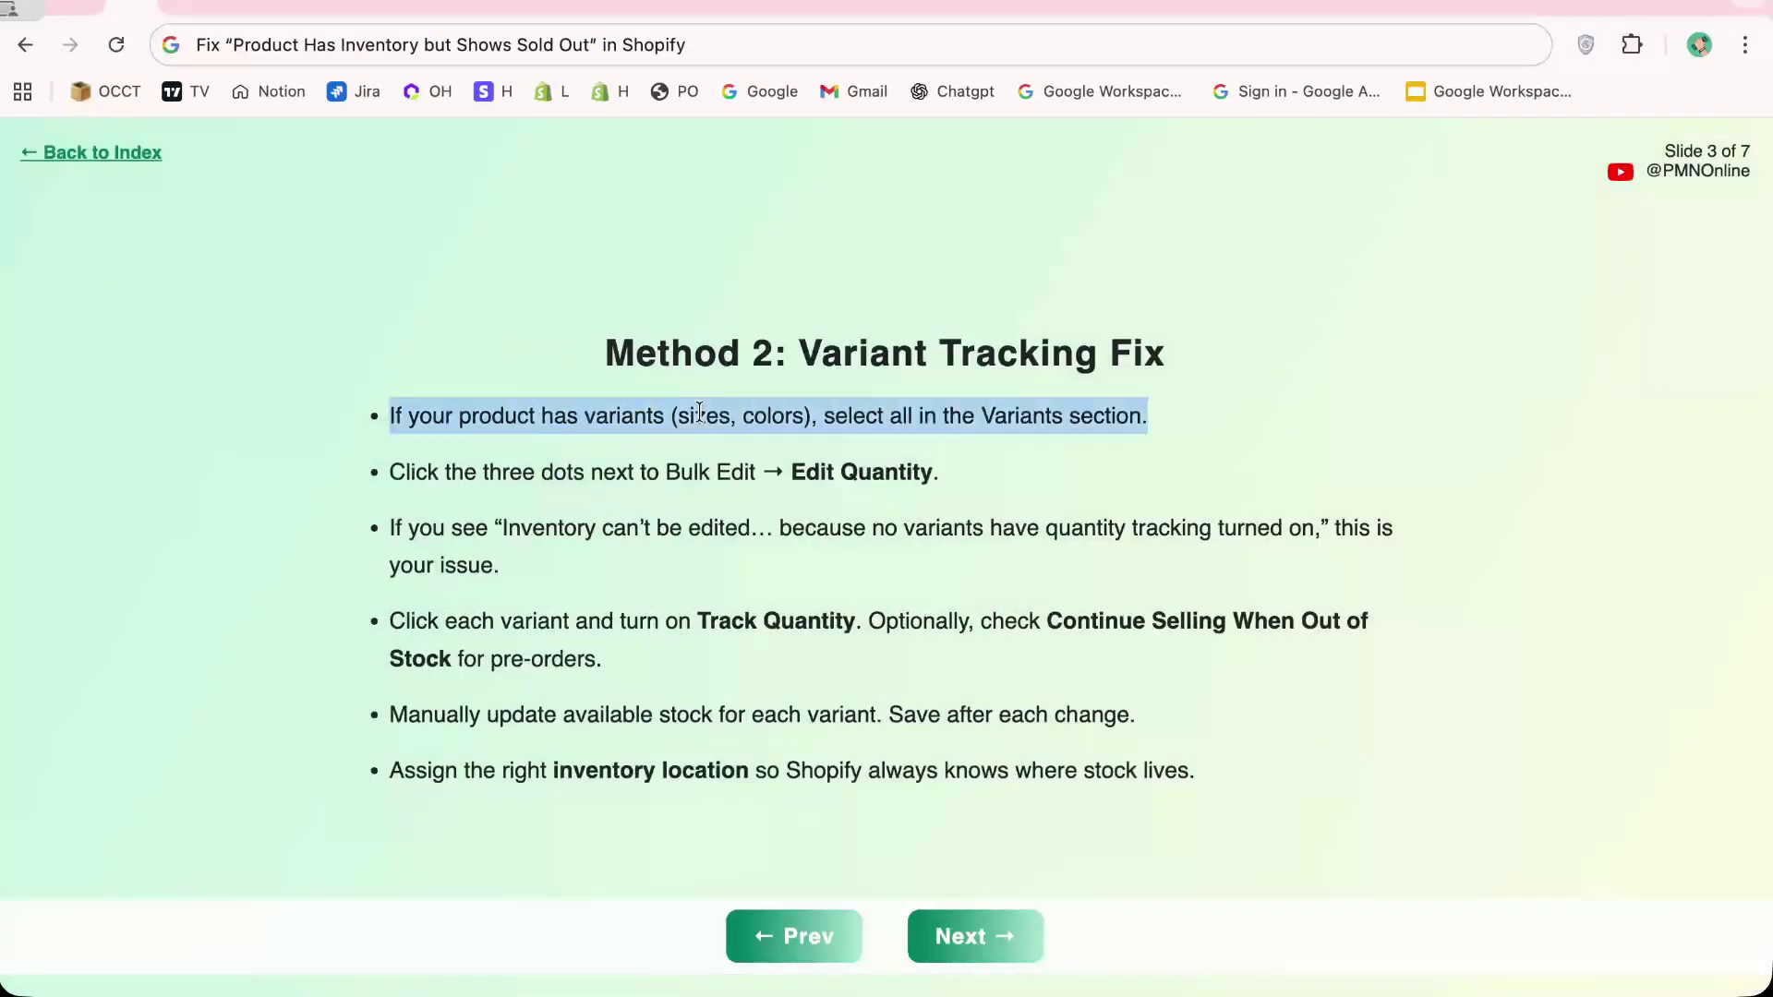
pyautogui.click(750, 466)
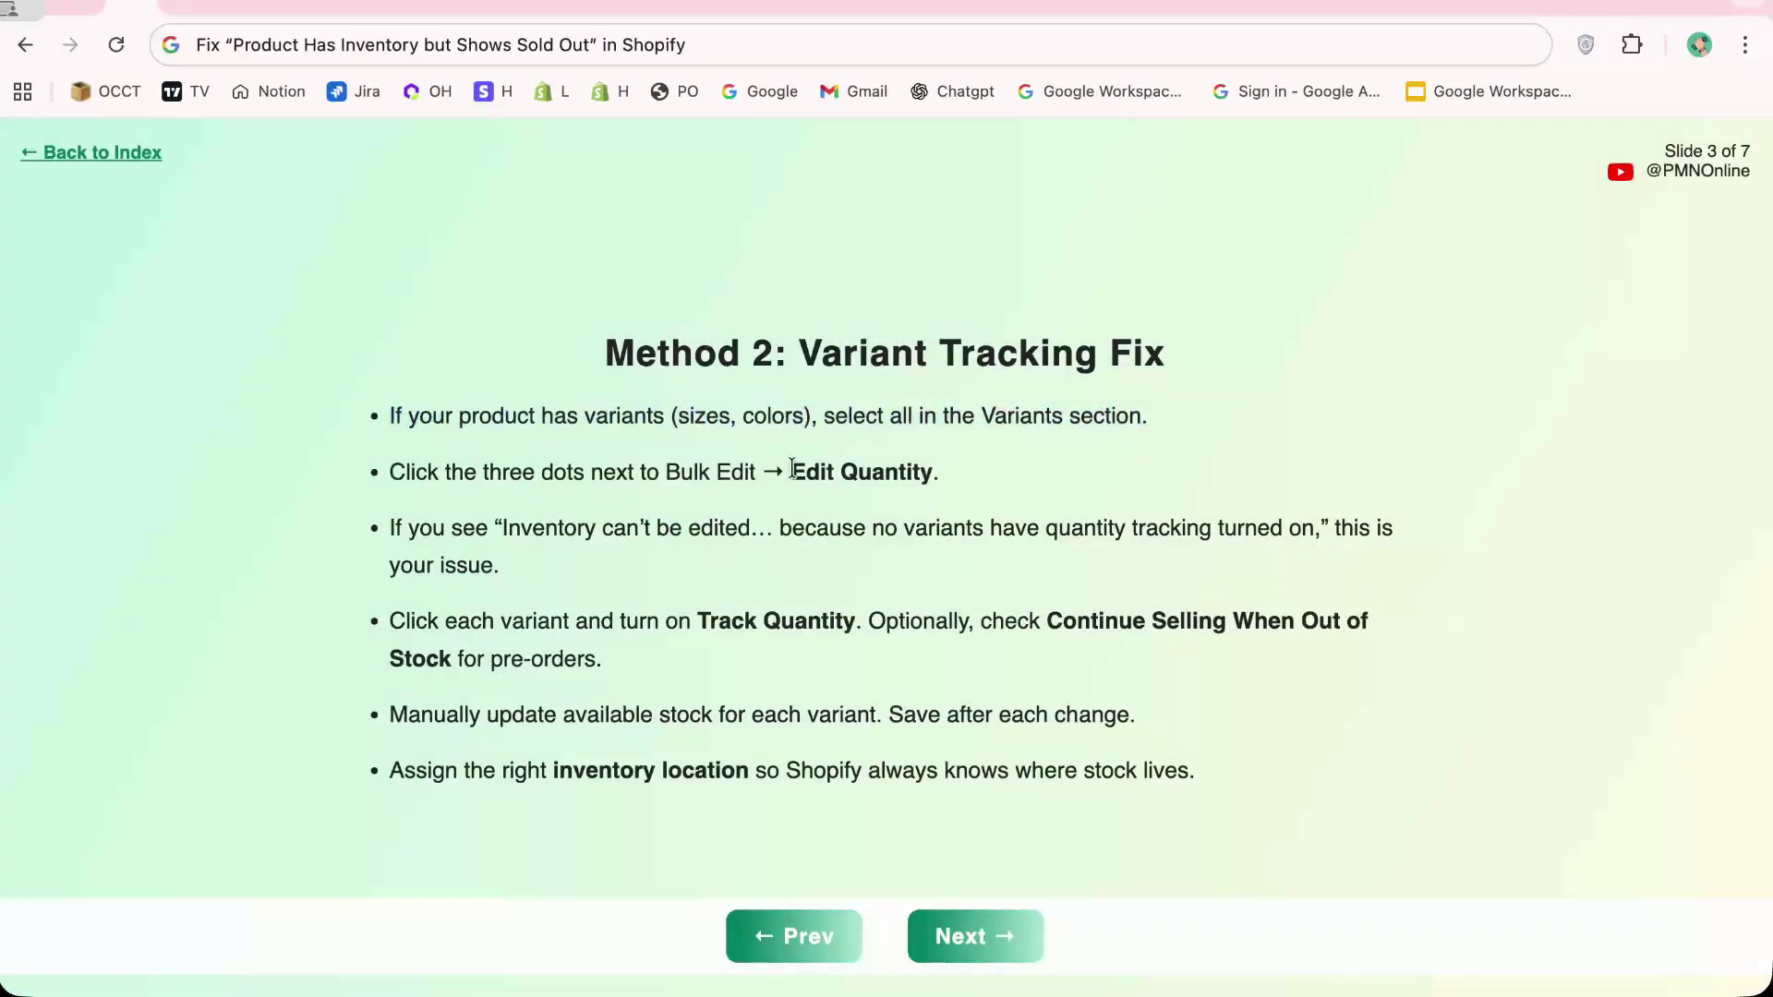
# Open the ProD iPhone 16 Case product in the Shopify admin and review its Variants section
pyautogui.click(356, 5)
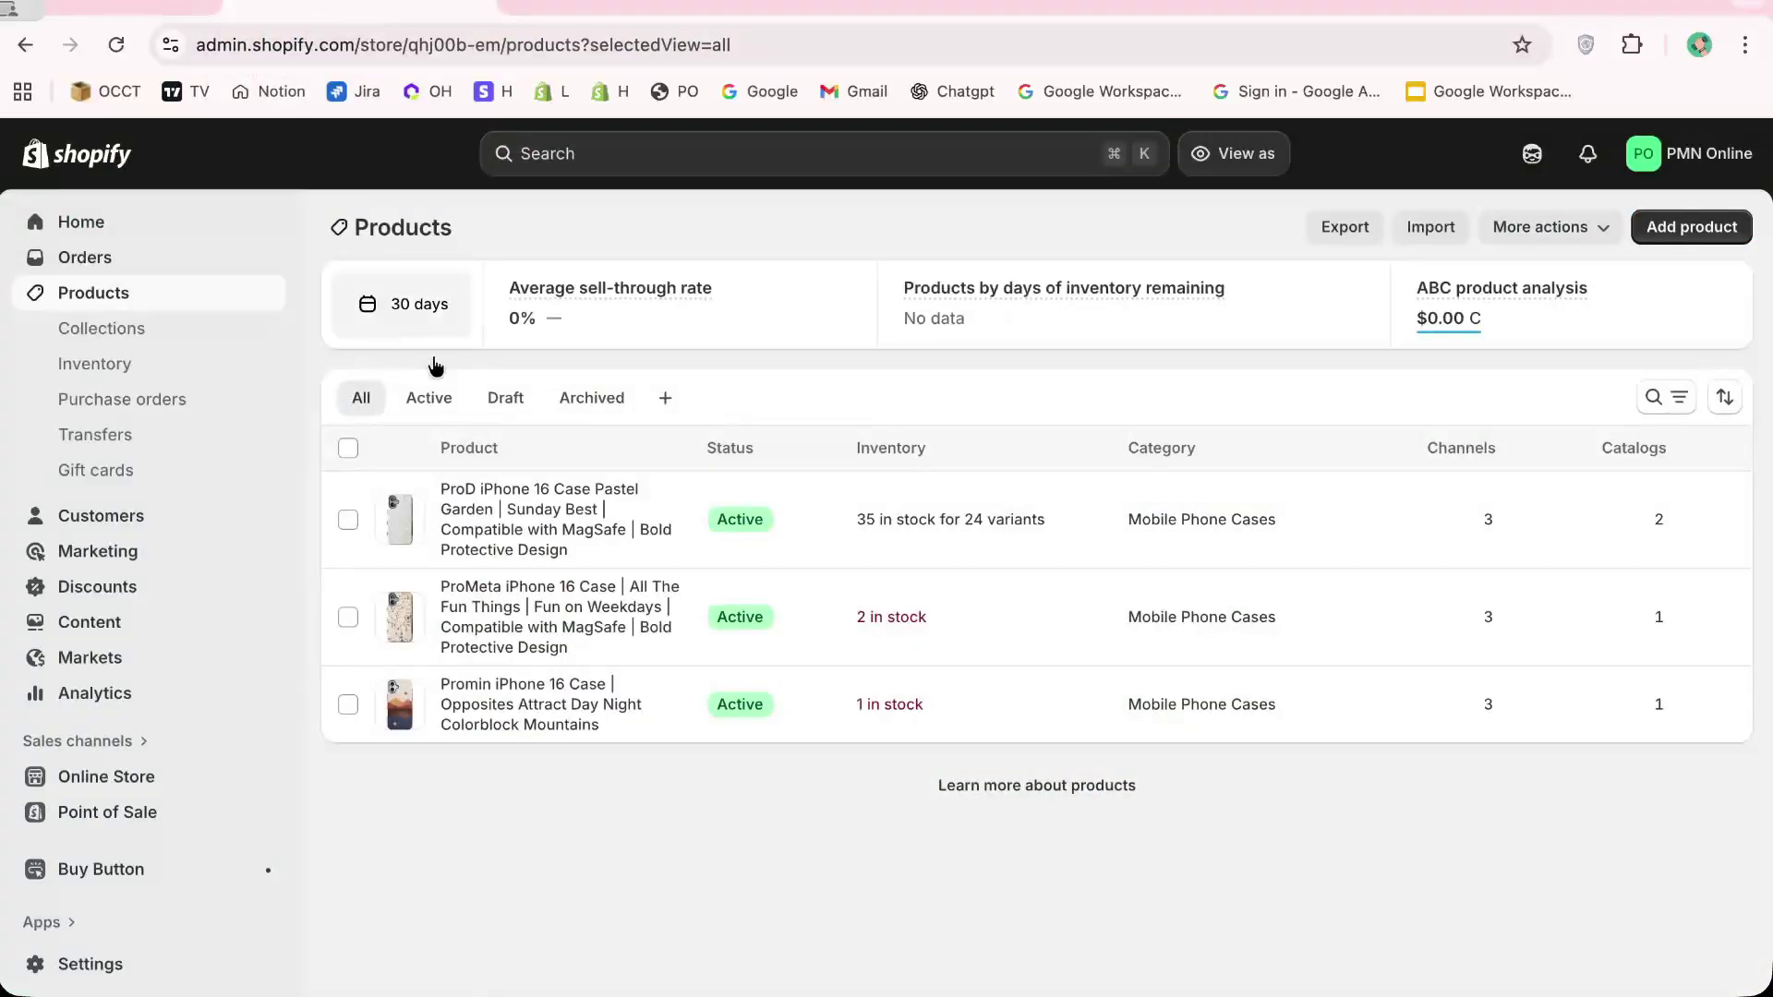
pyautogui.click(531, 515)
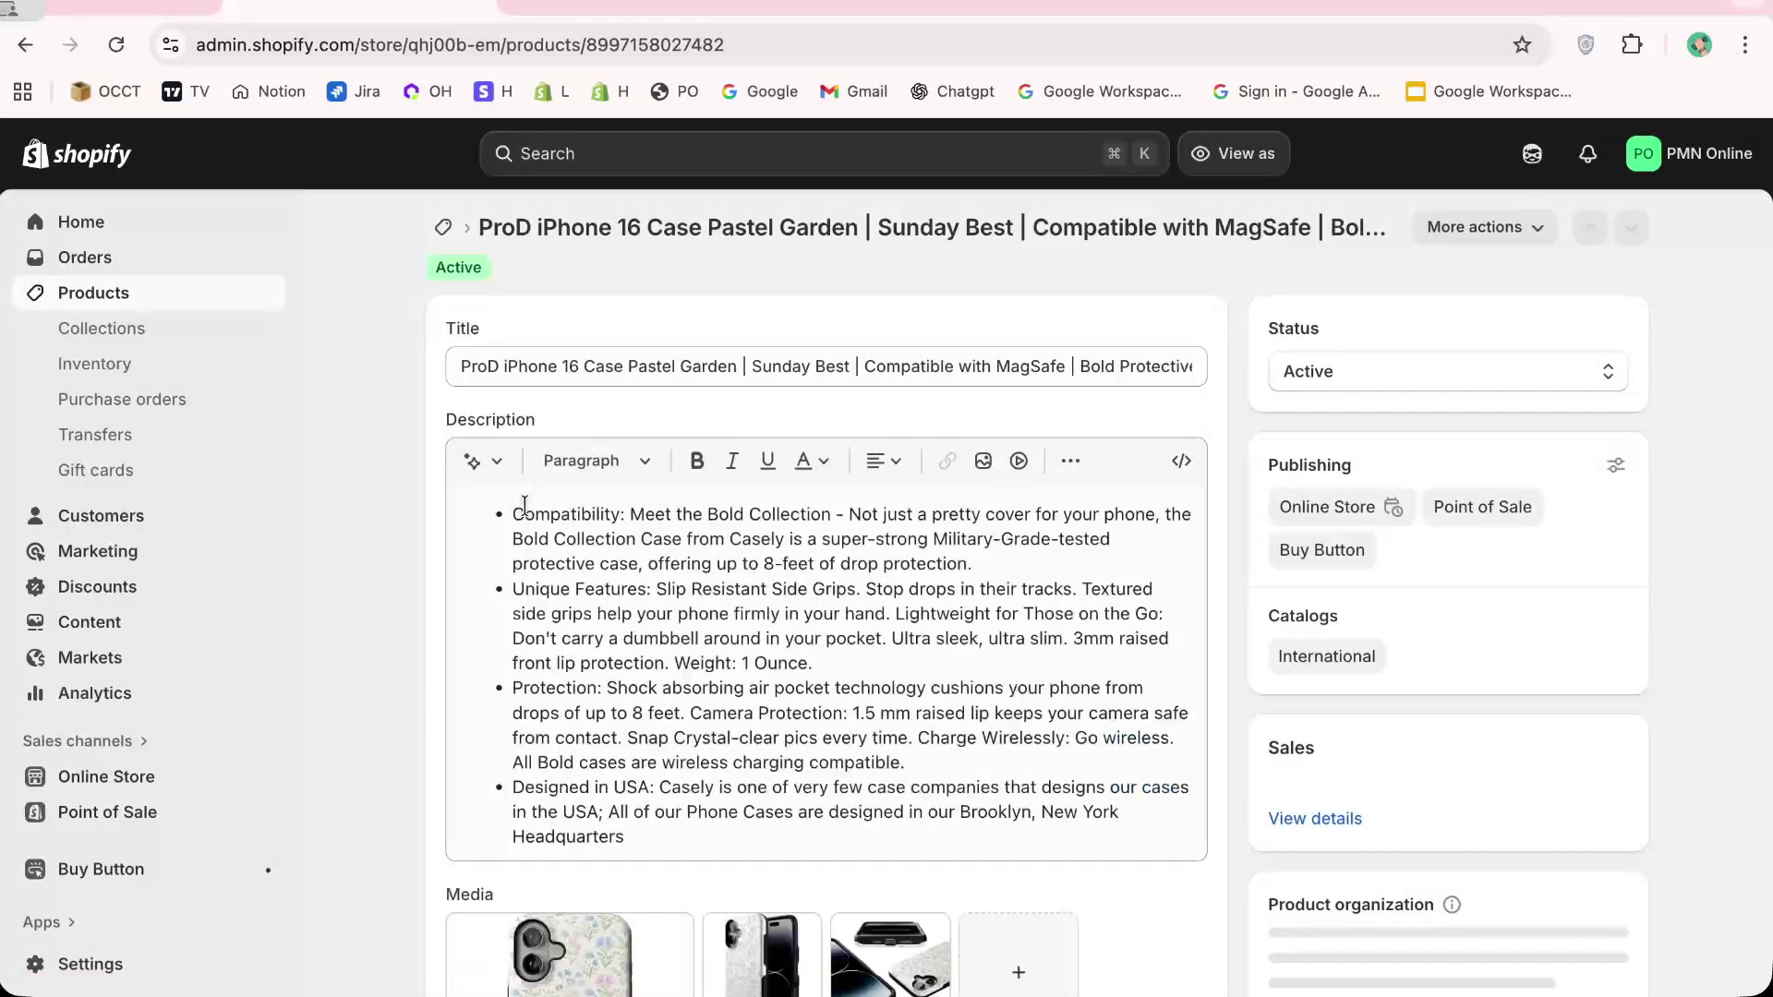
pyautogui.scroll(-5, 413, 494)
pyautogui.scroll(-5, 413, 498)
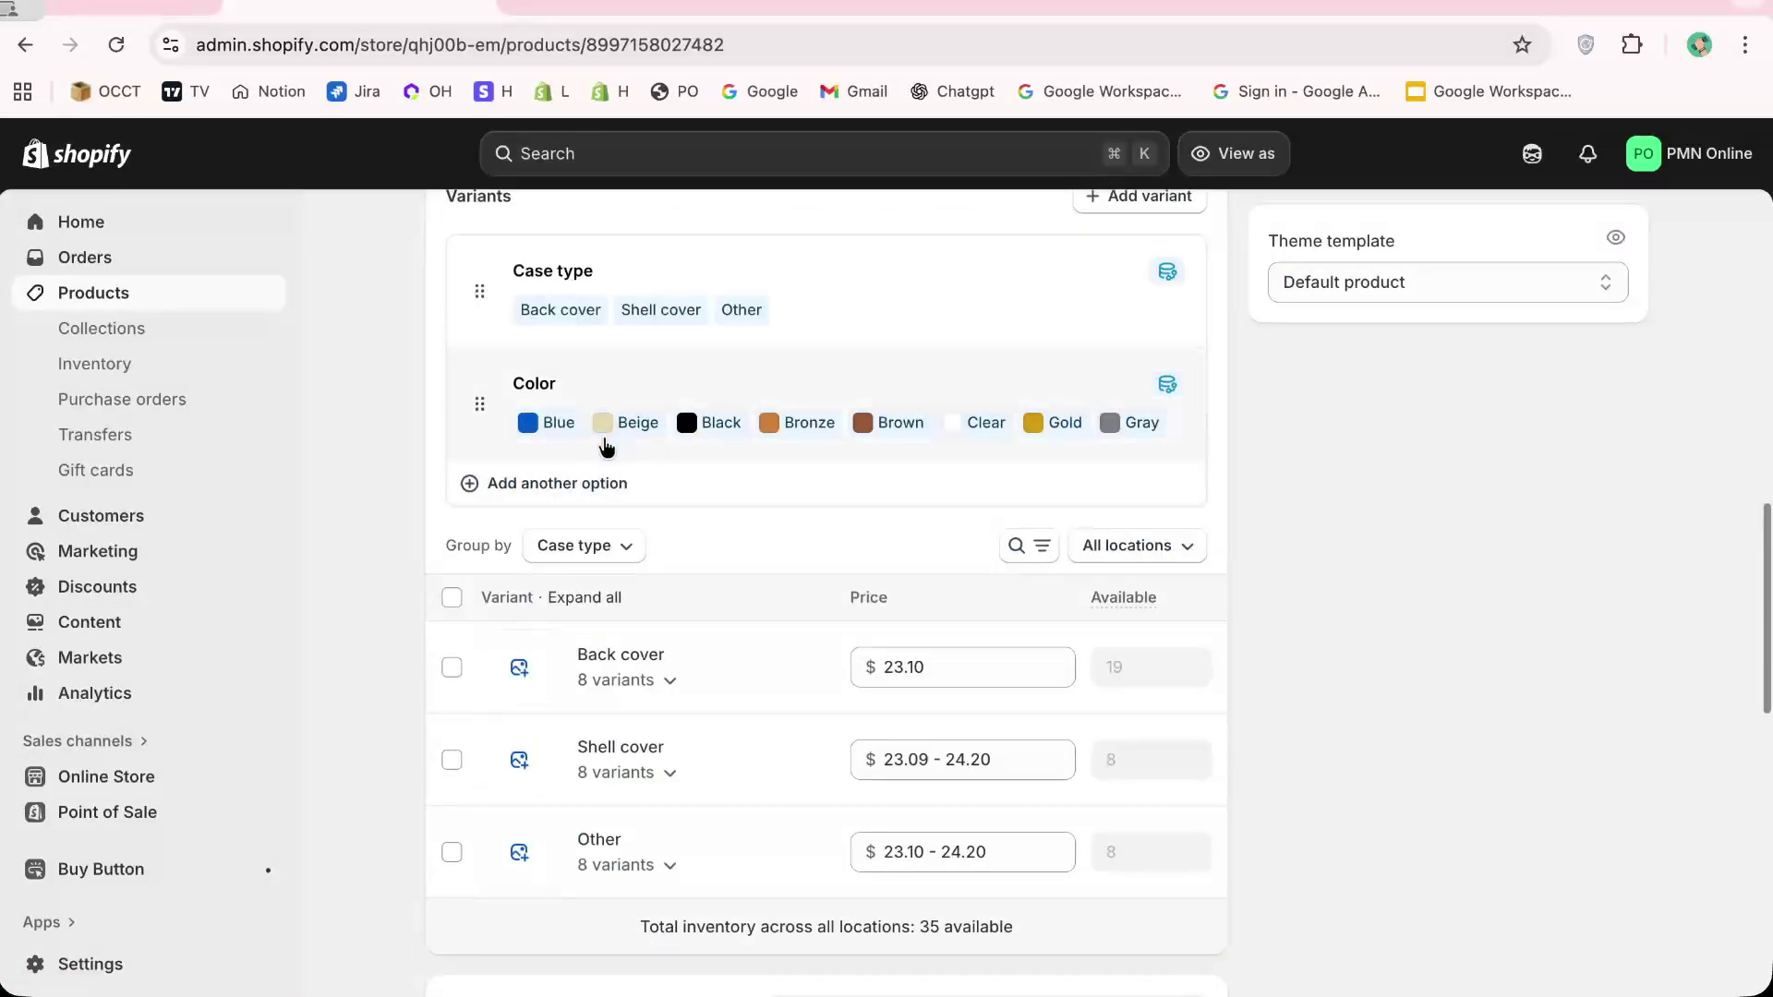
pyautogui.scroll(-3, 701, 766)
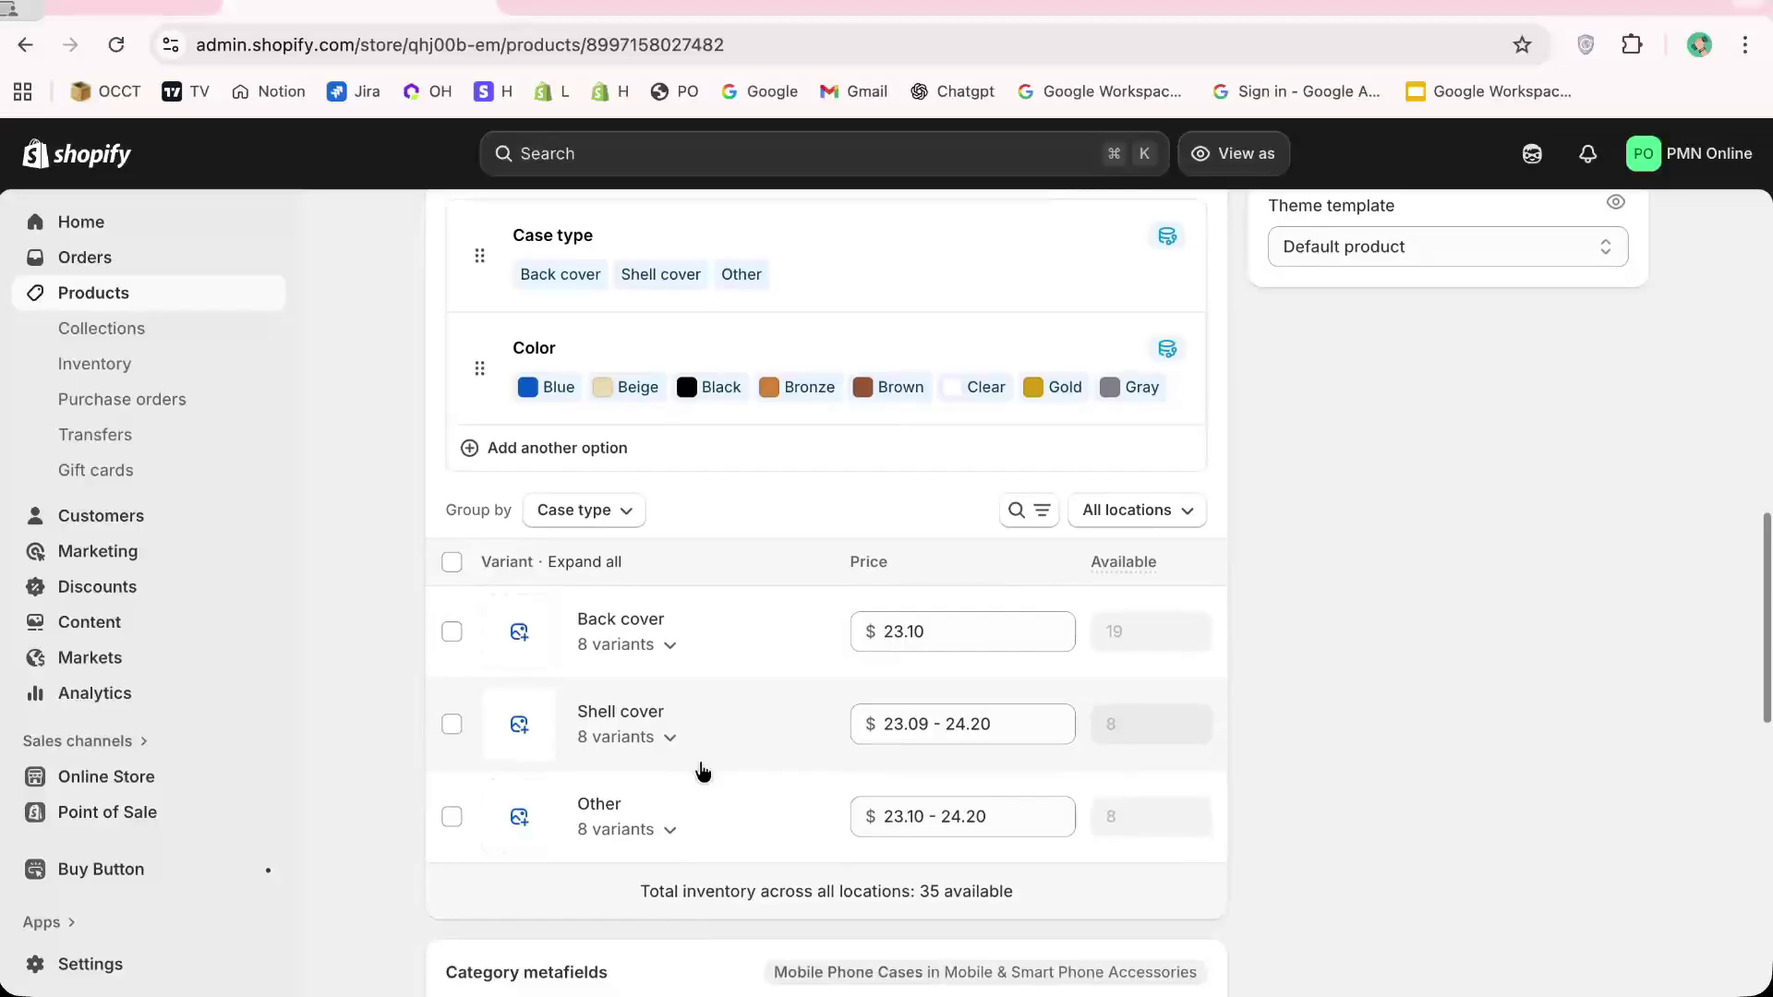
pyautogui.scroll(-5, 698, 771)
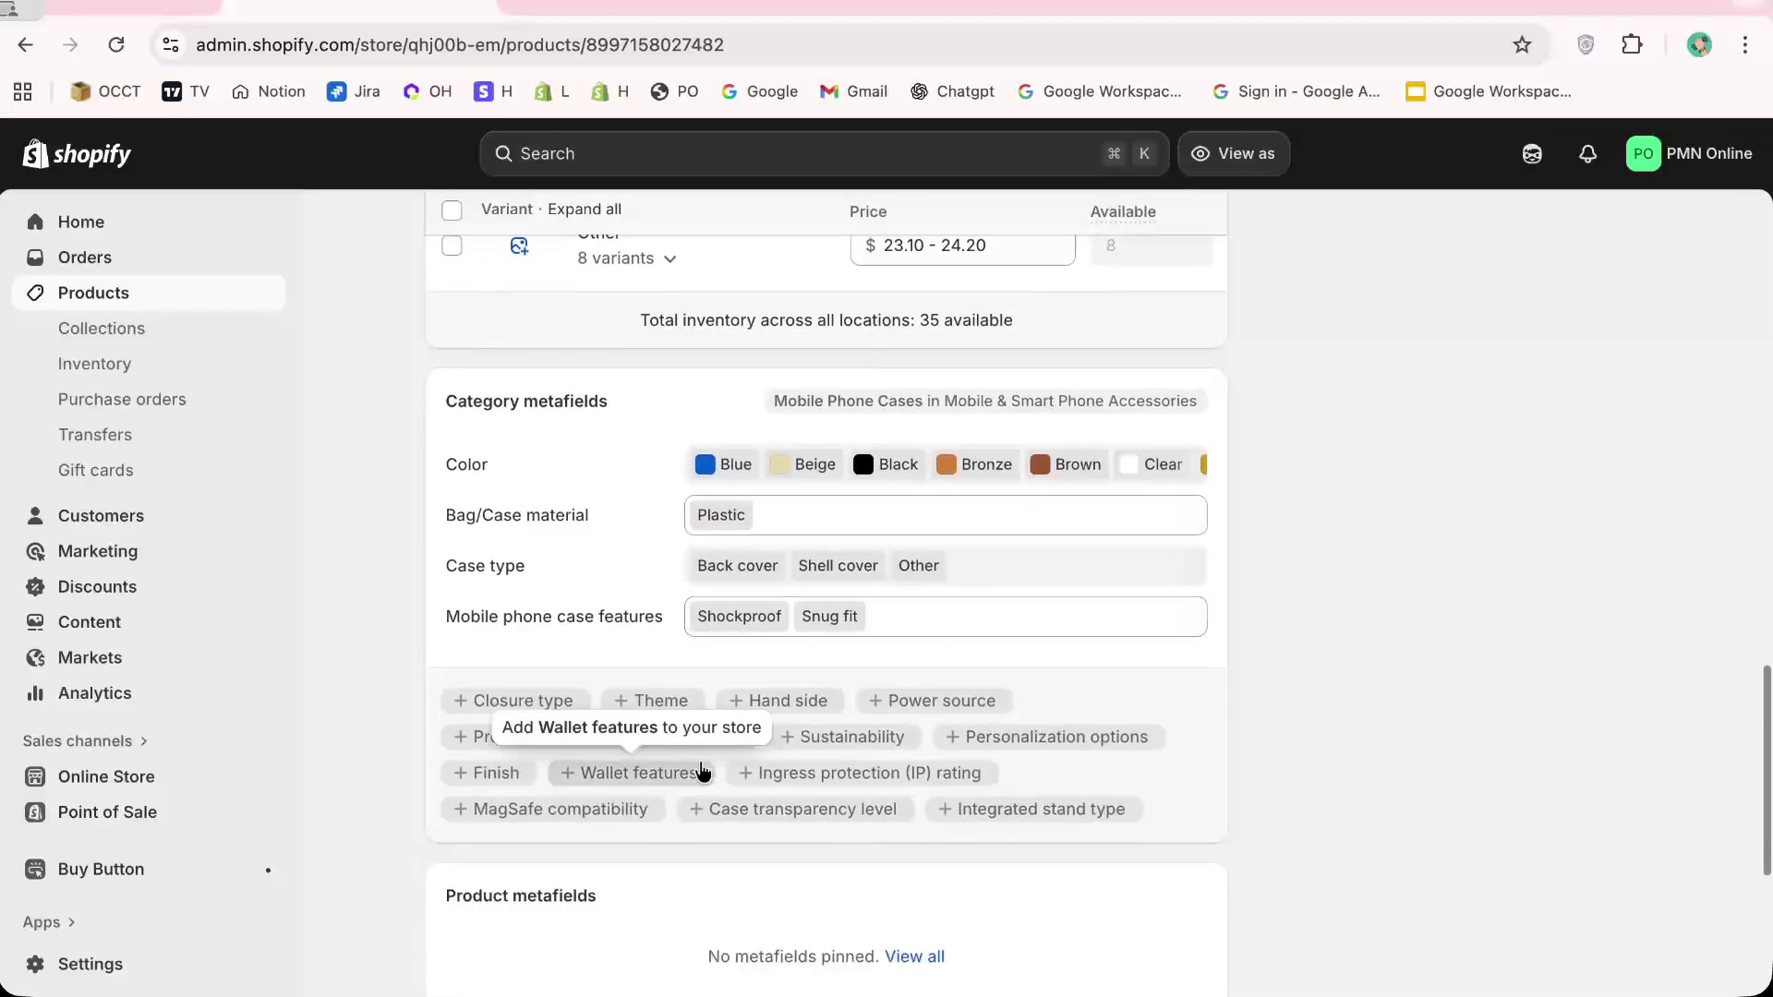
pyautogui.scroll(8, 700, 771)
pyautogui.scroll(4, 702, 771)
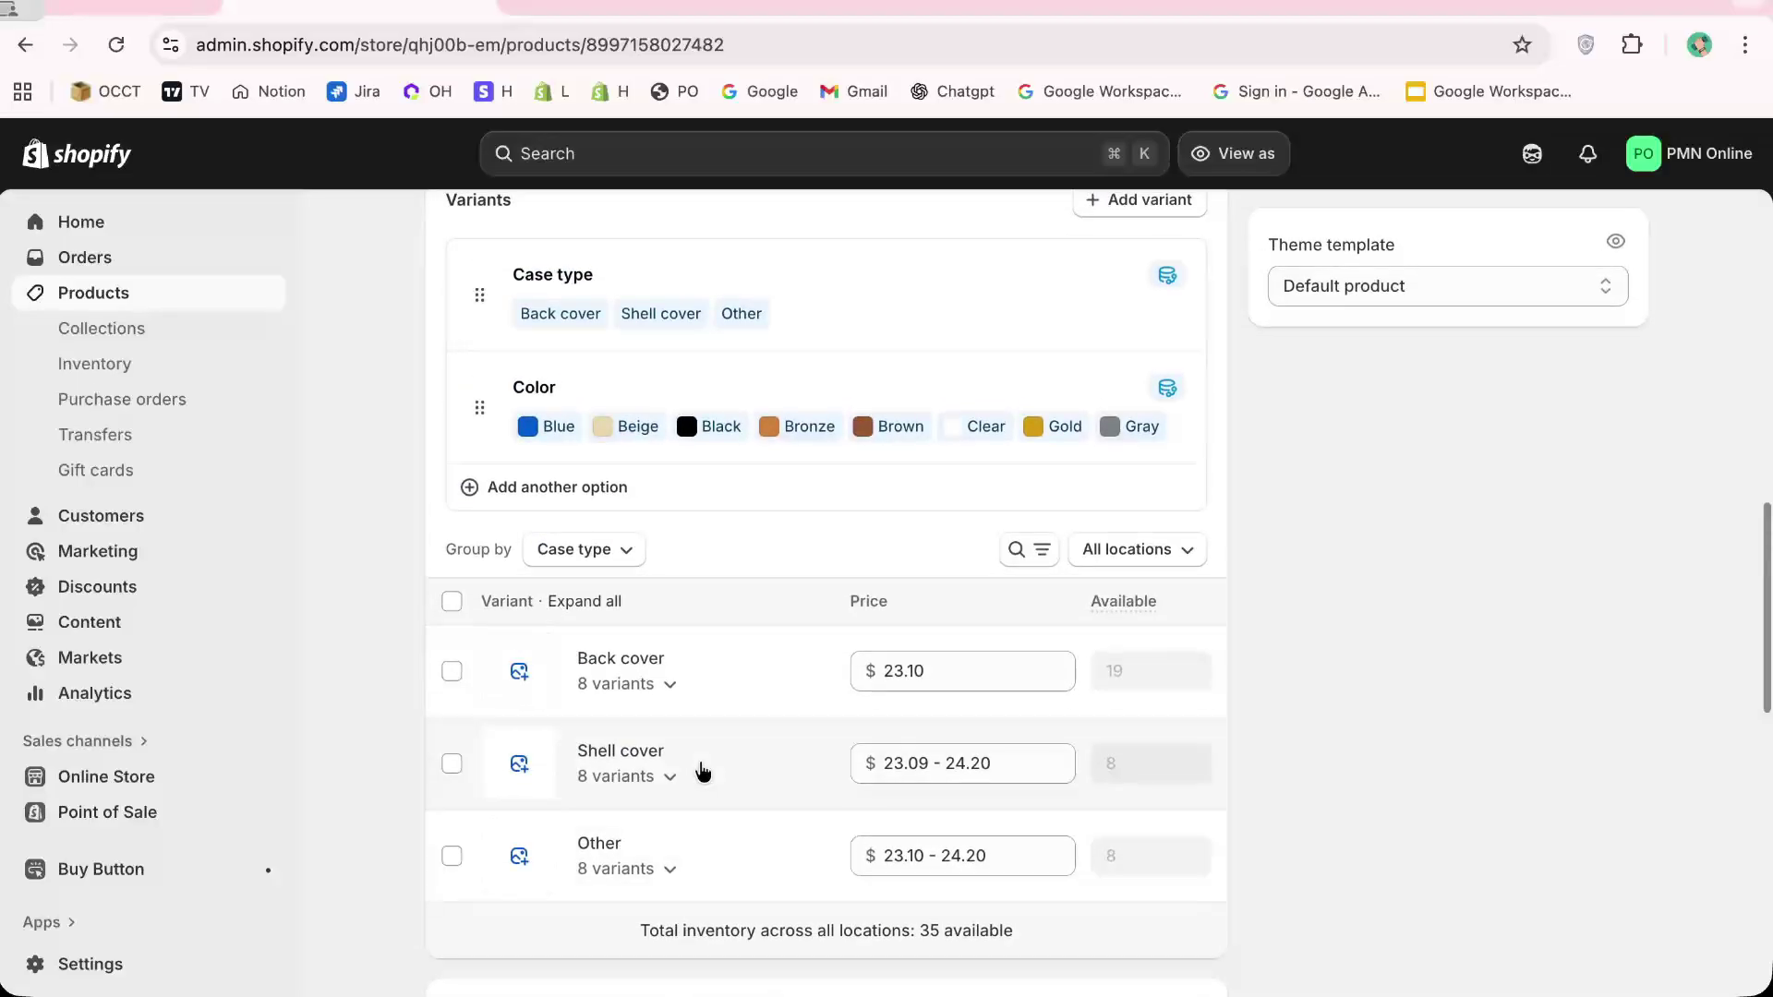
pyautogui.scroll(4, 761, 444)
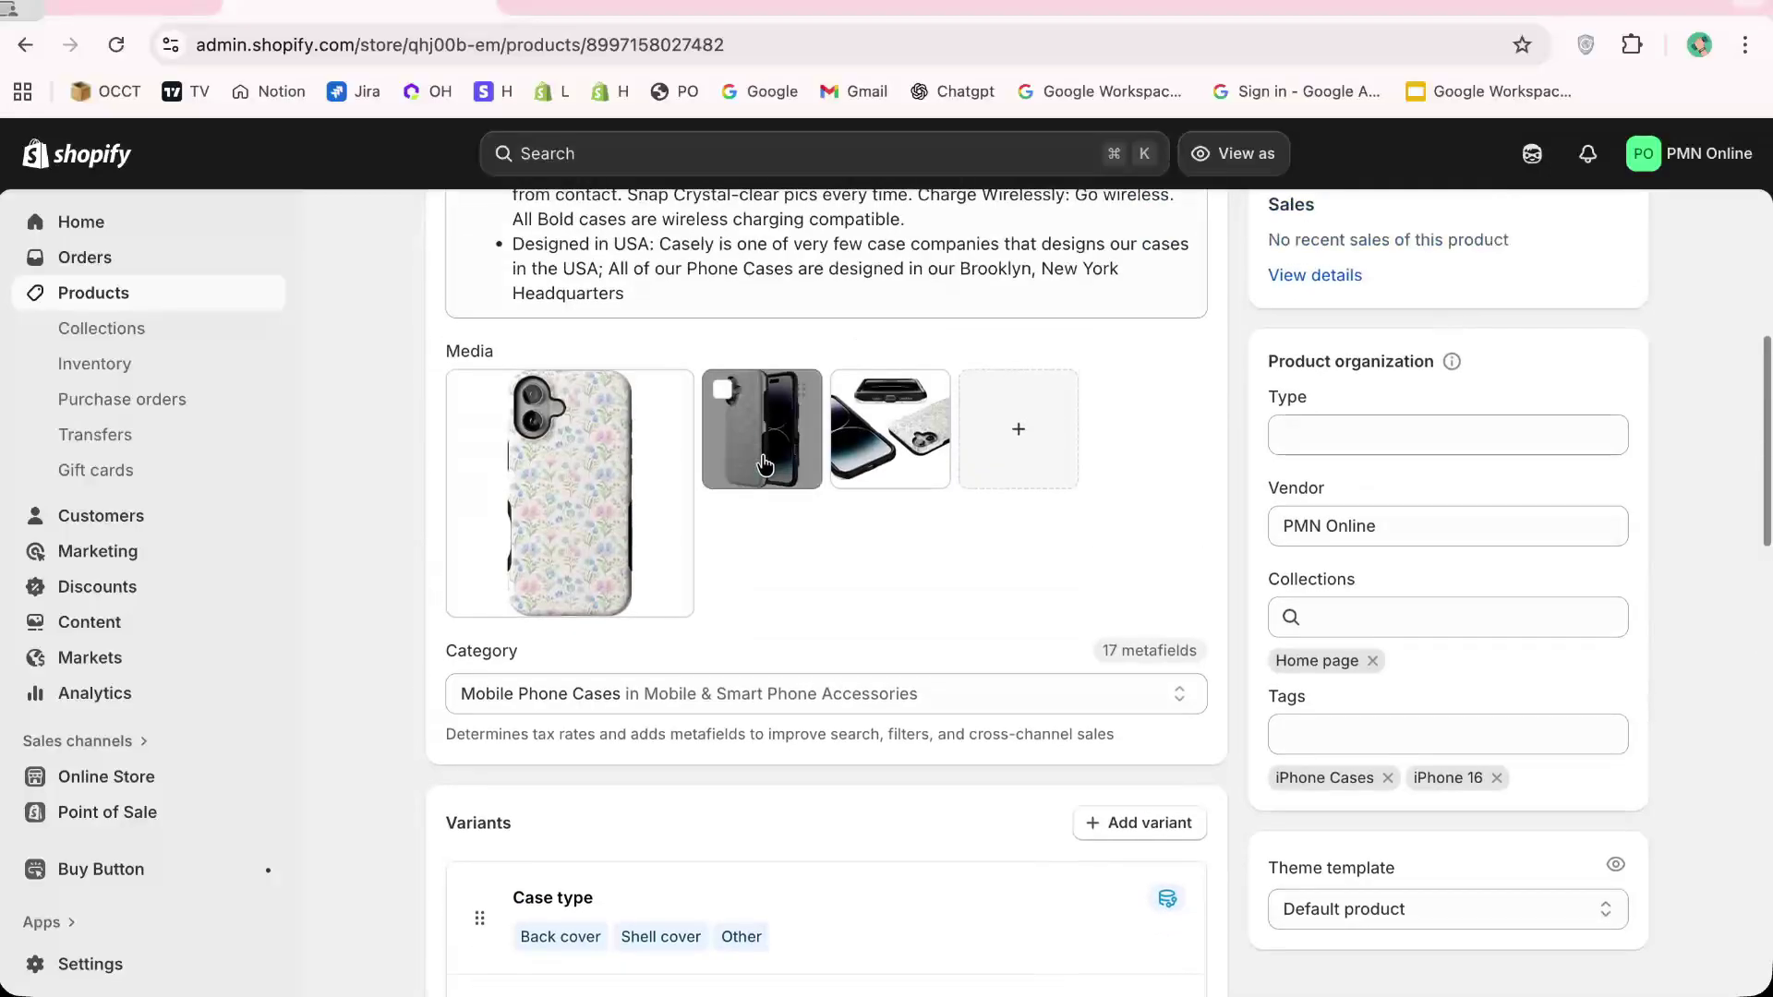
pyautogui.scroll(-5, 665, 390)
pyautogui.scroll(-3, 665, 390)
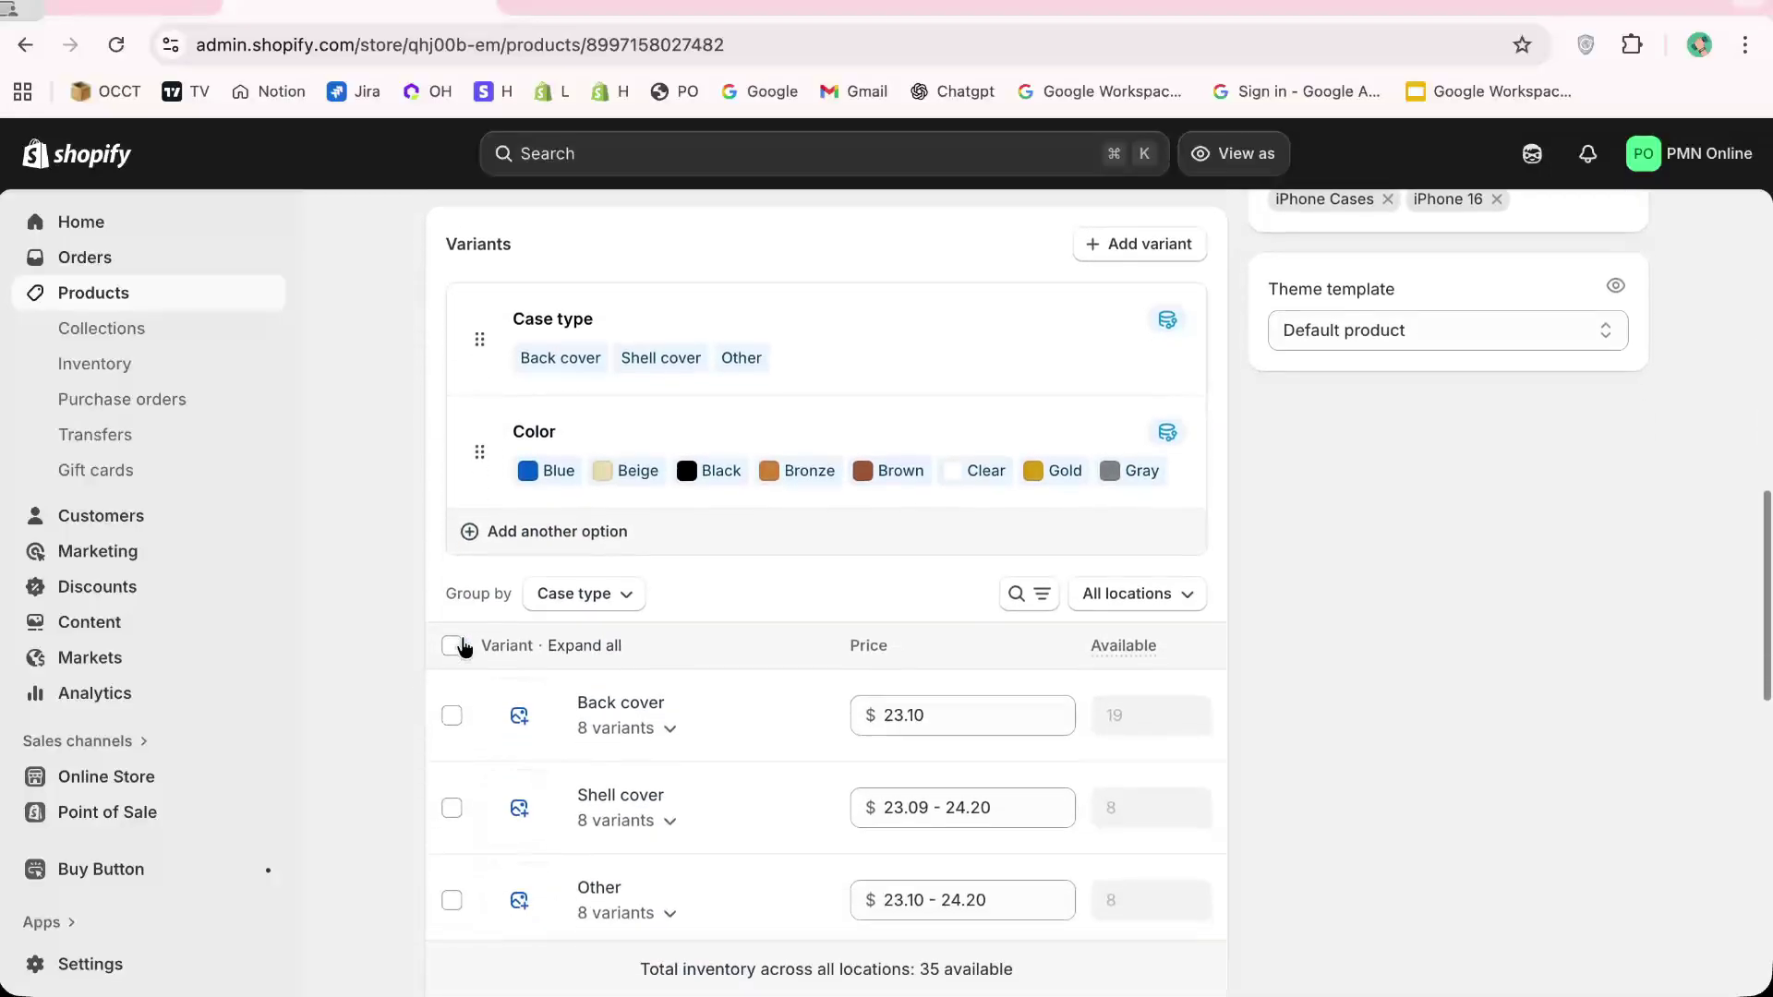
# Set the available quantity of all the product's variants to 1 at the Mosco Hub location
pyautogui.click(453, 639)
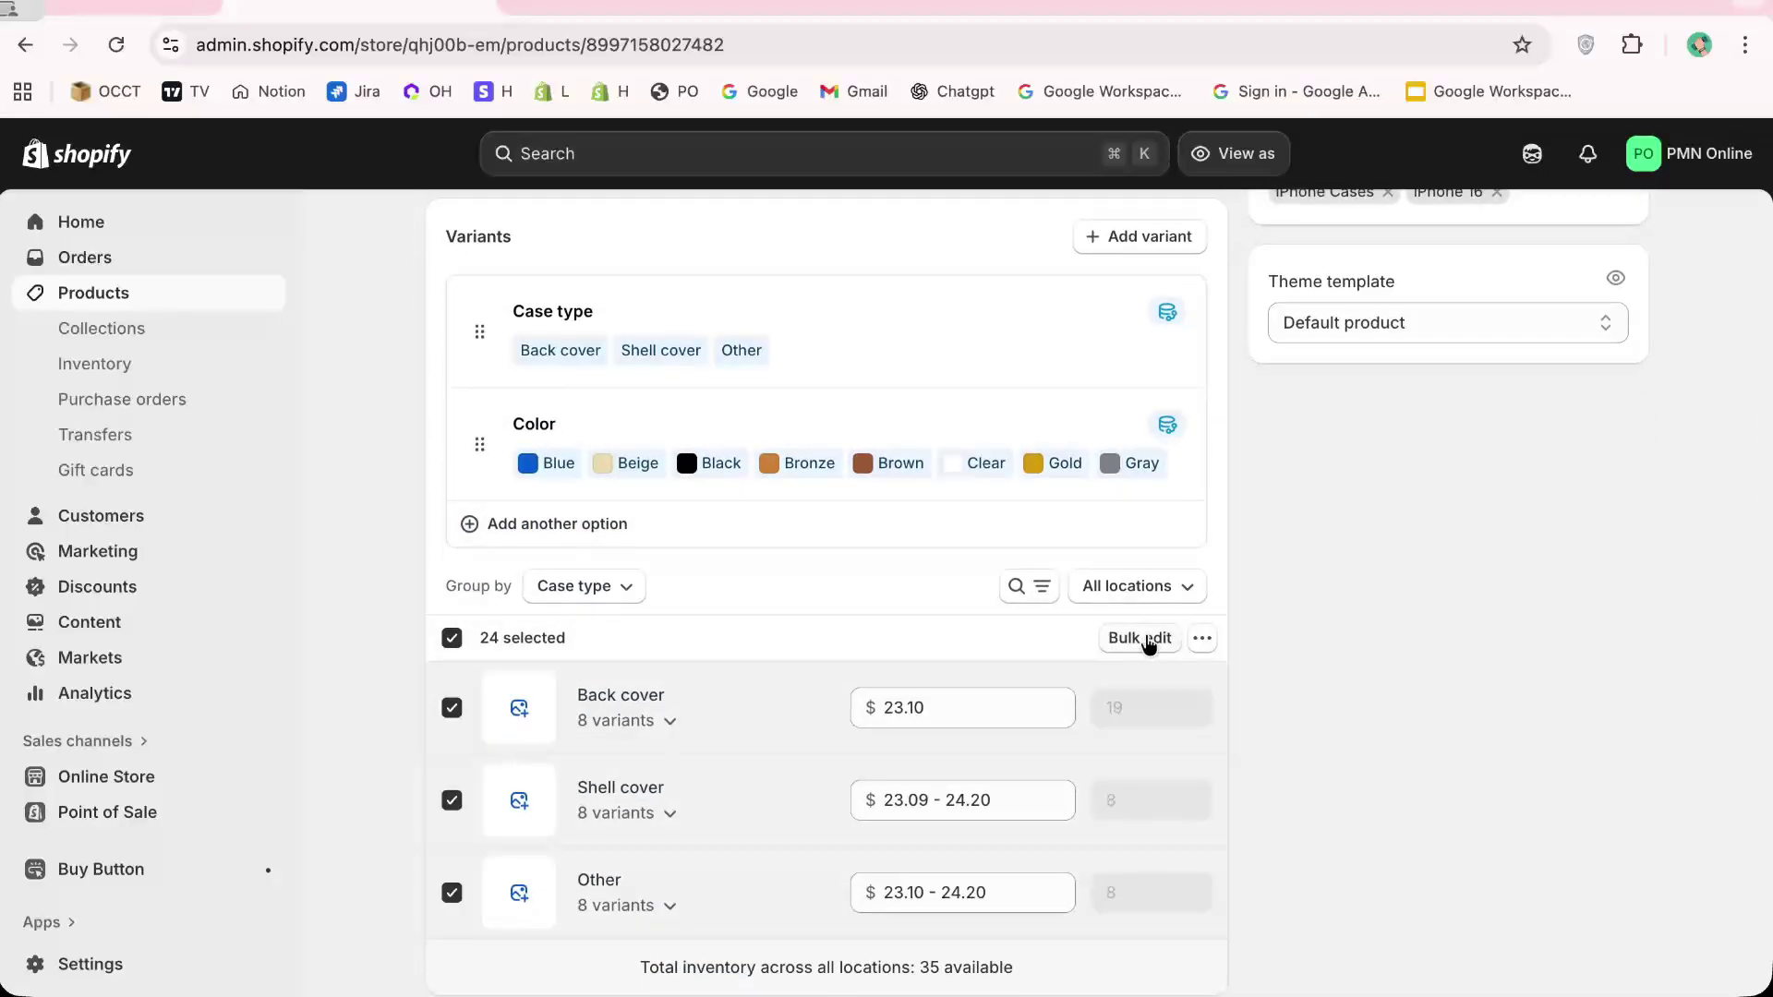
pyautogui.click(1203, 641)
pyautogui.scroll(2, 1179, 700)
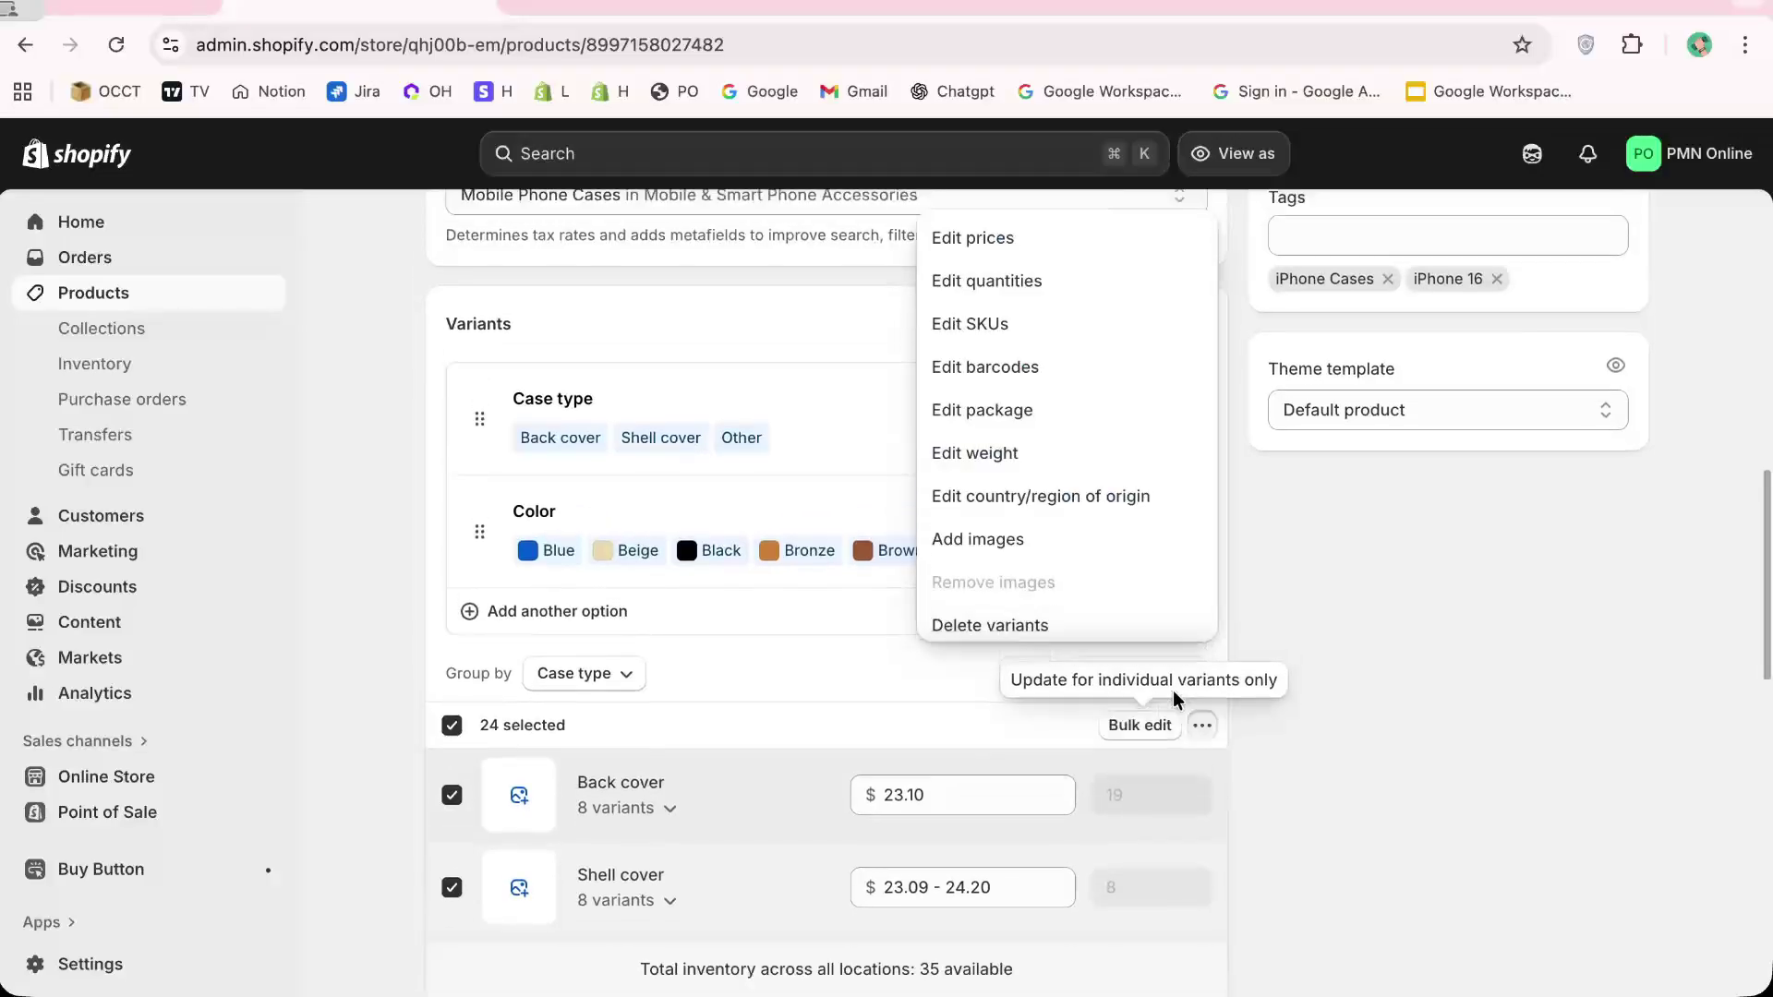
pyautogui.click(1093, 275)
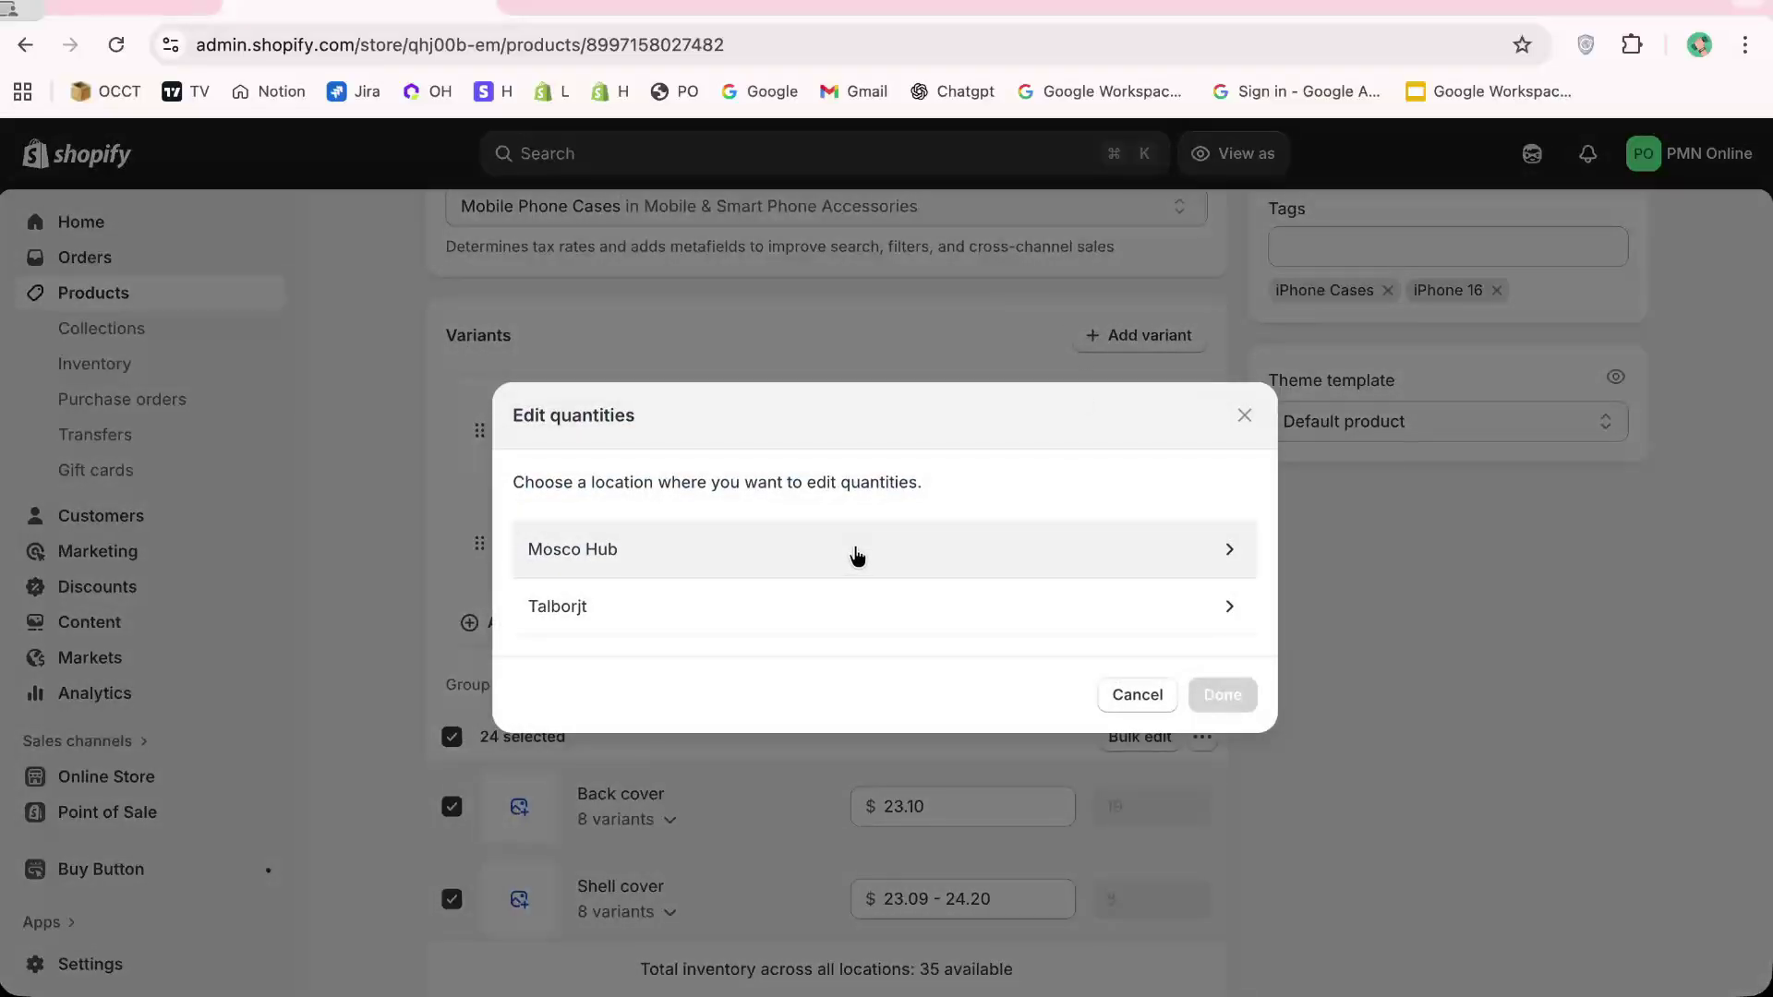
pyautogui.click(857, 551)
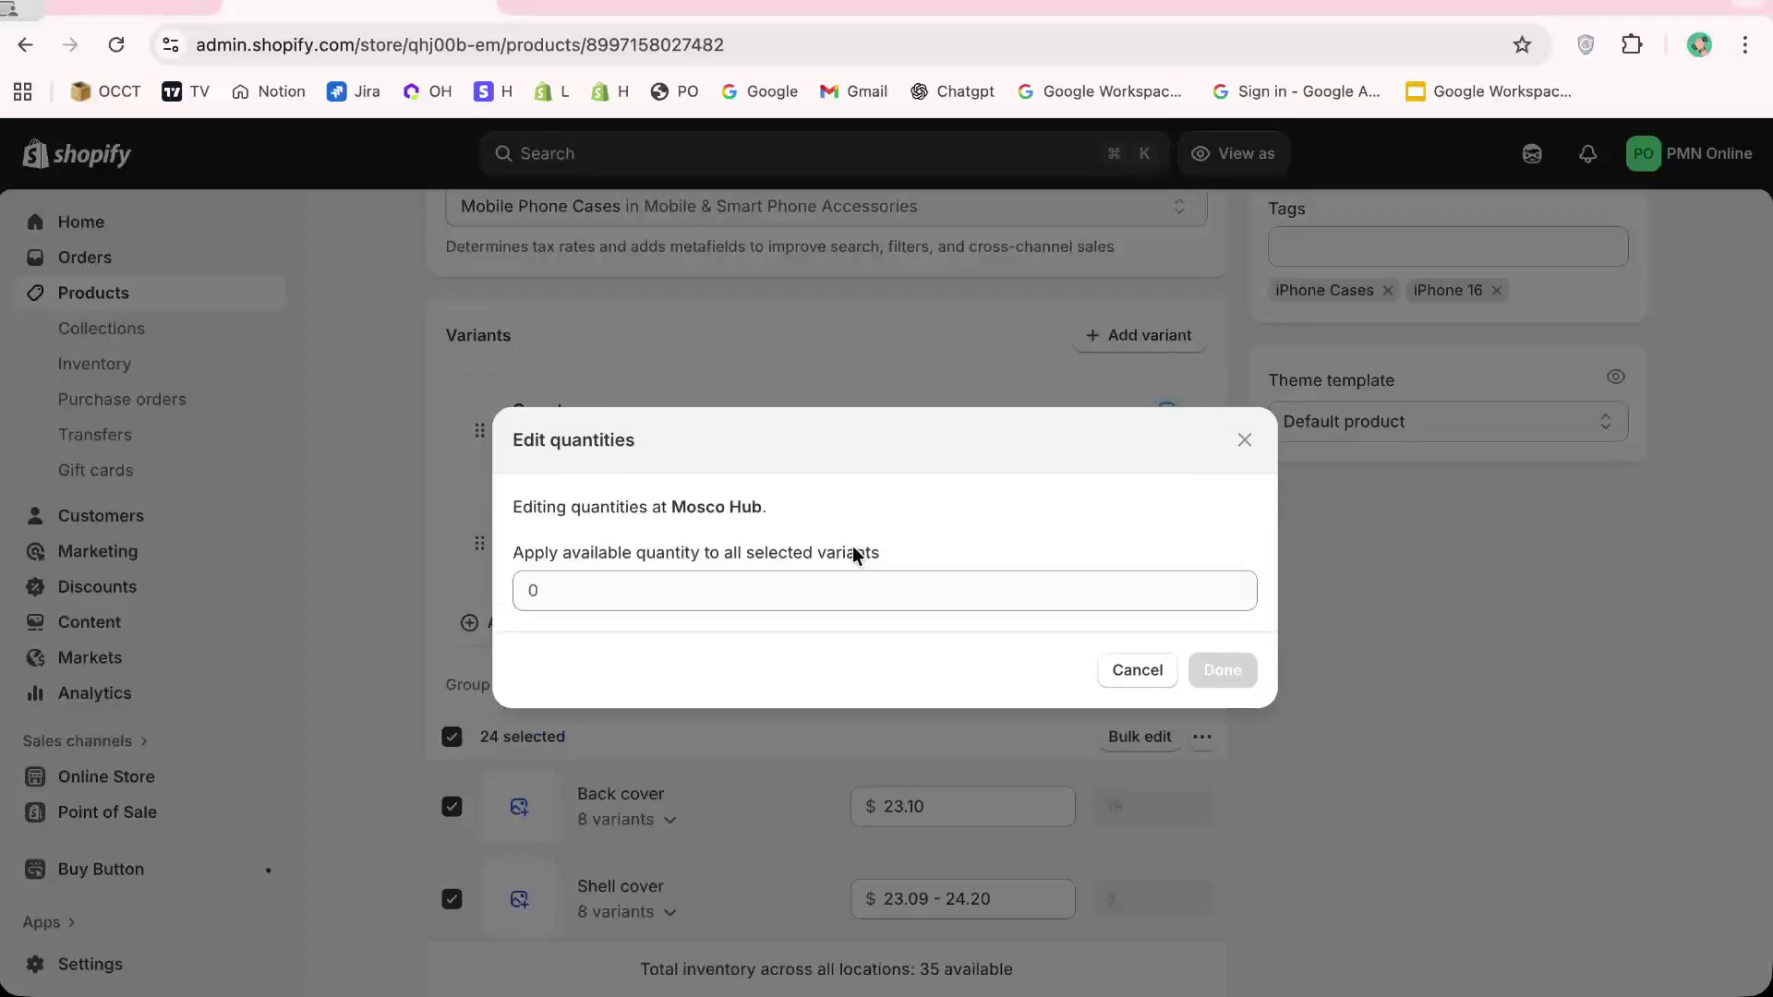
pyautogui.click(785, 596)
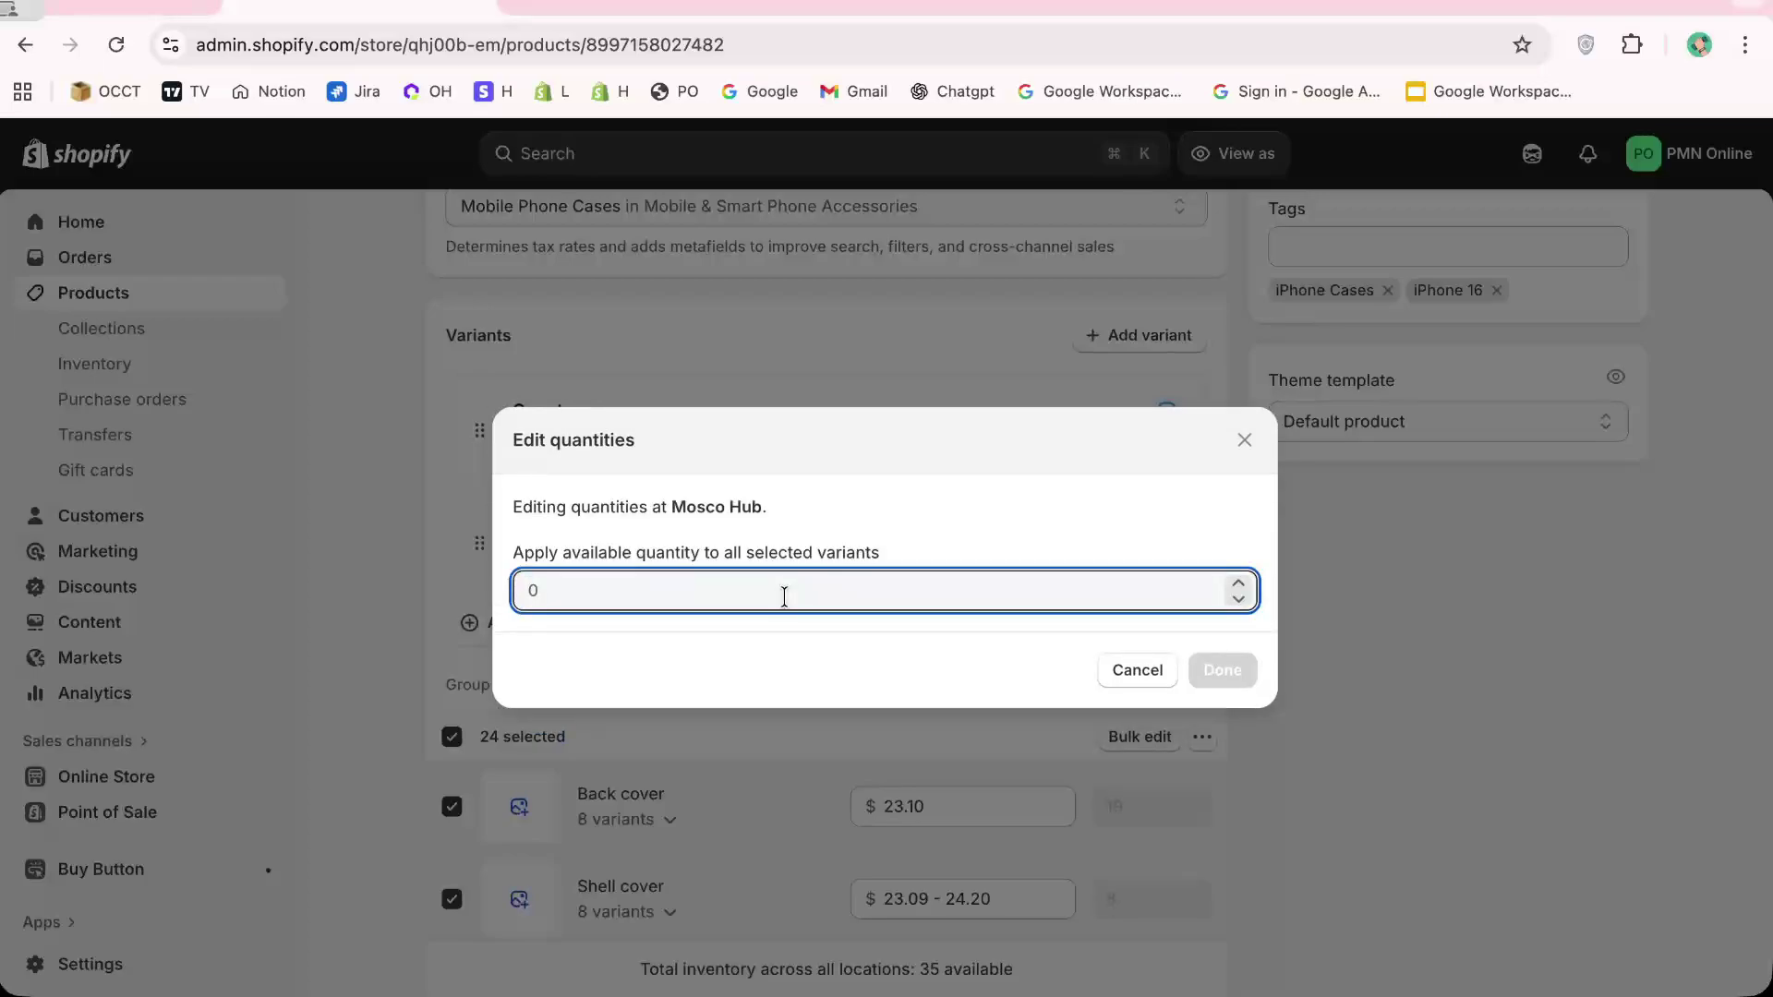
pyautogui.write('1')
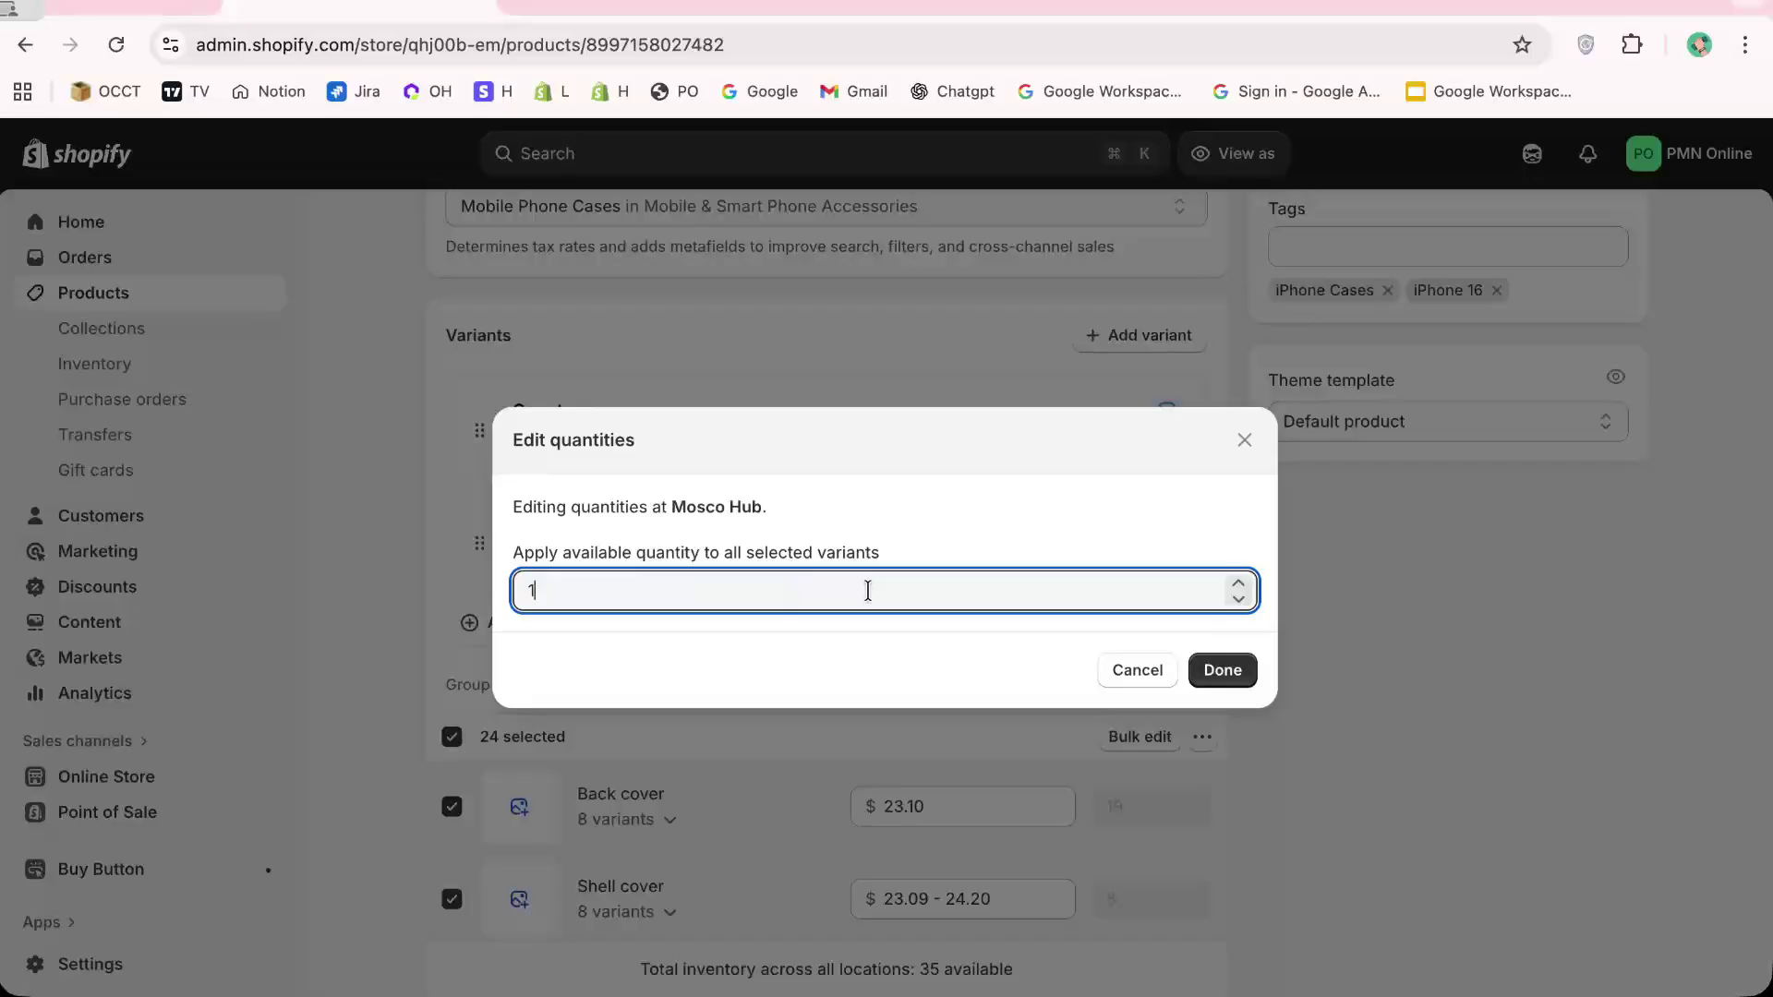
pyautogui.click(1223, 672)
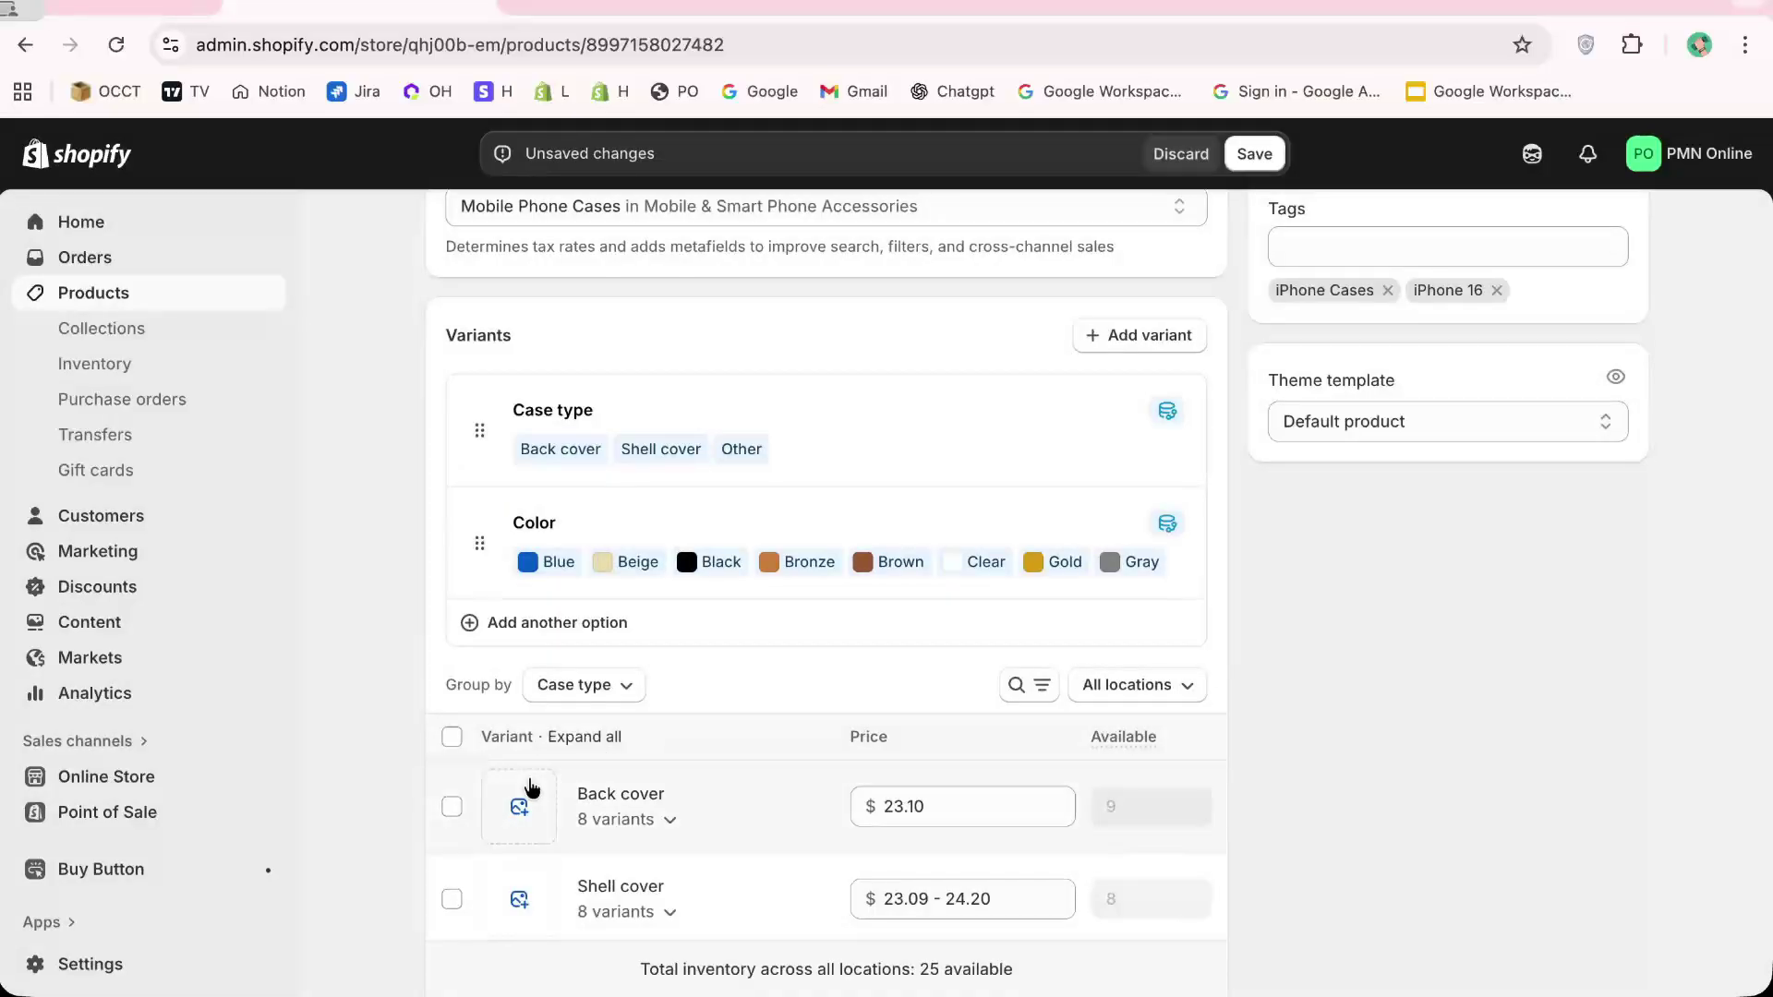
# Allow the Back cover variants to continue selling when out of stock, and save the product
pyautogui.scroll(-2, 499, 771)
pyautogui.click(452, 693)
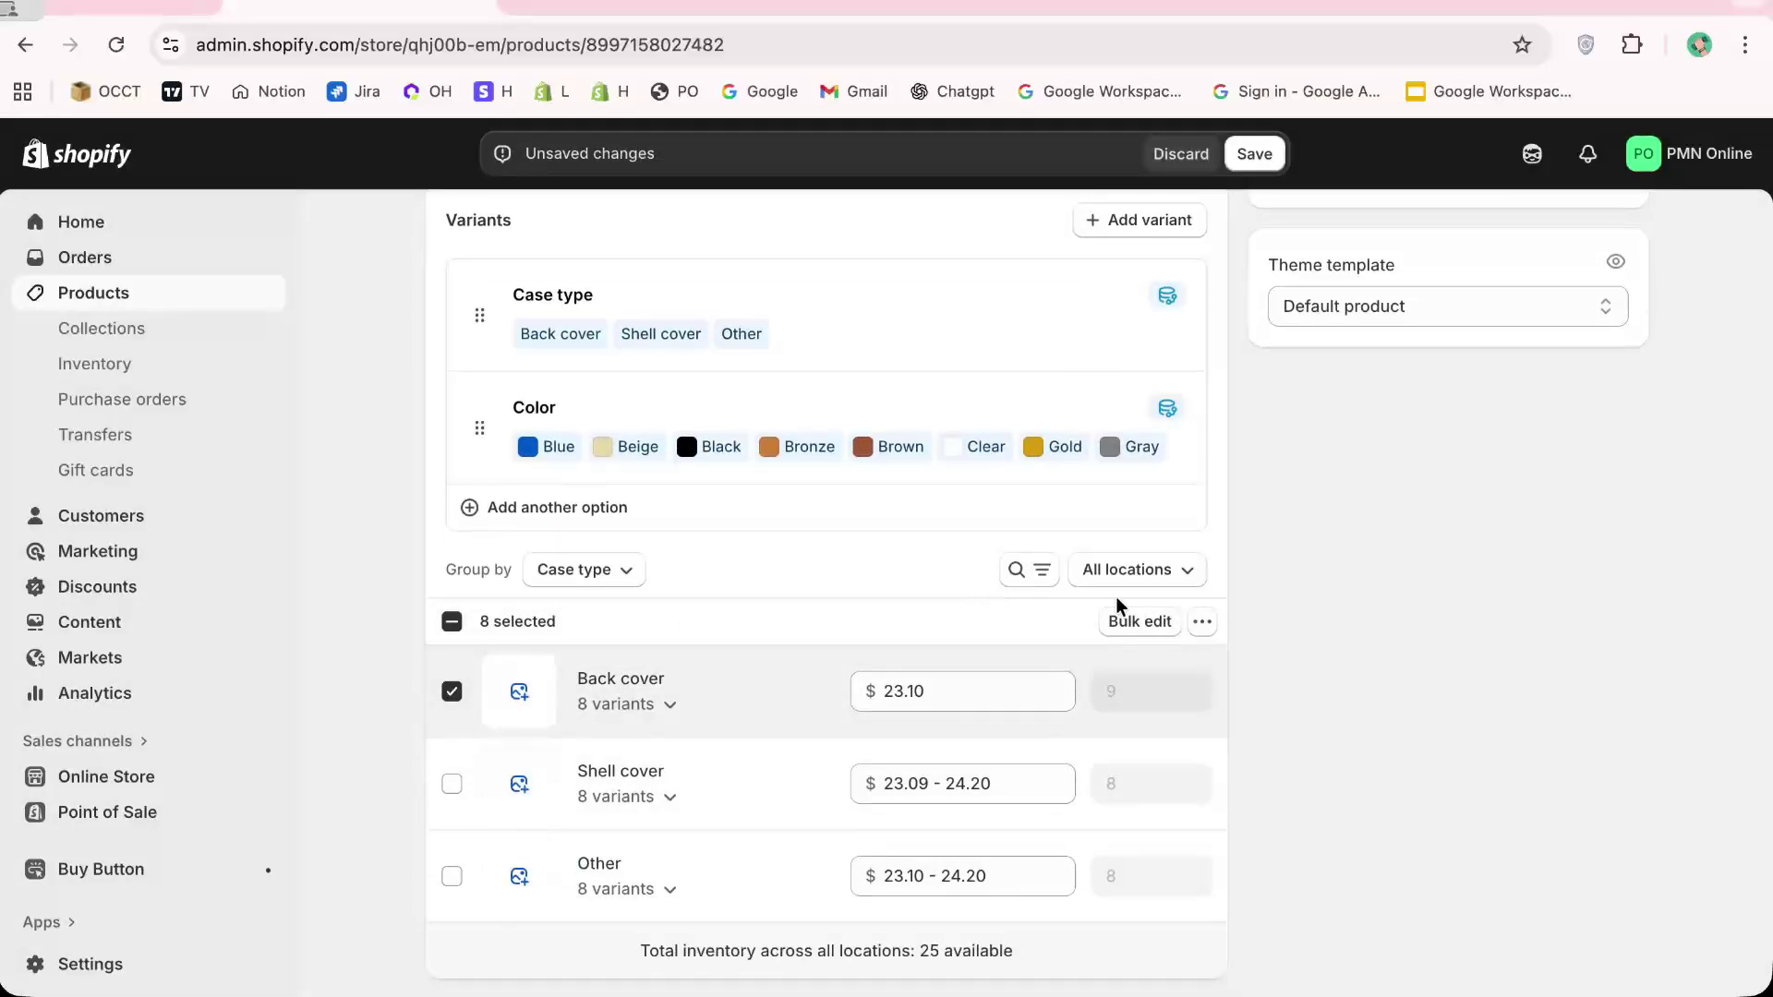
pyautogui.click(1201, 621)
pyautogui.scroll(-2, 1069, 512)
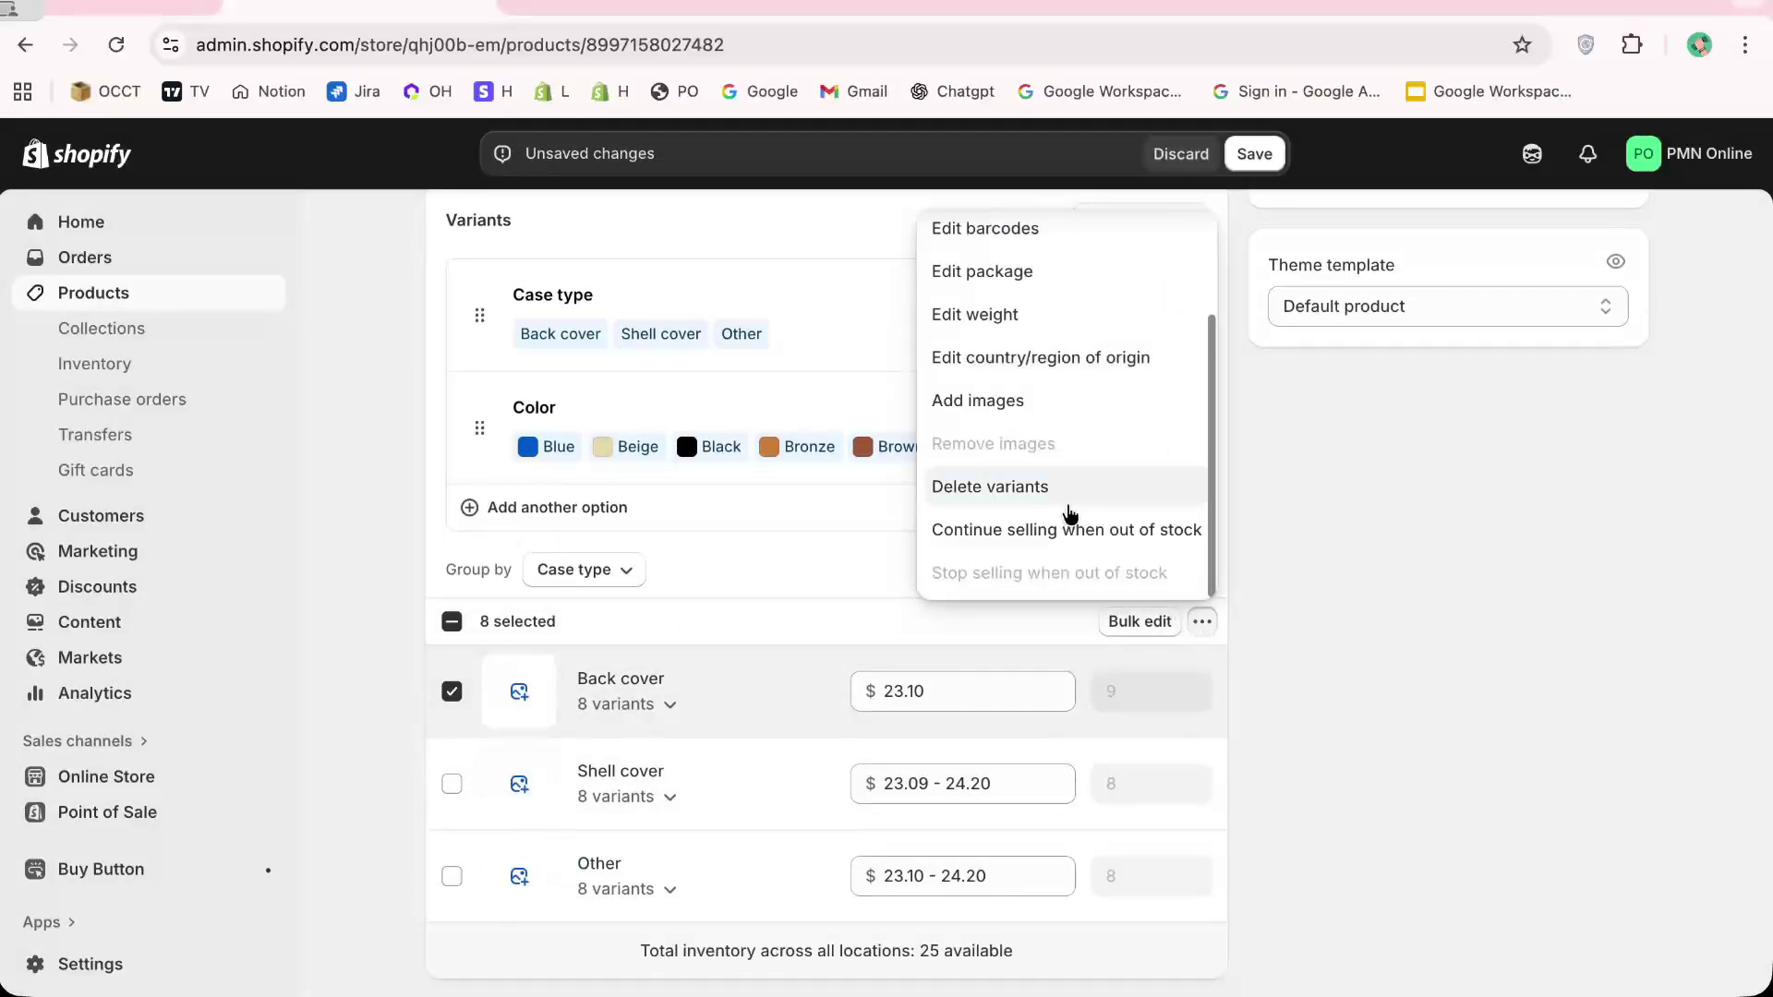
pyautogui.scroll(2, 1062, 539)
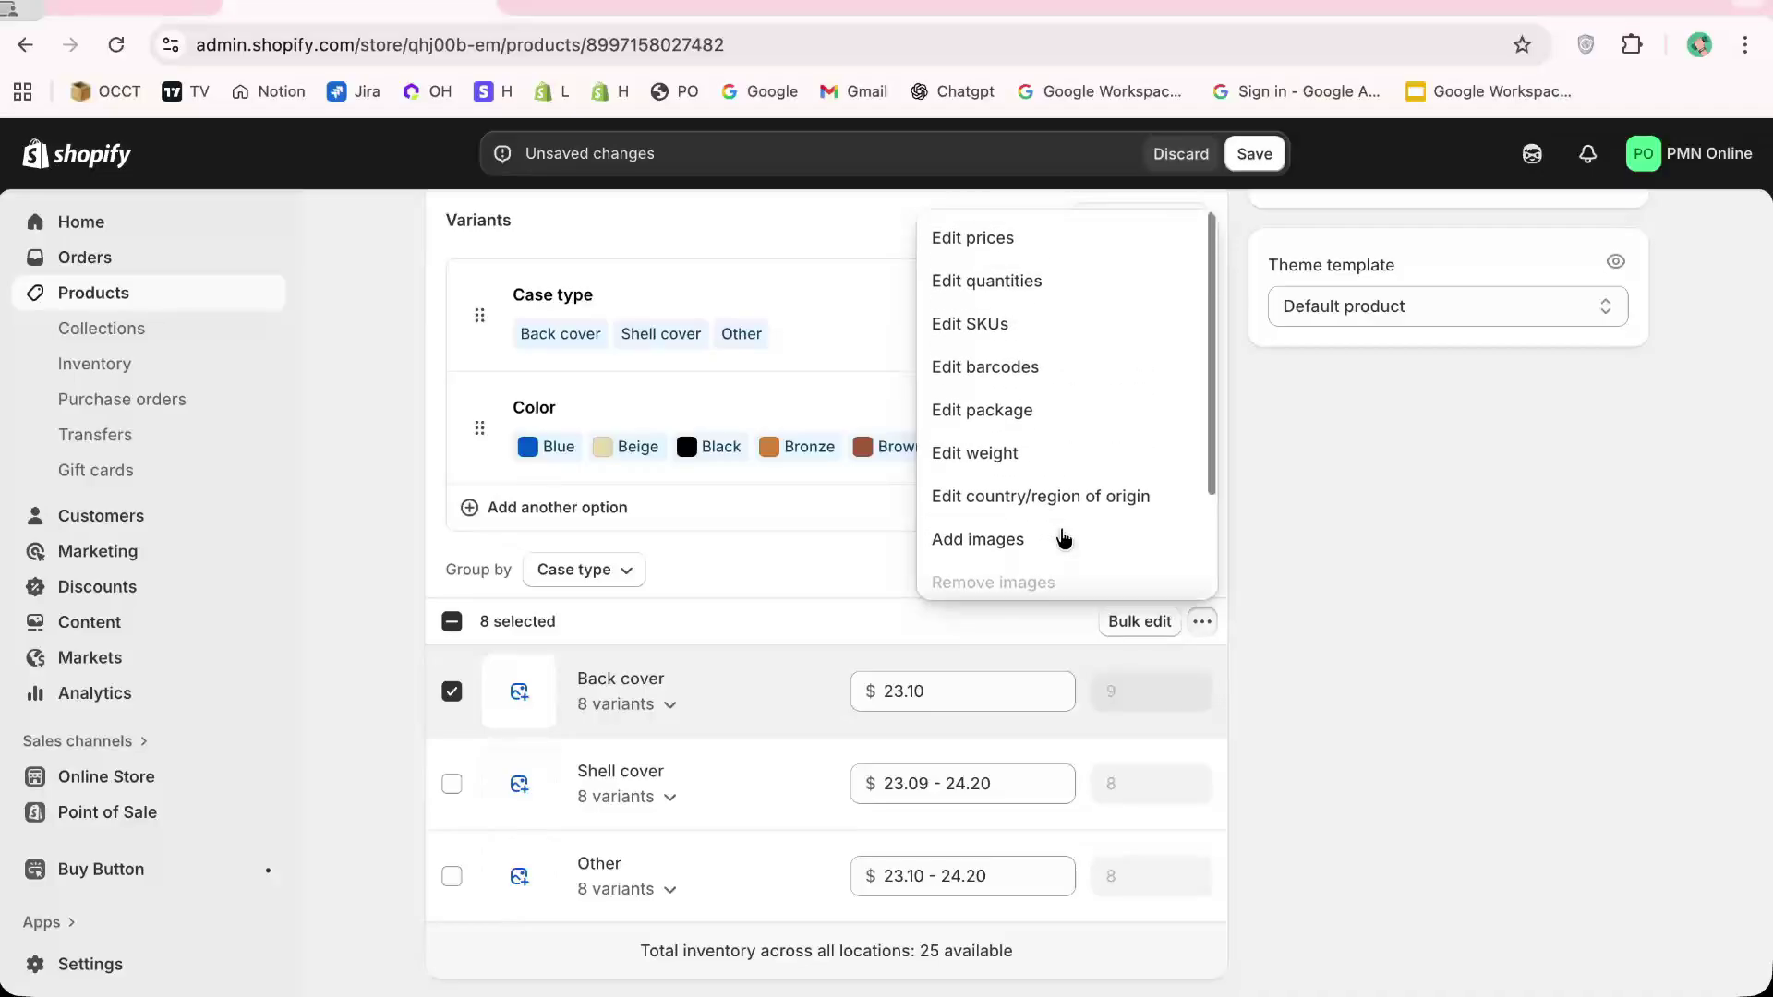
pyautogui.scroll(-2, 1073, 416)
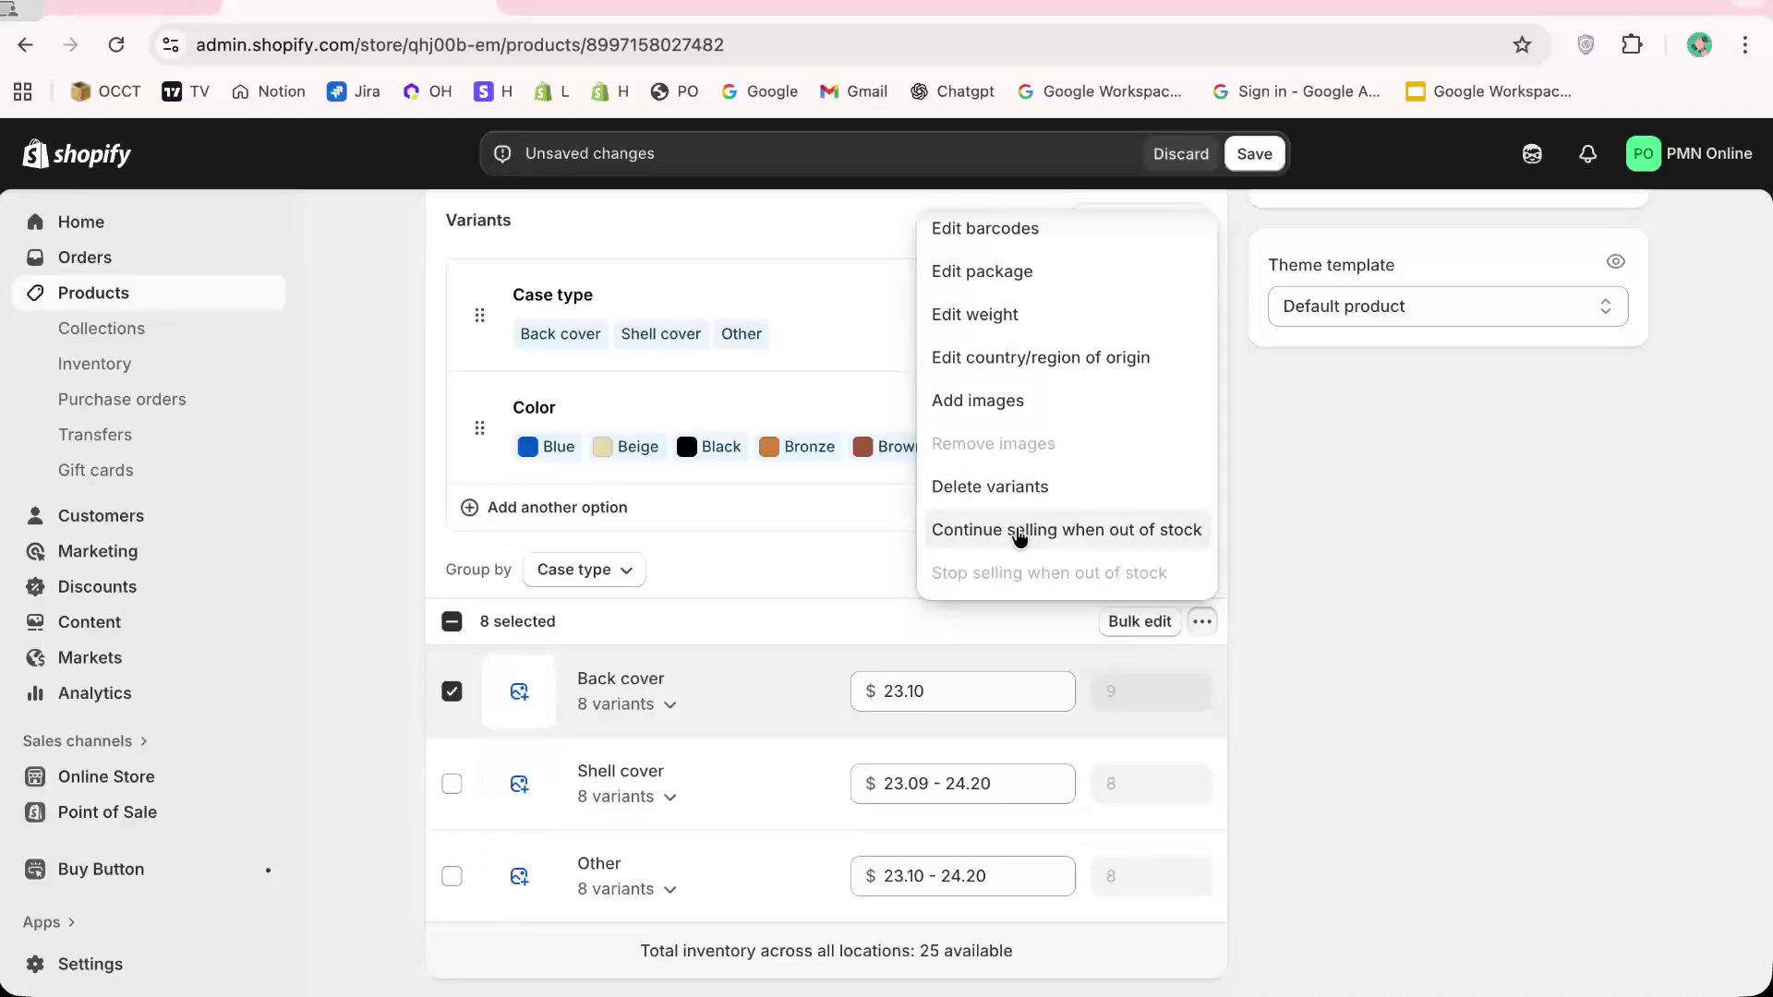
pyautogui.scroll(5, 1020, 530)
pyautogui.scroll(-5, 1056, 557)
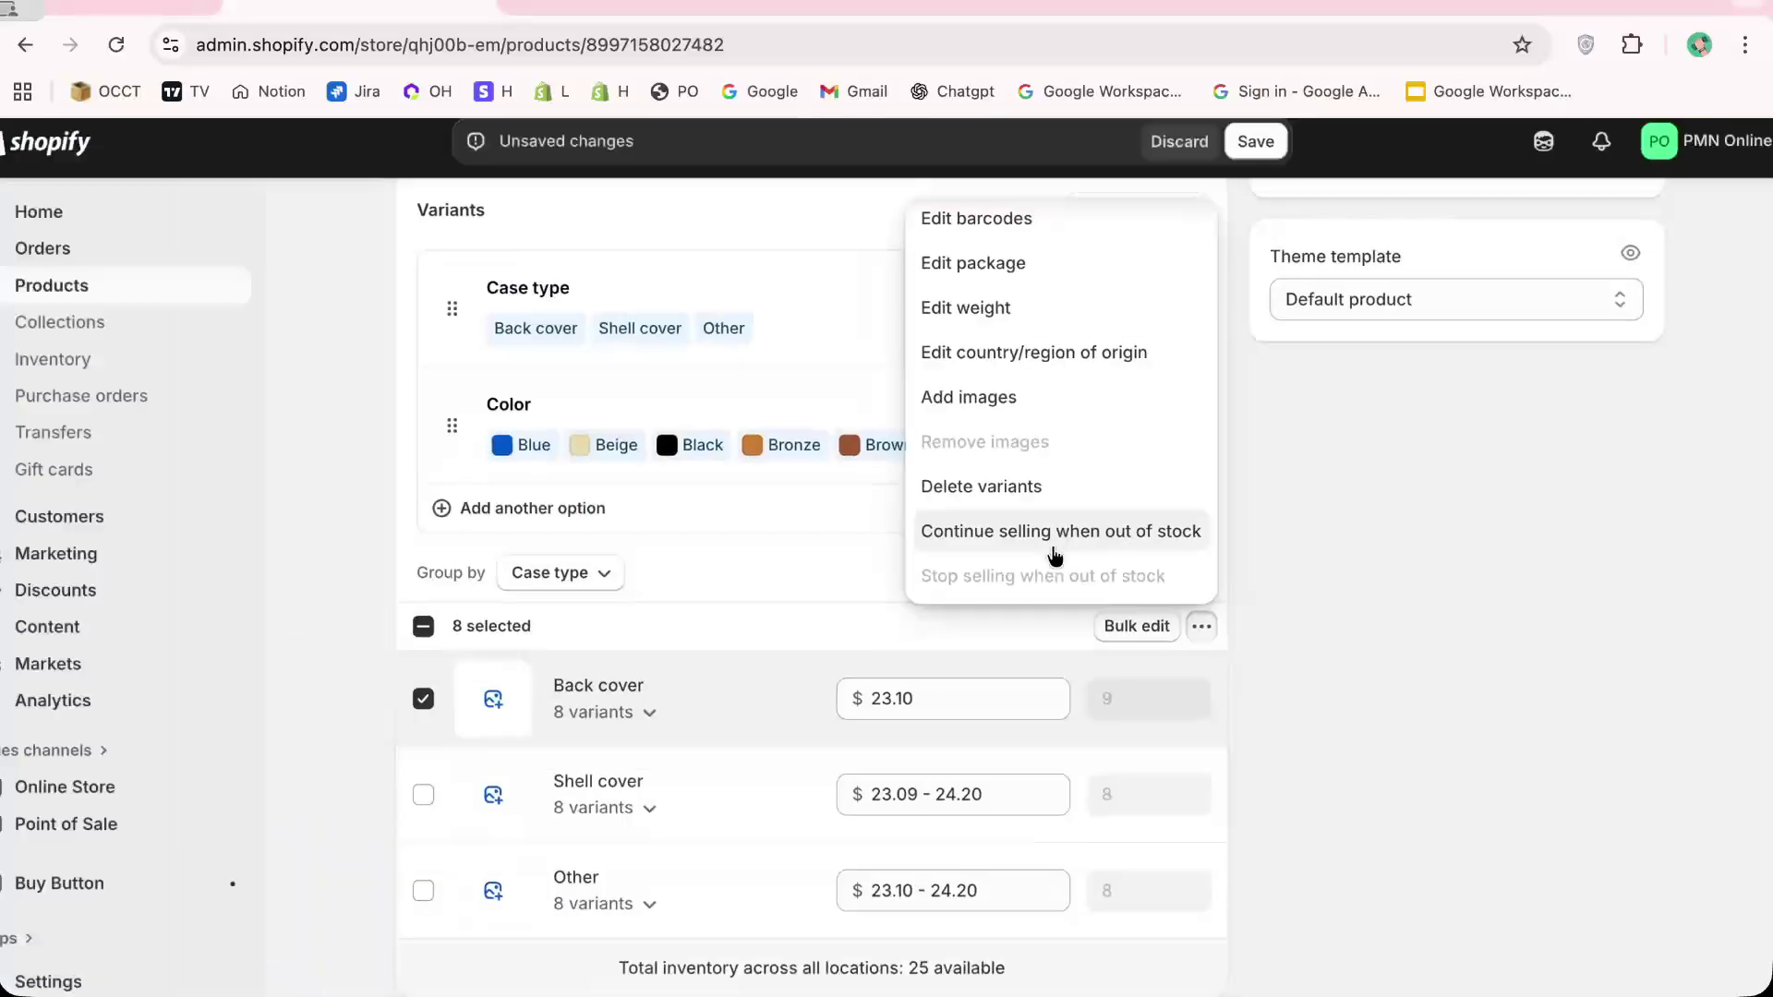
pyautogui.click(1092, 536)
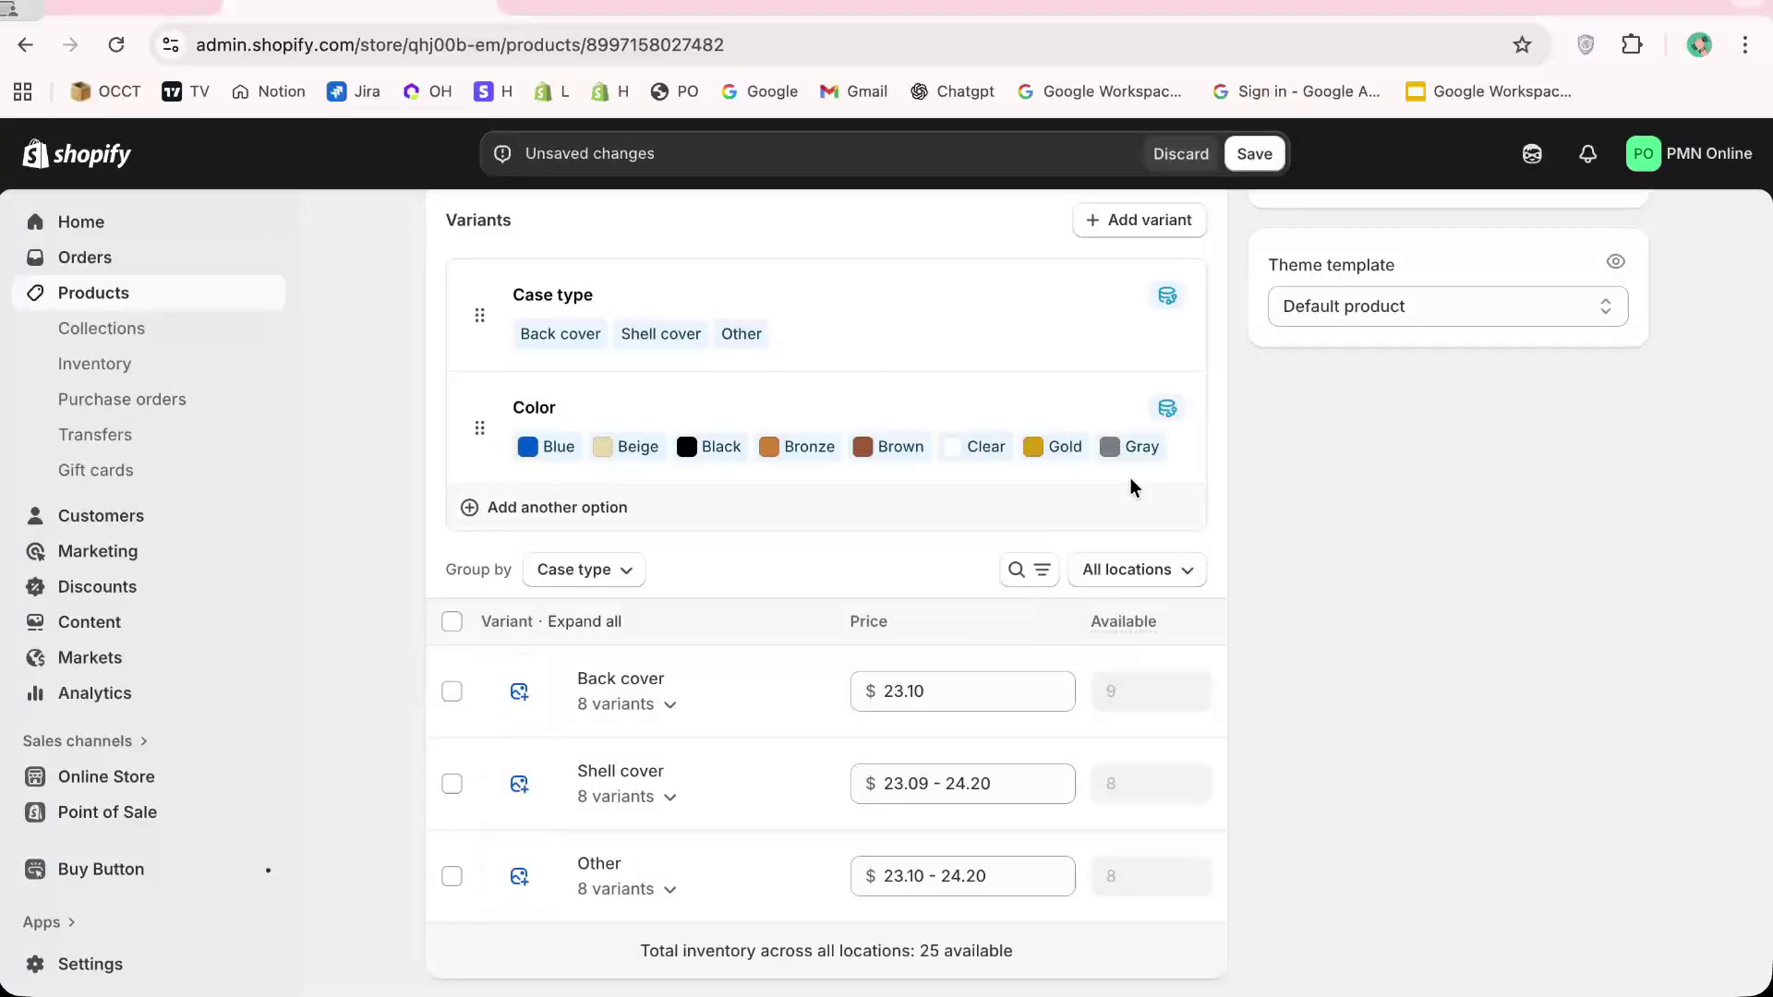
pyautogui.click(1256, 155)
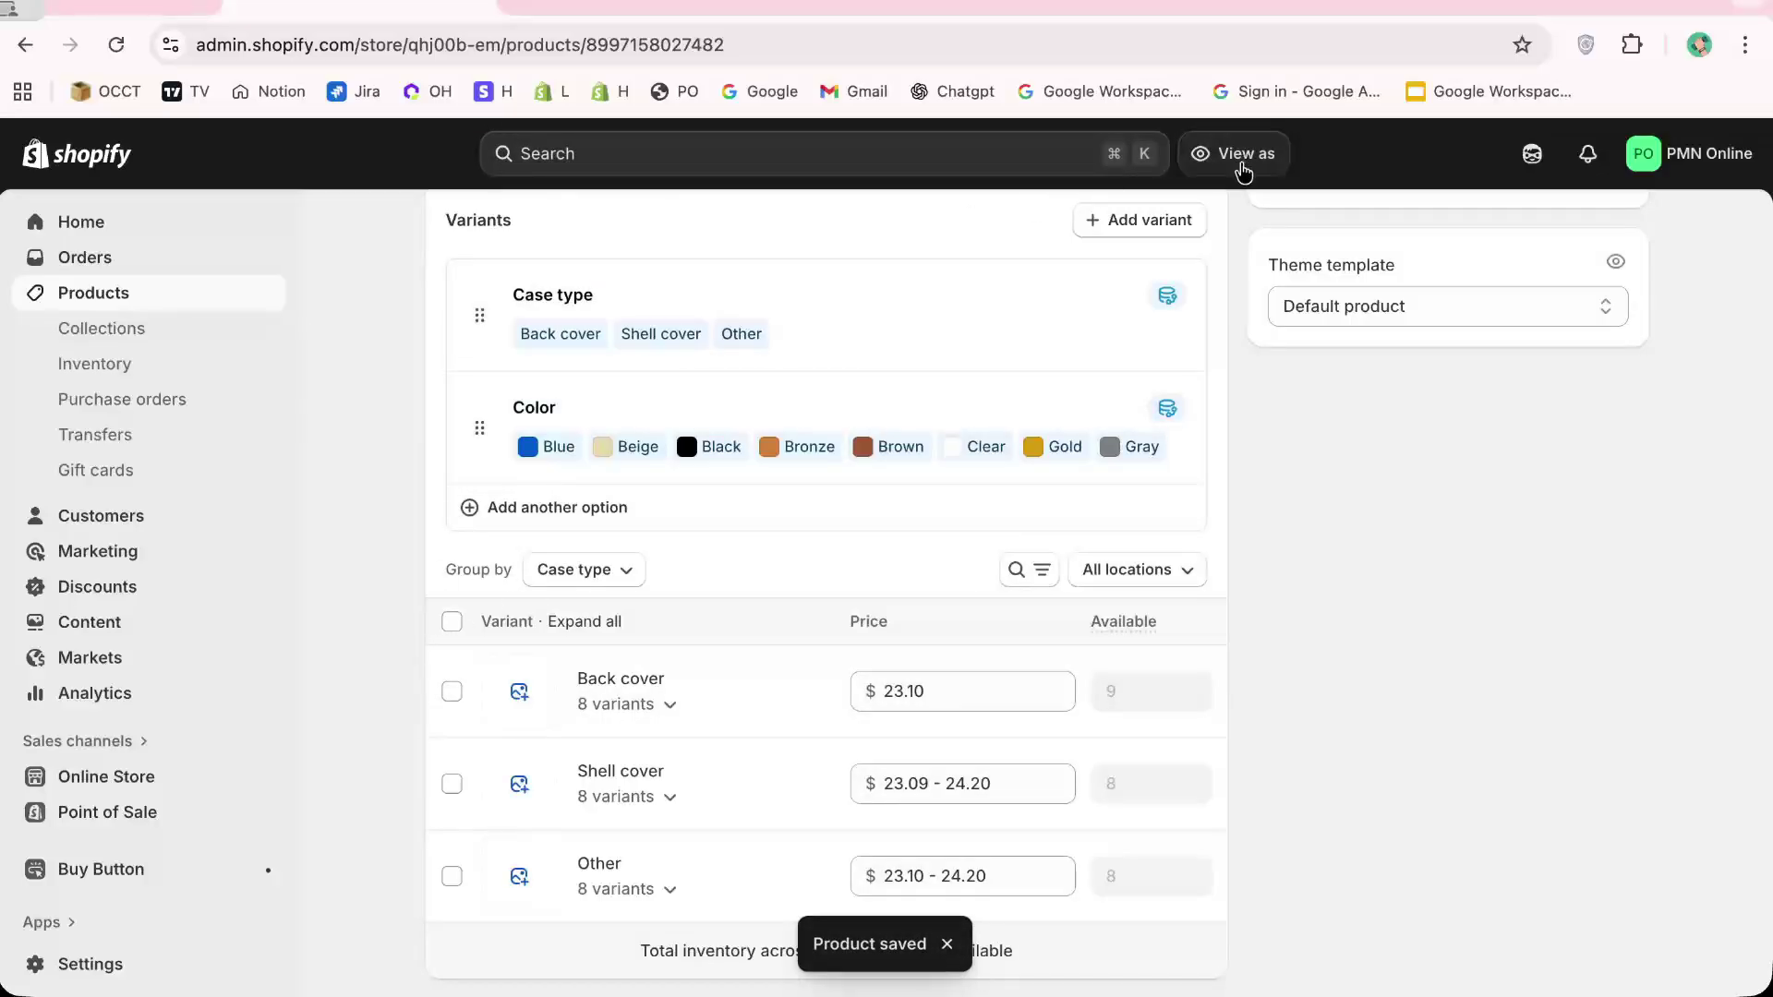
# Return to the guide's Method 2 slide and read the points on updating variant stock and assigning the inventory location
pyautogui.hotkey('ctrl', 'Tab')
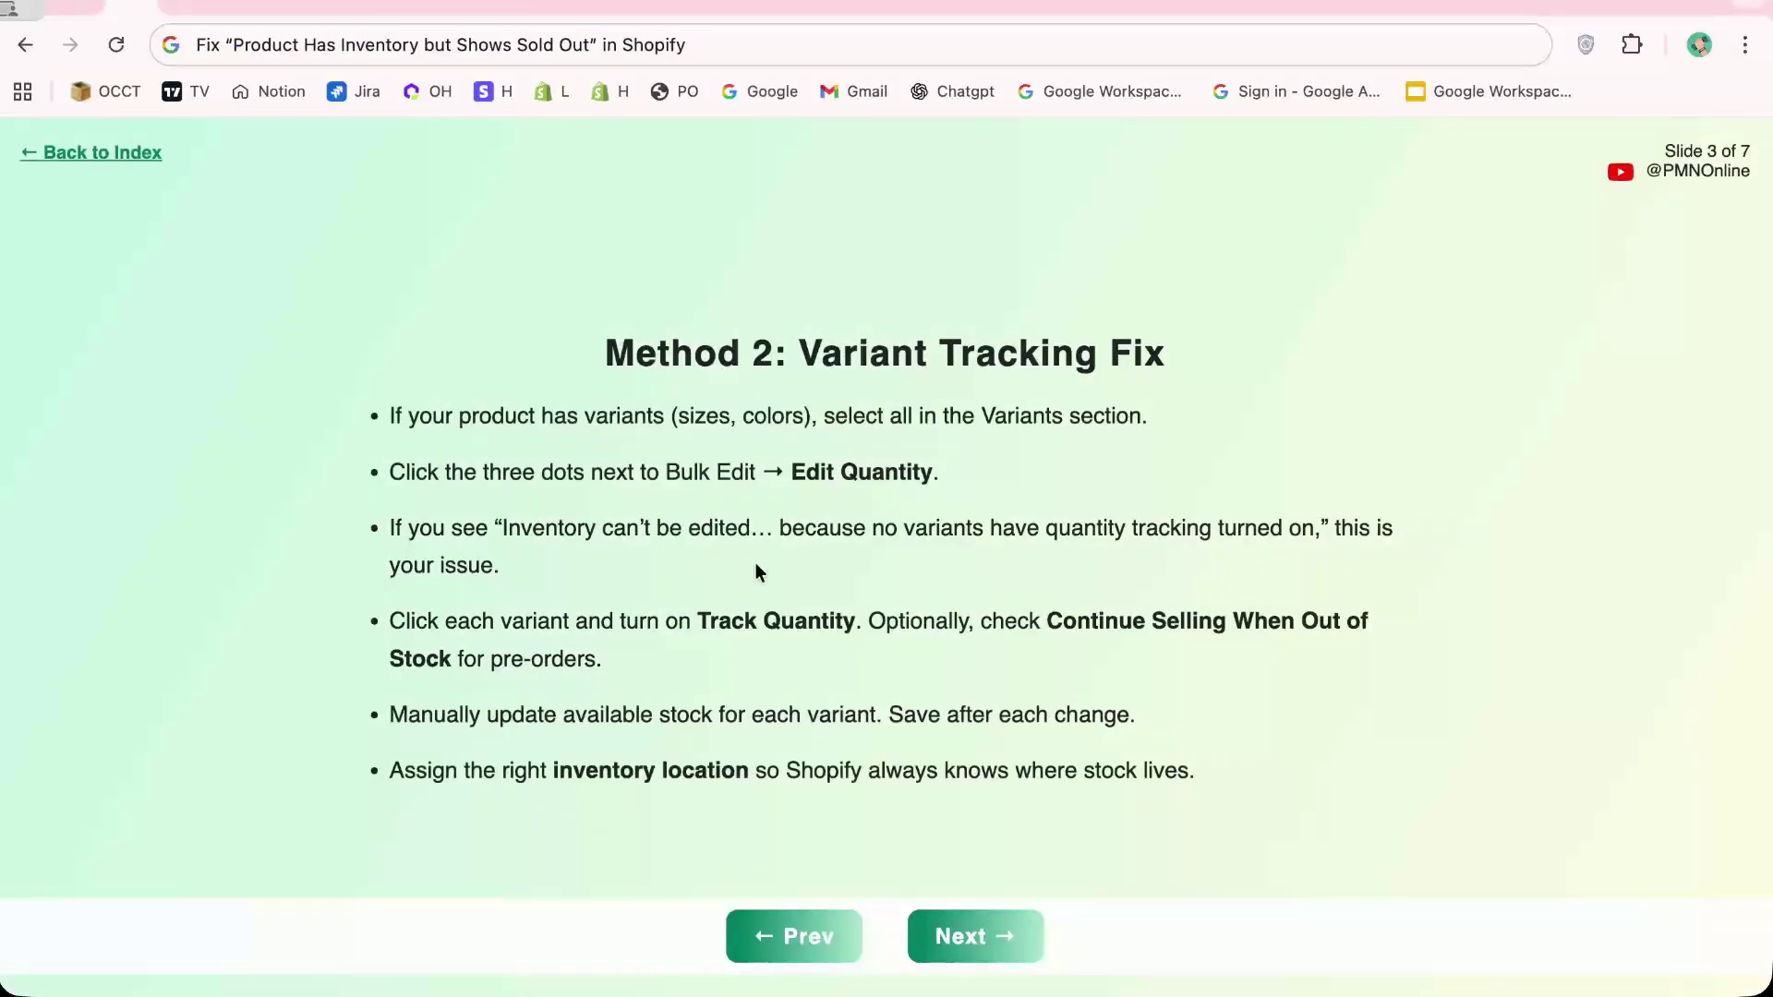
pyautogui.tripleClick(763, 647)
pyautogui.click(746, 719)
pyautogui.tripleClick(747, 718)
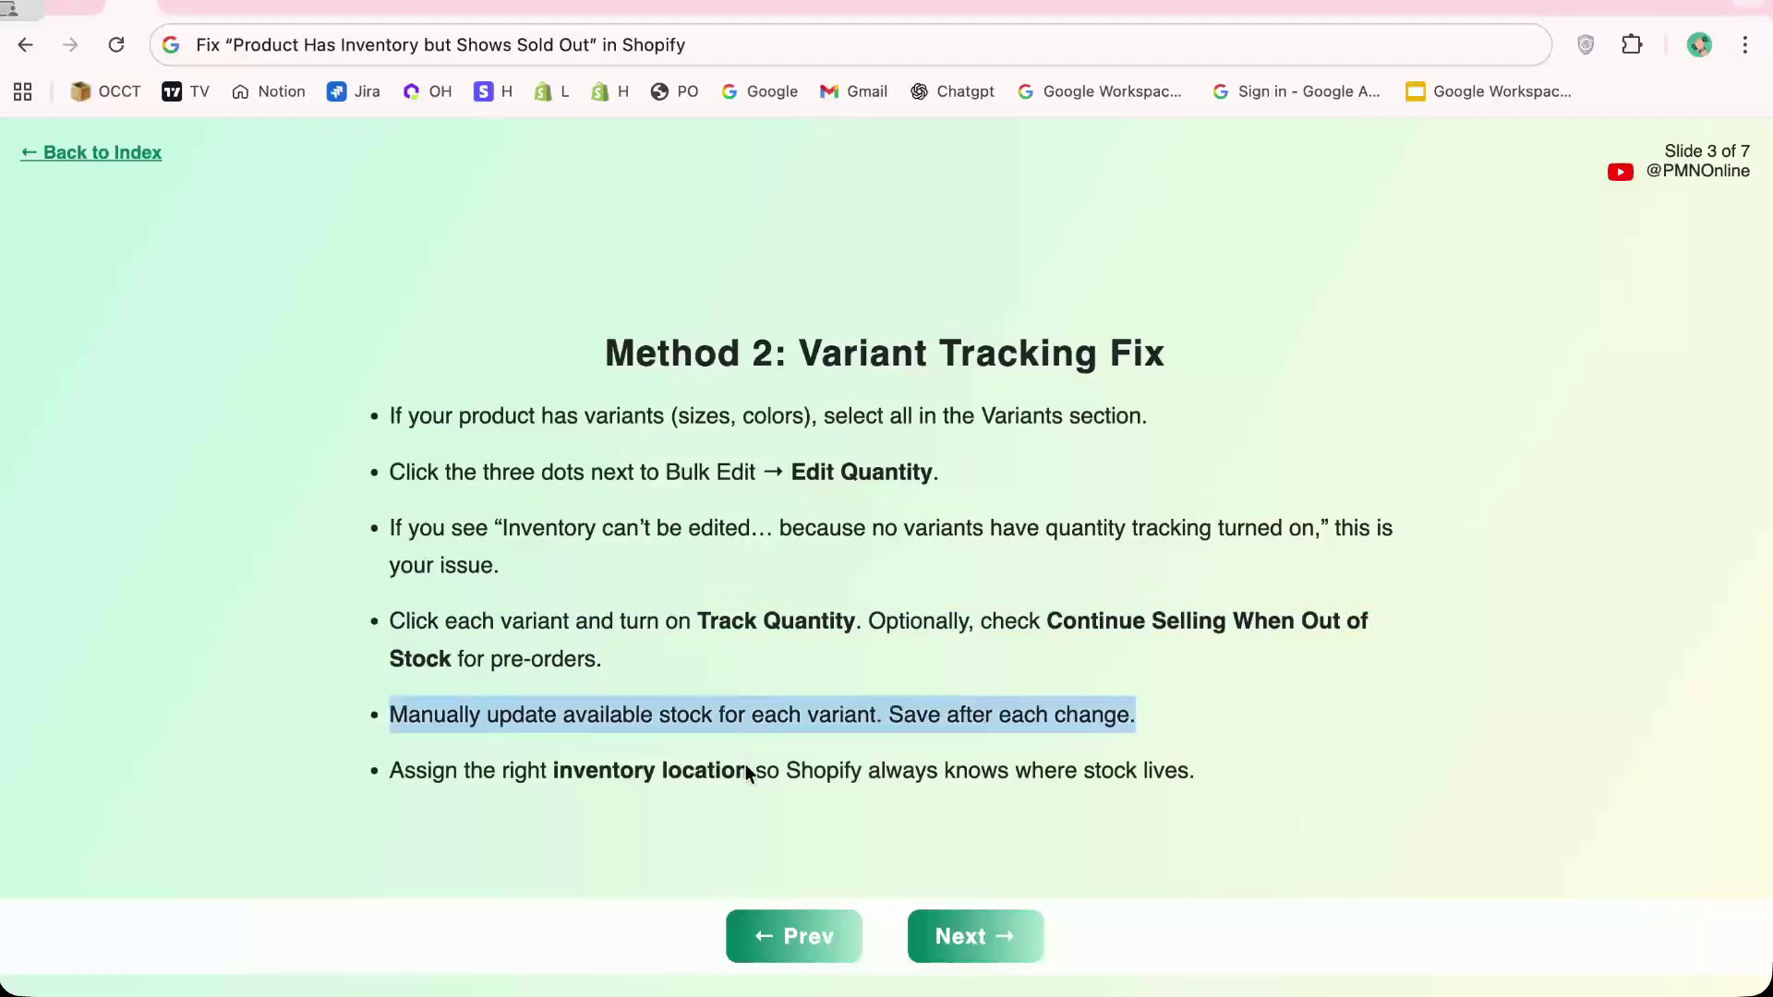
pyautogui.click(771, 762)
# Back in the ProD iPhone 16 Case product, allow the Shell cover variants to continue selling when out of stock and save
pyautogui.hotkey('ctrl', 'Tab')
pyautogui.hotkey('ctrl', 'Tab')
pyautogui.hotkey('ctrl', 'Tab')
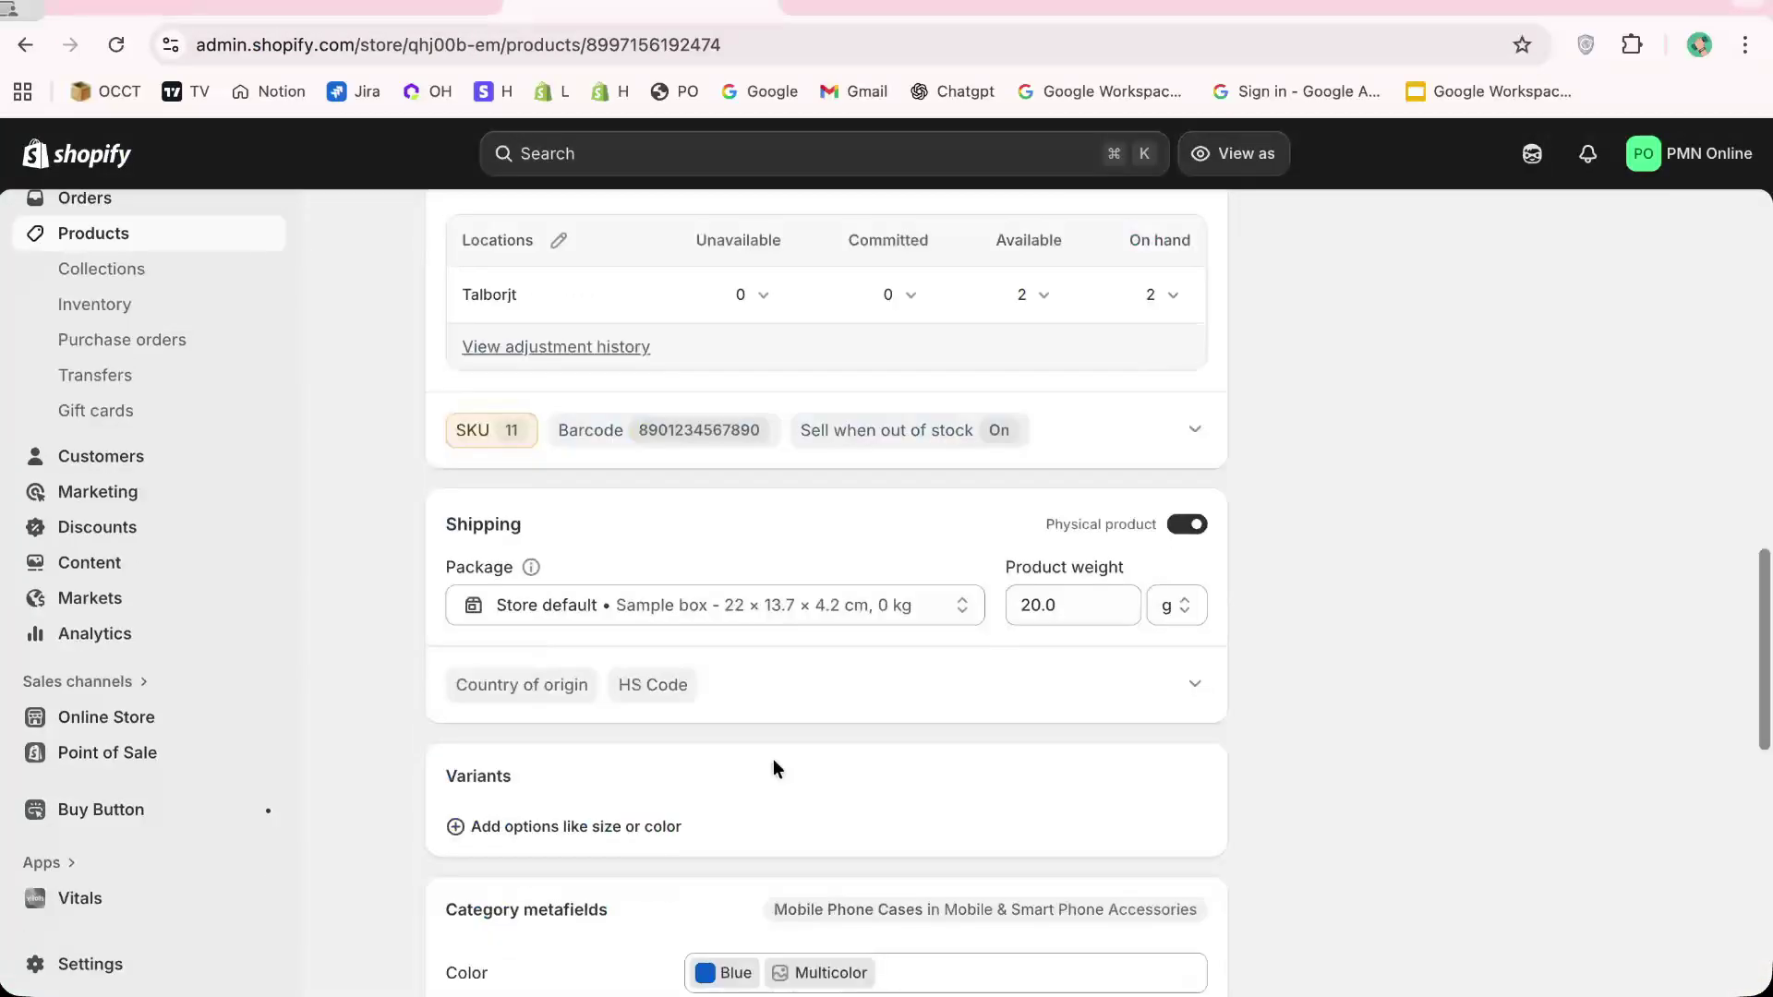
pyautogui.hotkey('ctrl', 'shift', 'Tab')
pyautogui.scroll(-1, 536, 724)
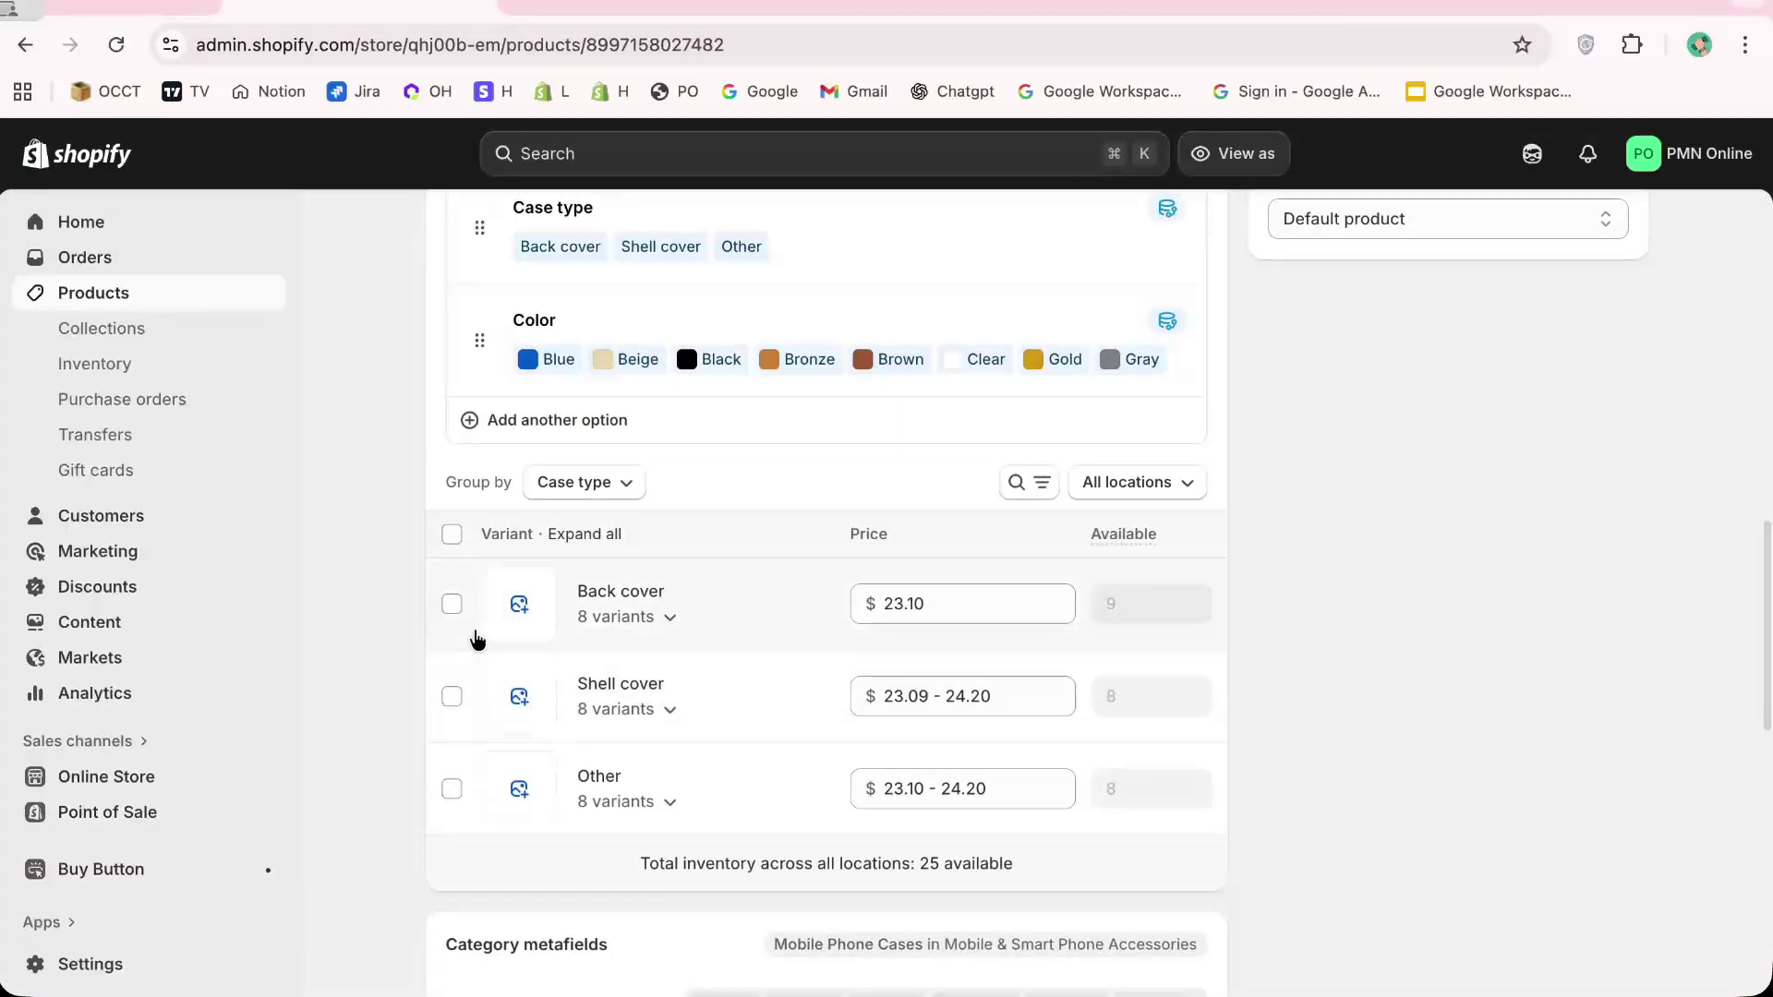
pyautogui.scroll(-2, 474, 637)
pyautogui.click(452, 579)
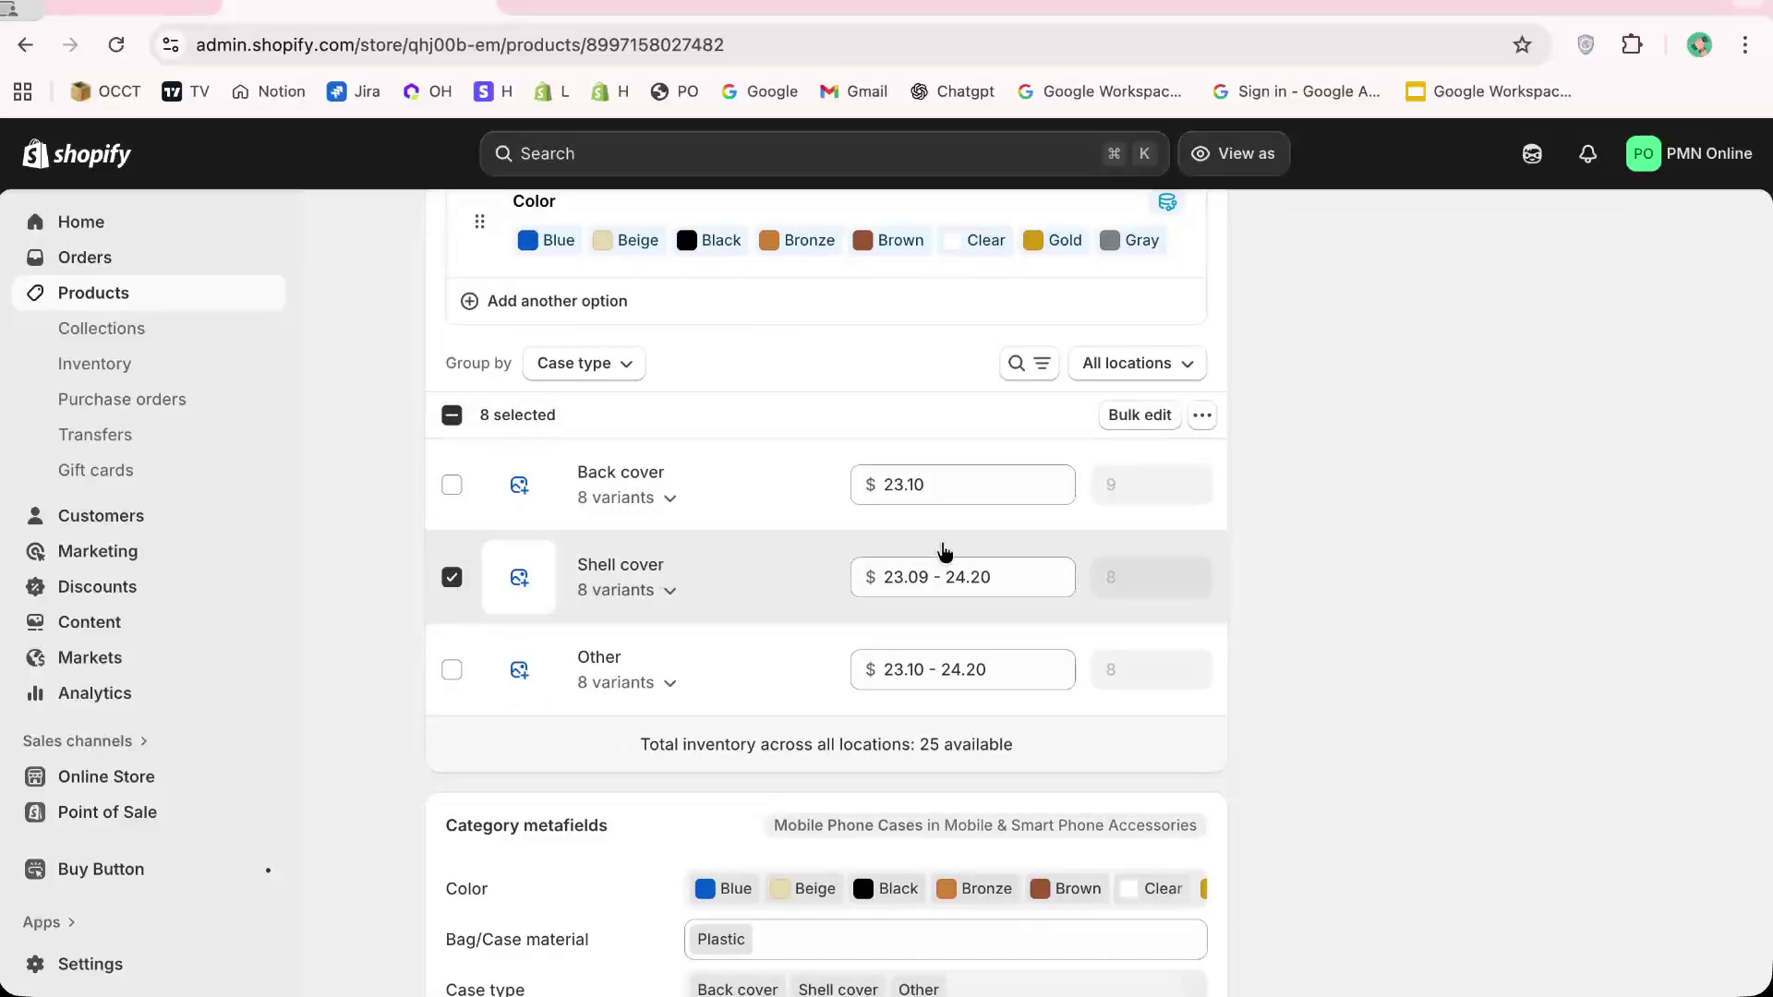
pyautogui.click(1203, 415)
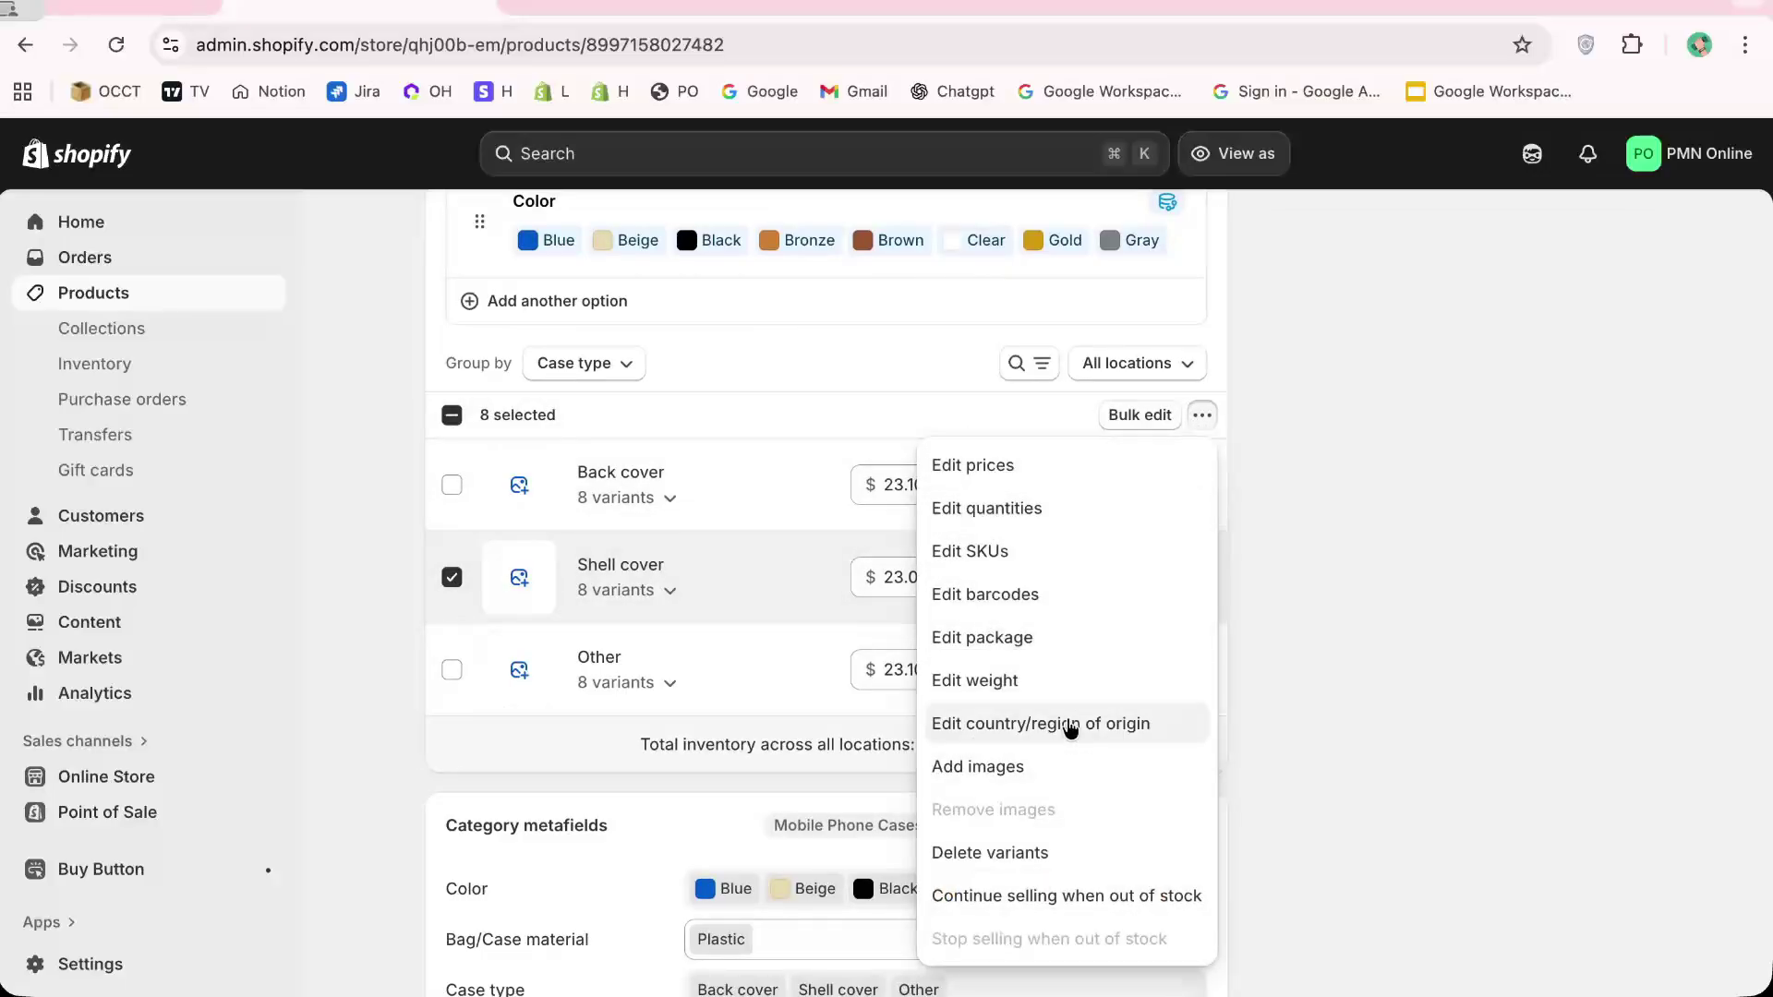
pyautogui.click(1063, 903)
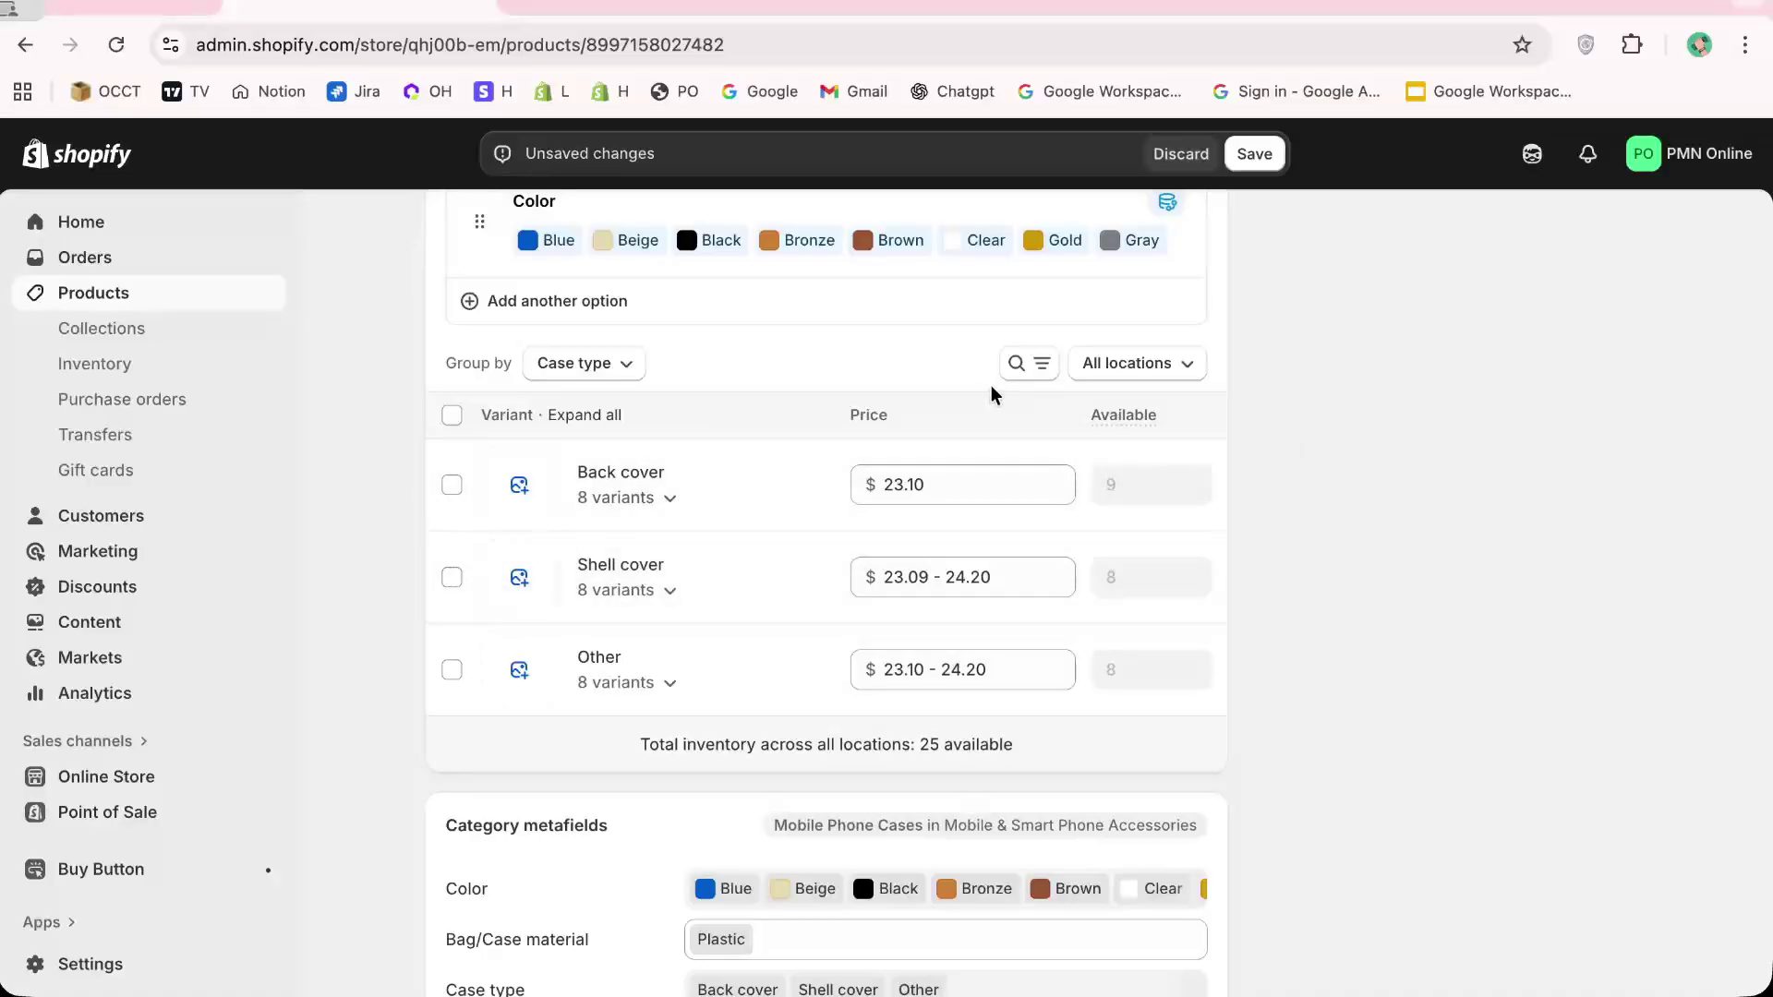
pyautogui.click(1255, 153)
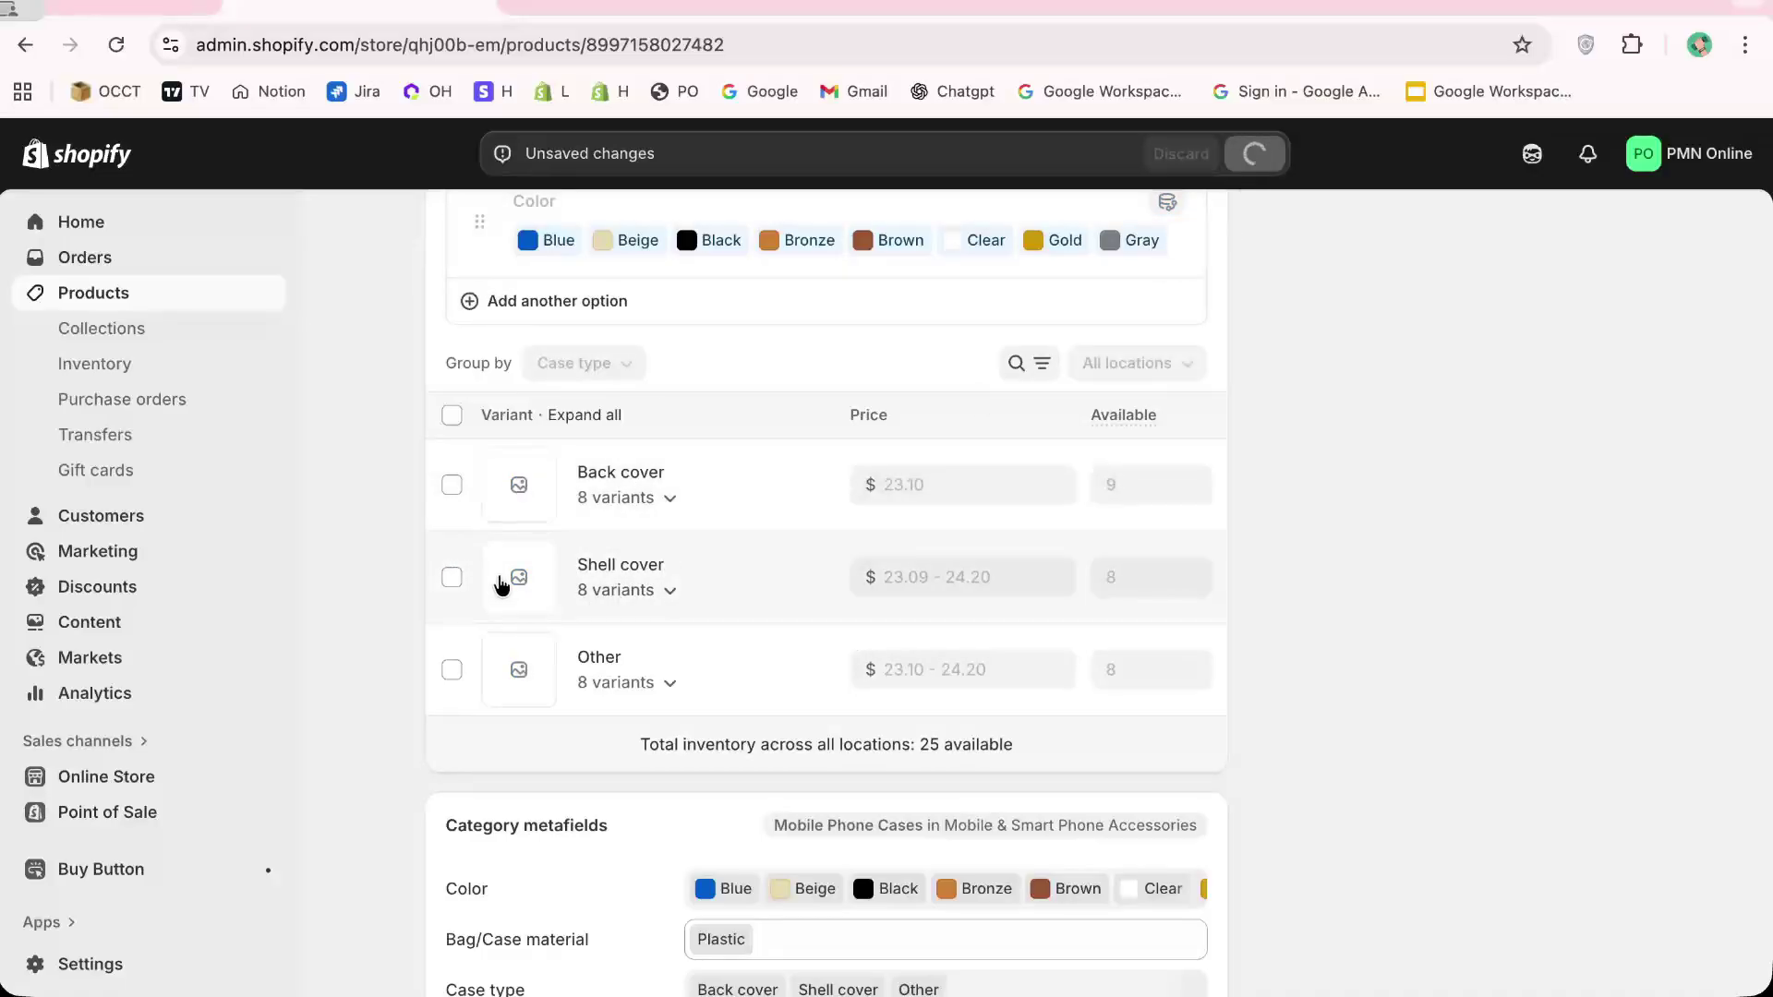
# Look through the saved product's remaining sections and compare its variants with the other open case product's Inventory section
pyautogui.scroll(-10, 501, 582)
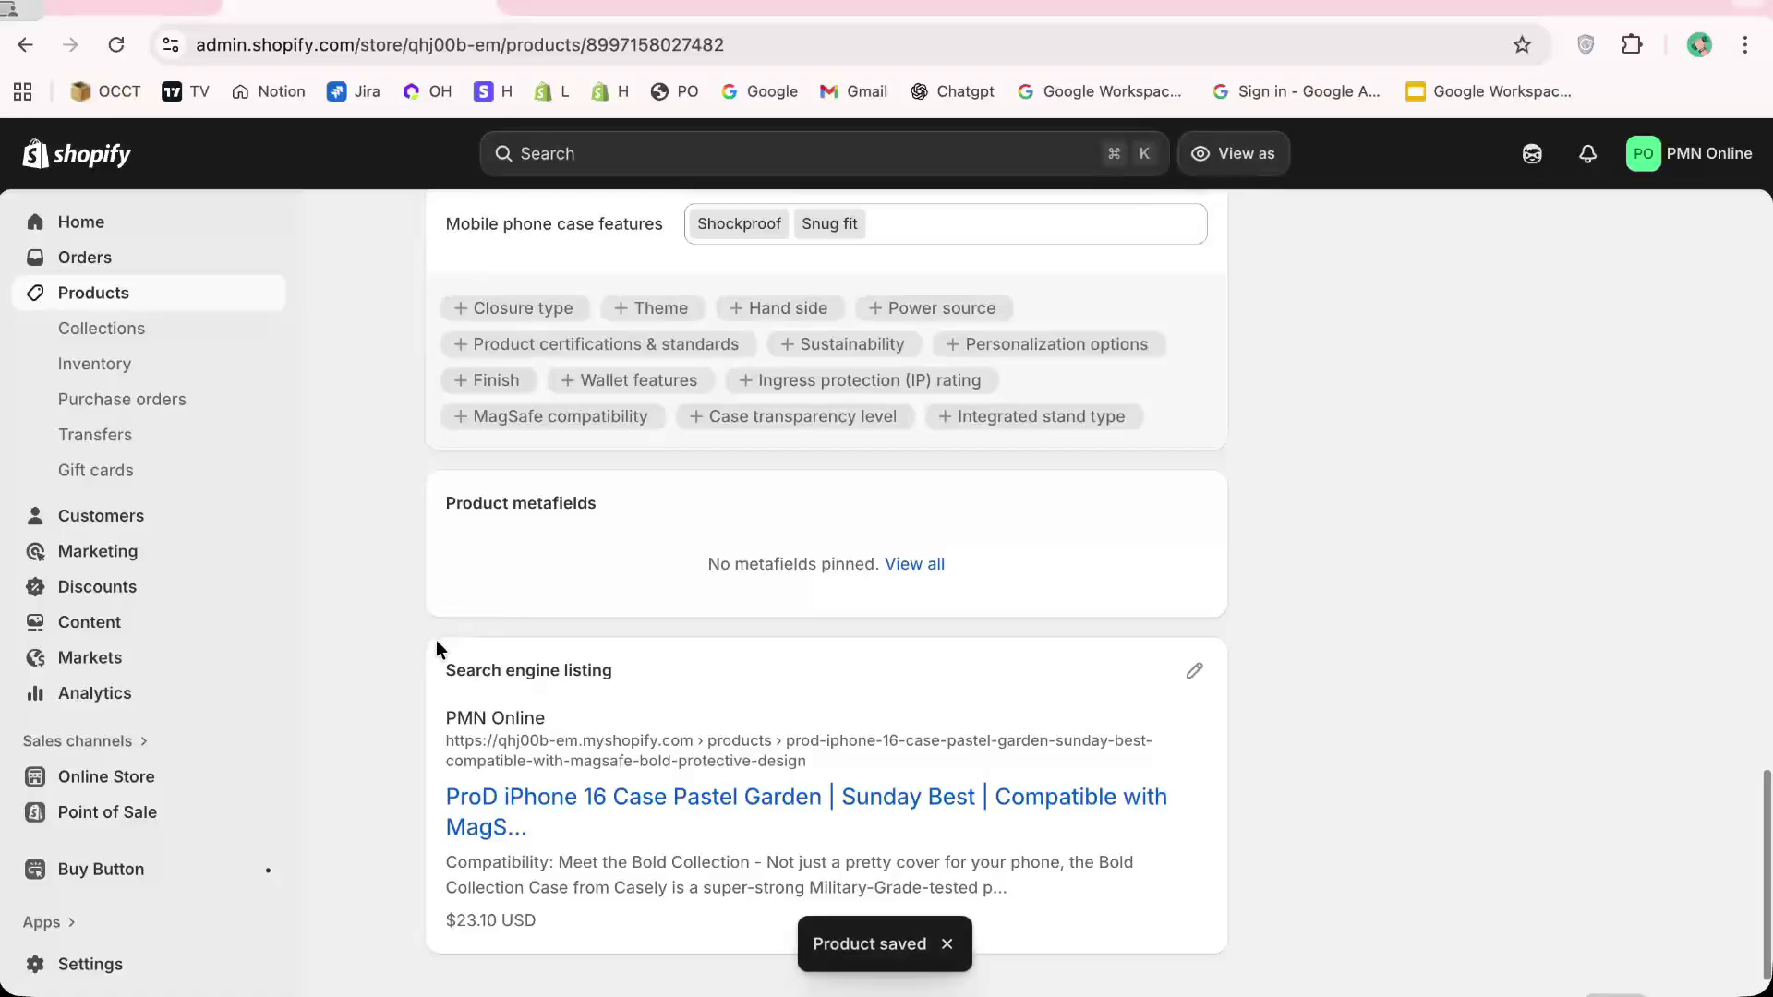
pyautogui.scroll(3, 382, 675)
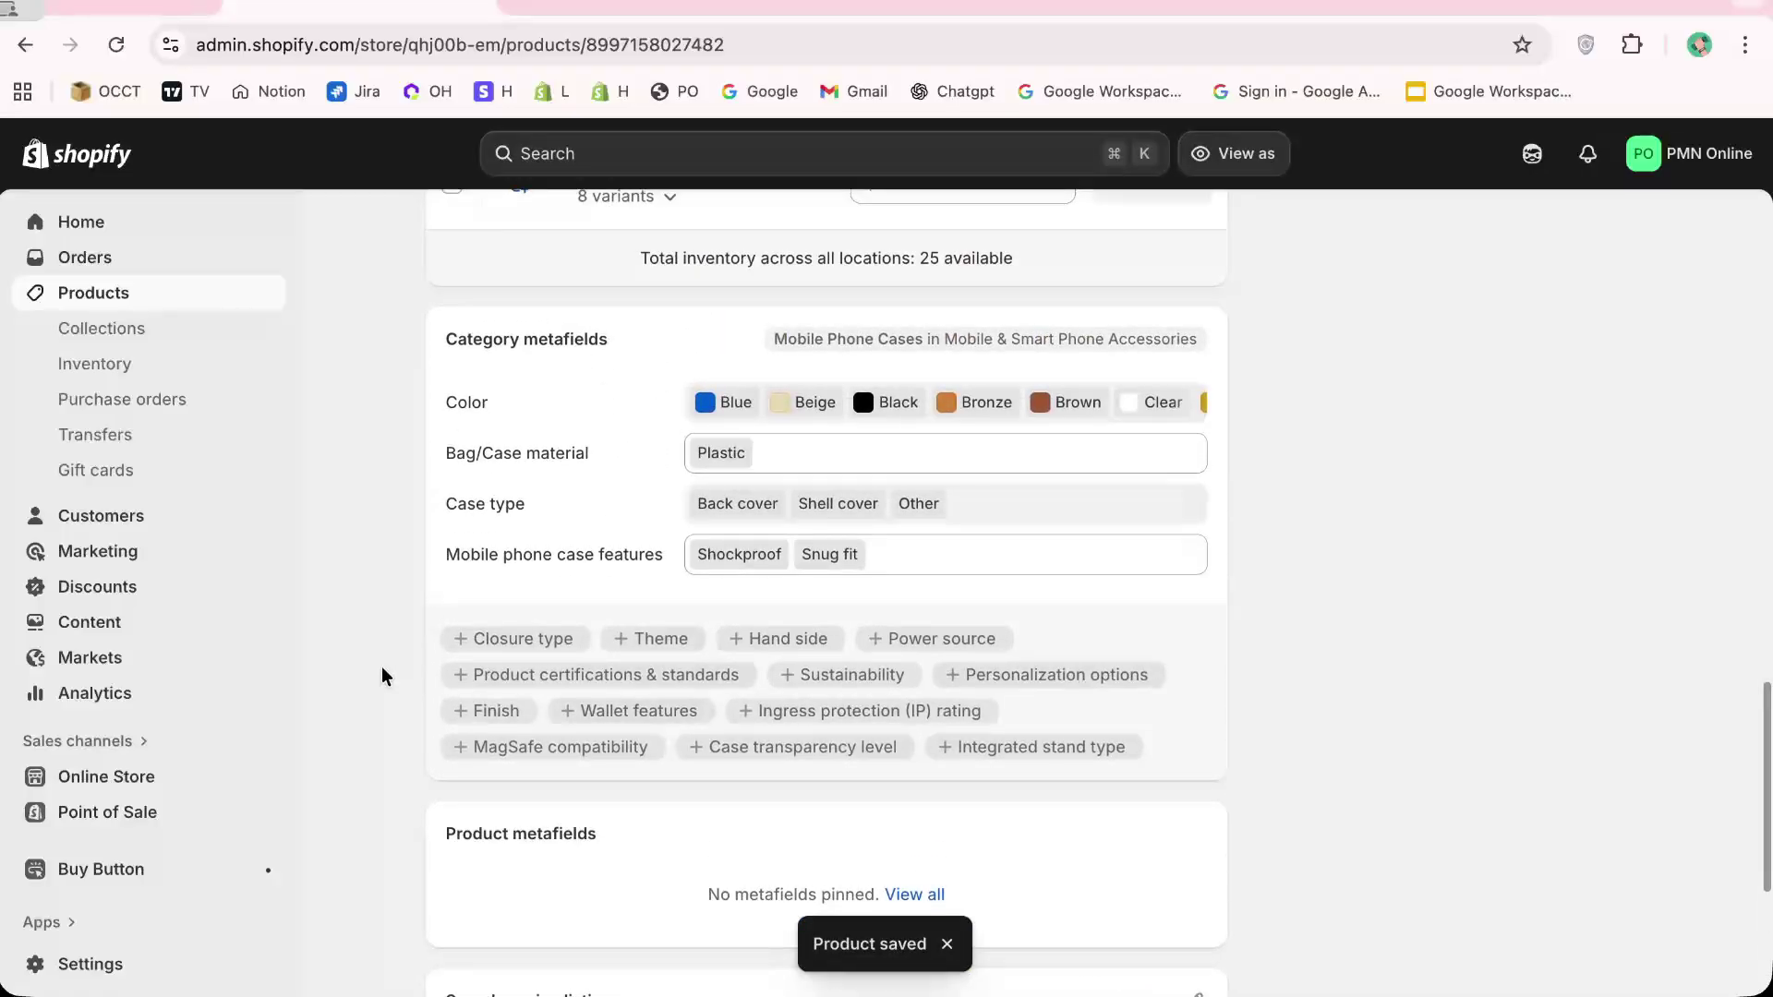
pyautogui.hotkey('ctrl', 'Tab')
pyautogui.hotkey('ctrl', 'shift', 'Tab')
pyautogui.scroll(6, 880, 504)
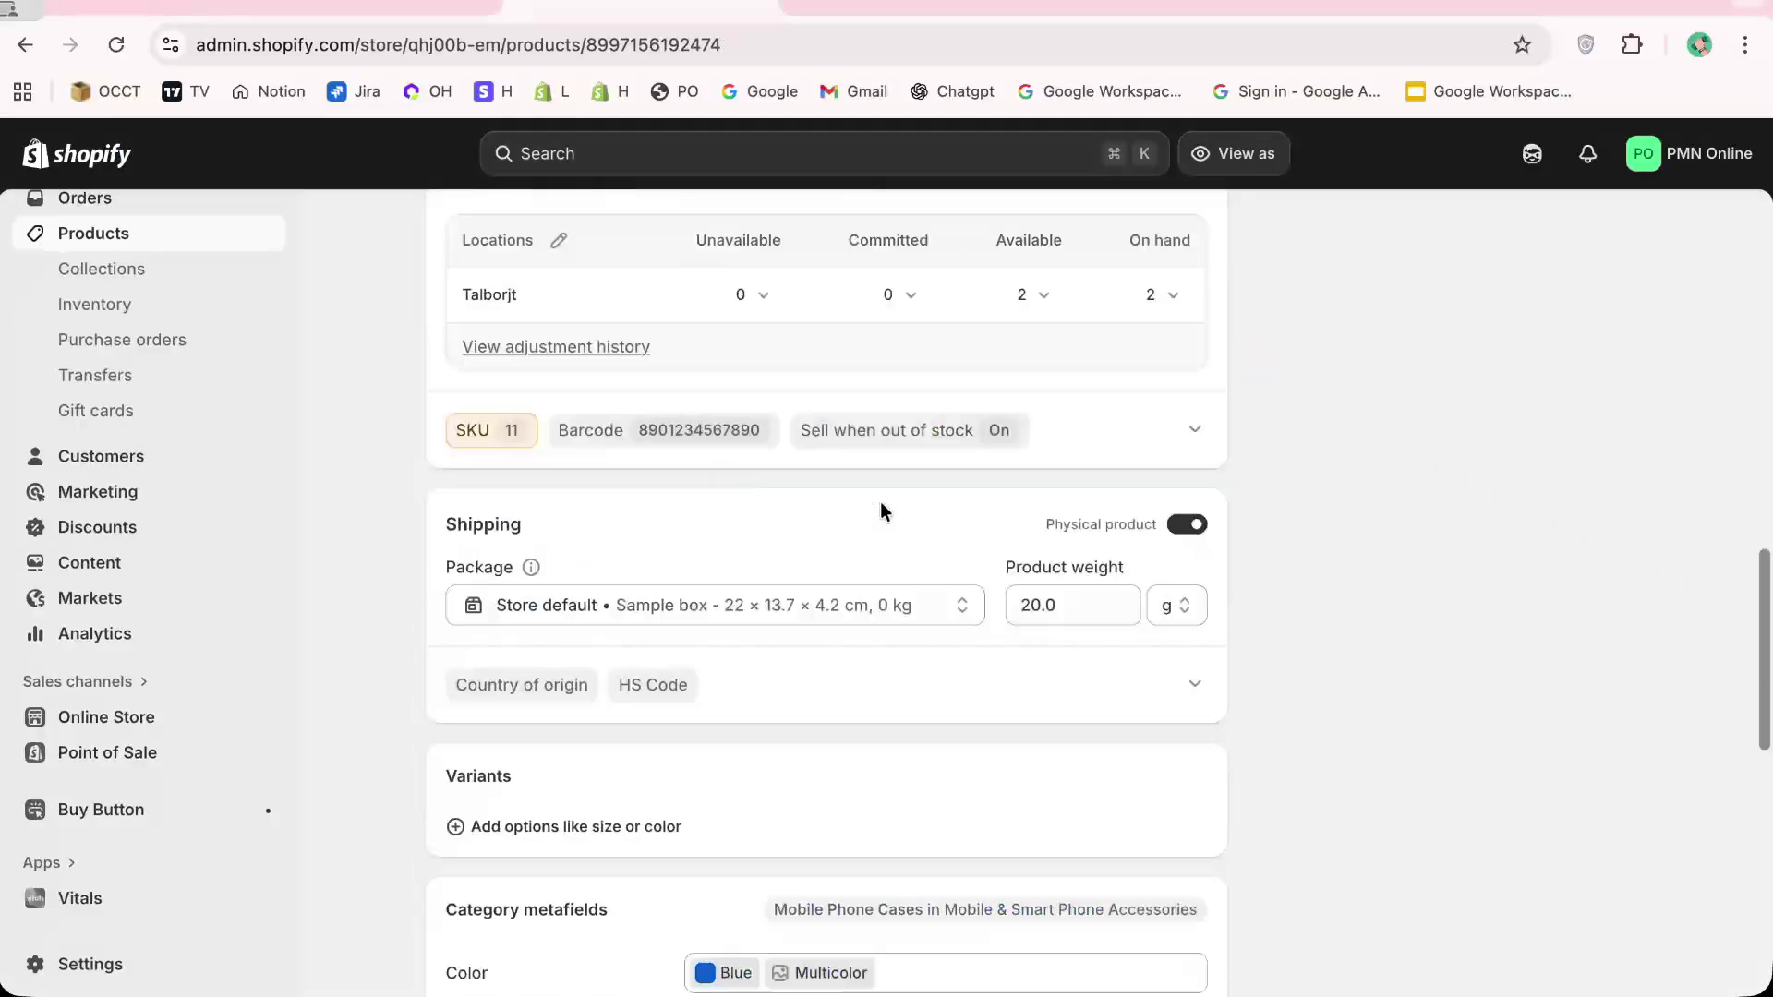
pyautogui.scroll(7, 675, 538)
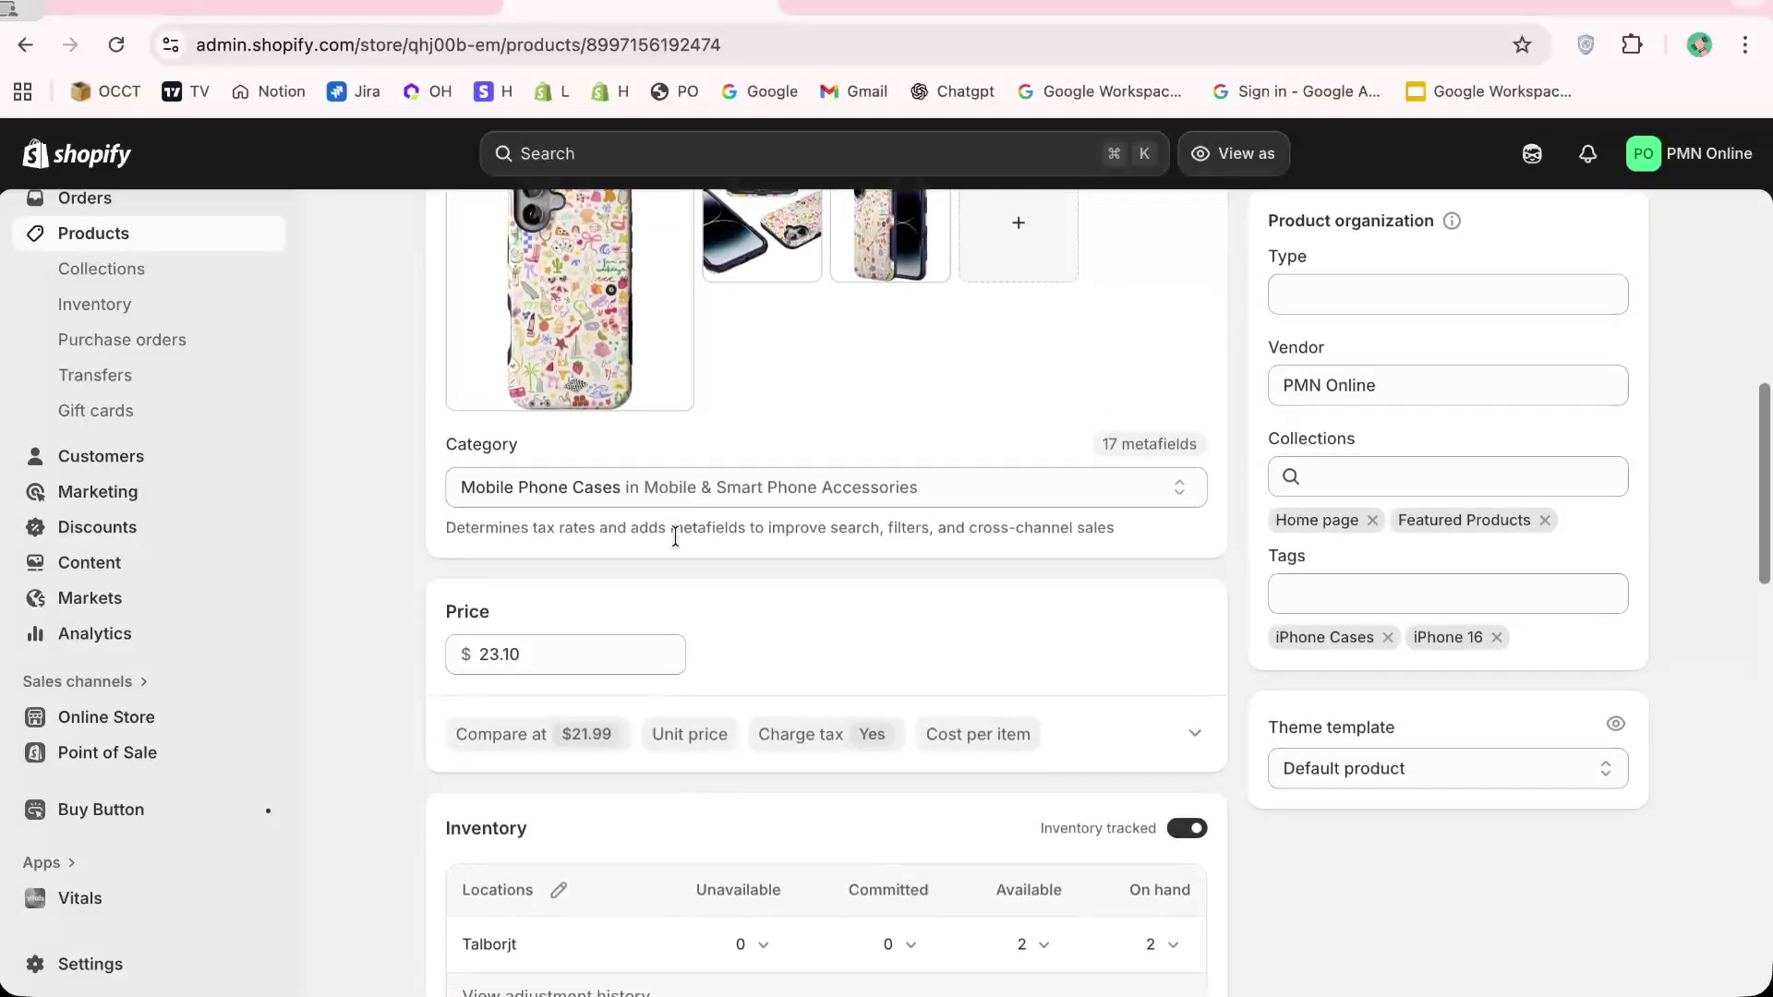
pyautogui.scroll(-3, 675, 538)
pyautogui.scroll(1, 649, 691)
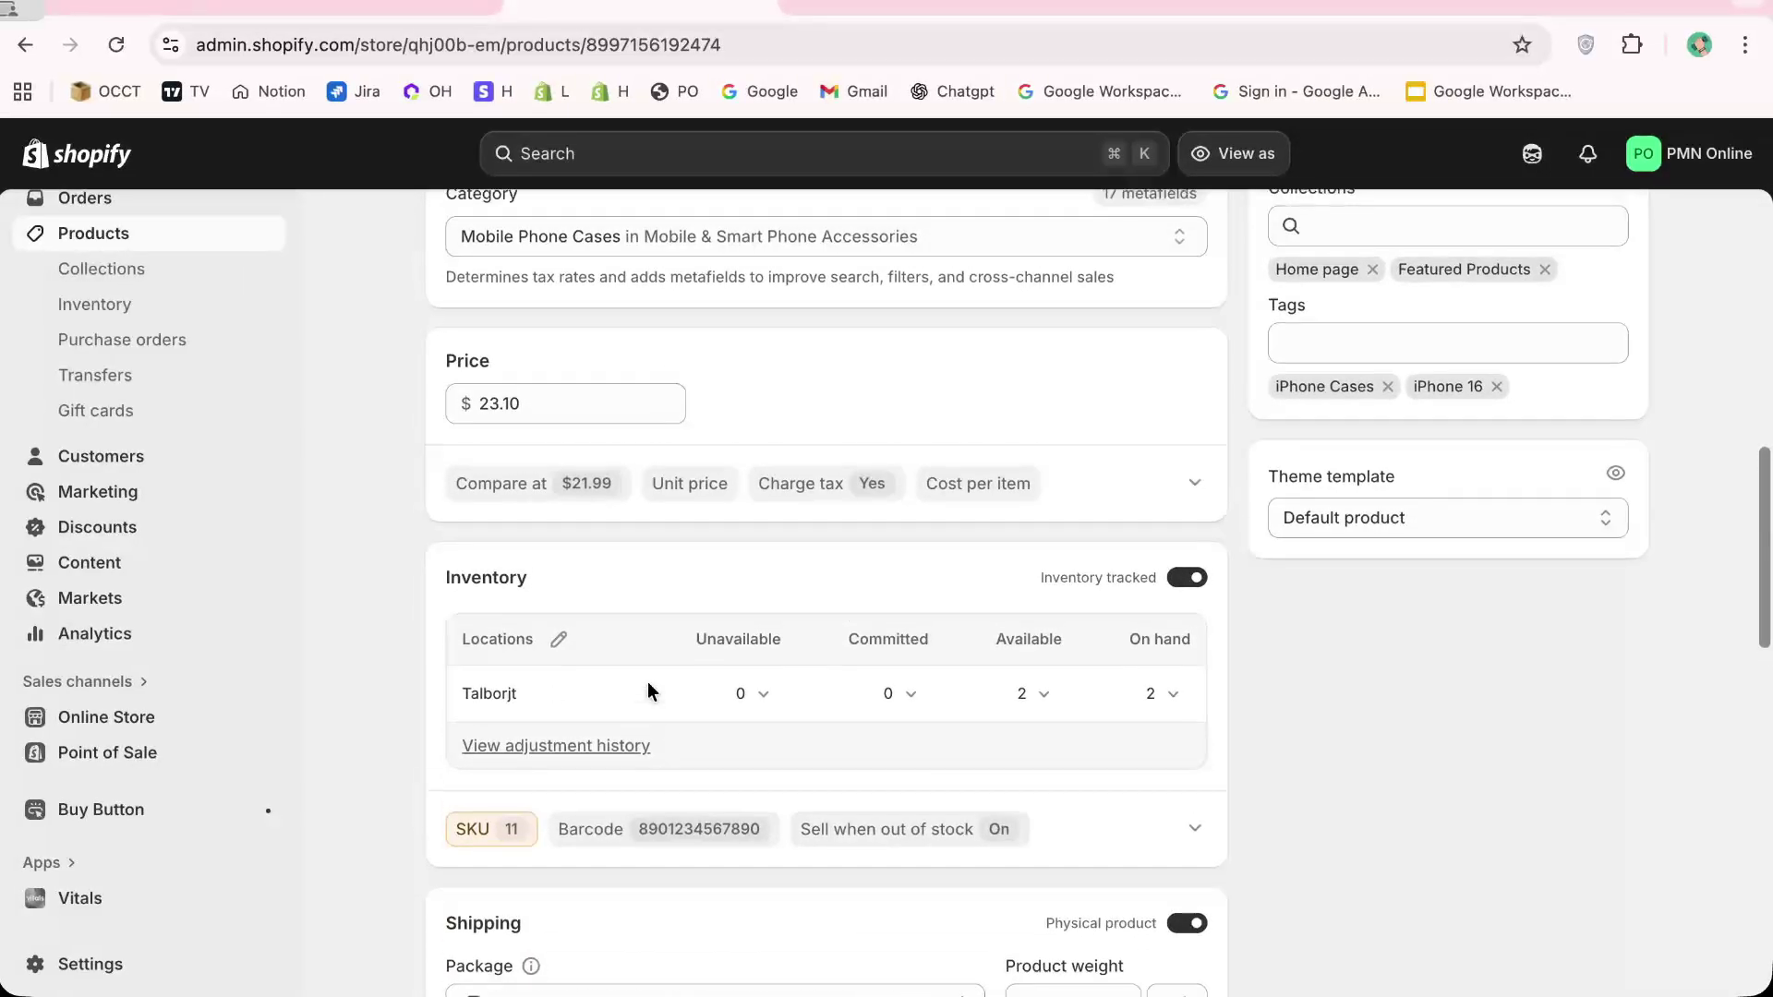
pyautogui.scroll(10, 647, 682)
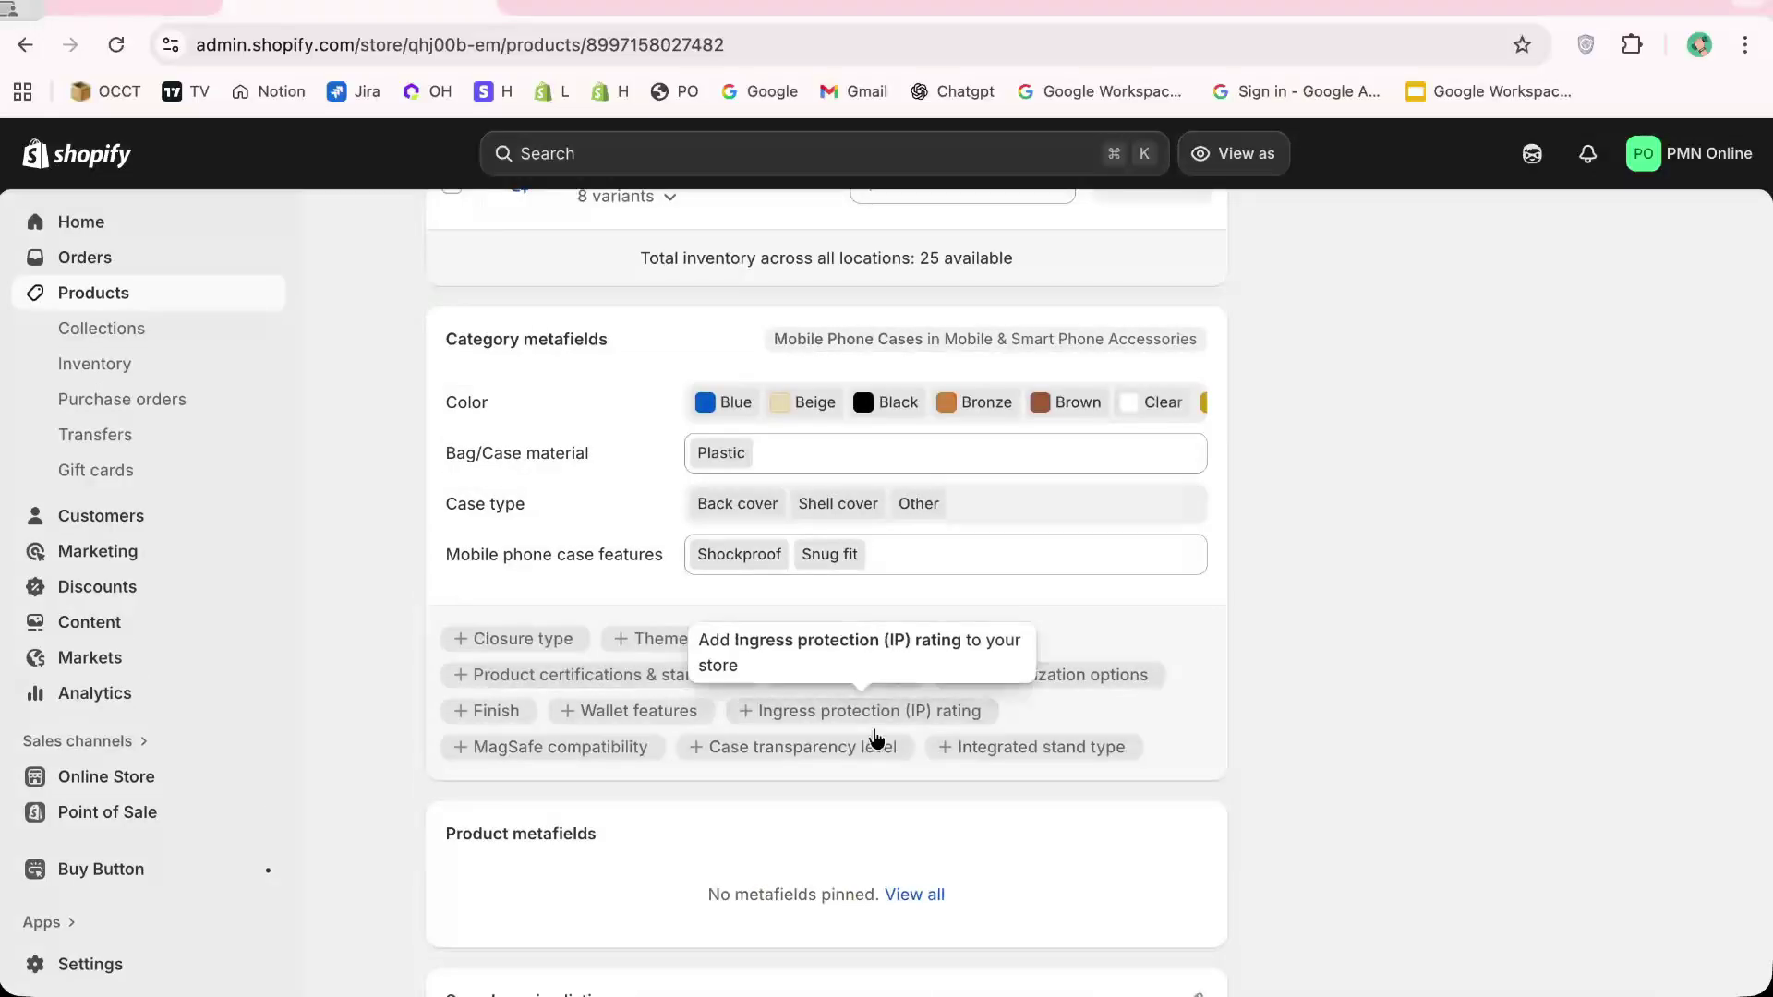
pyautogui.scroll(6, 965, 709)
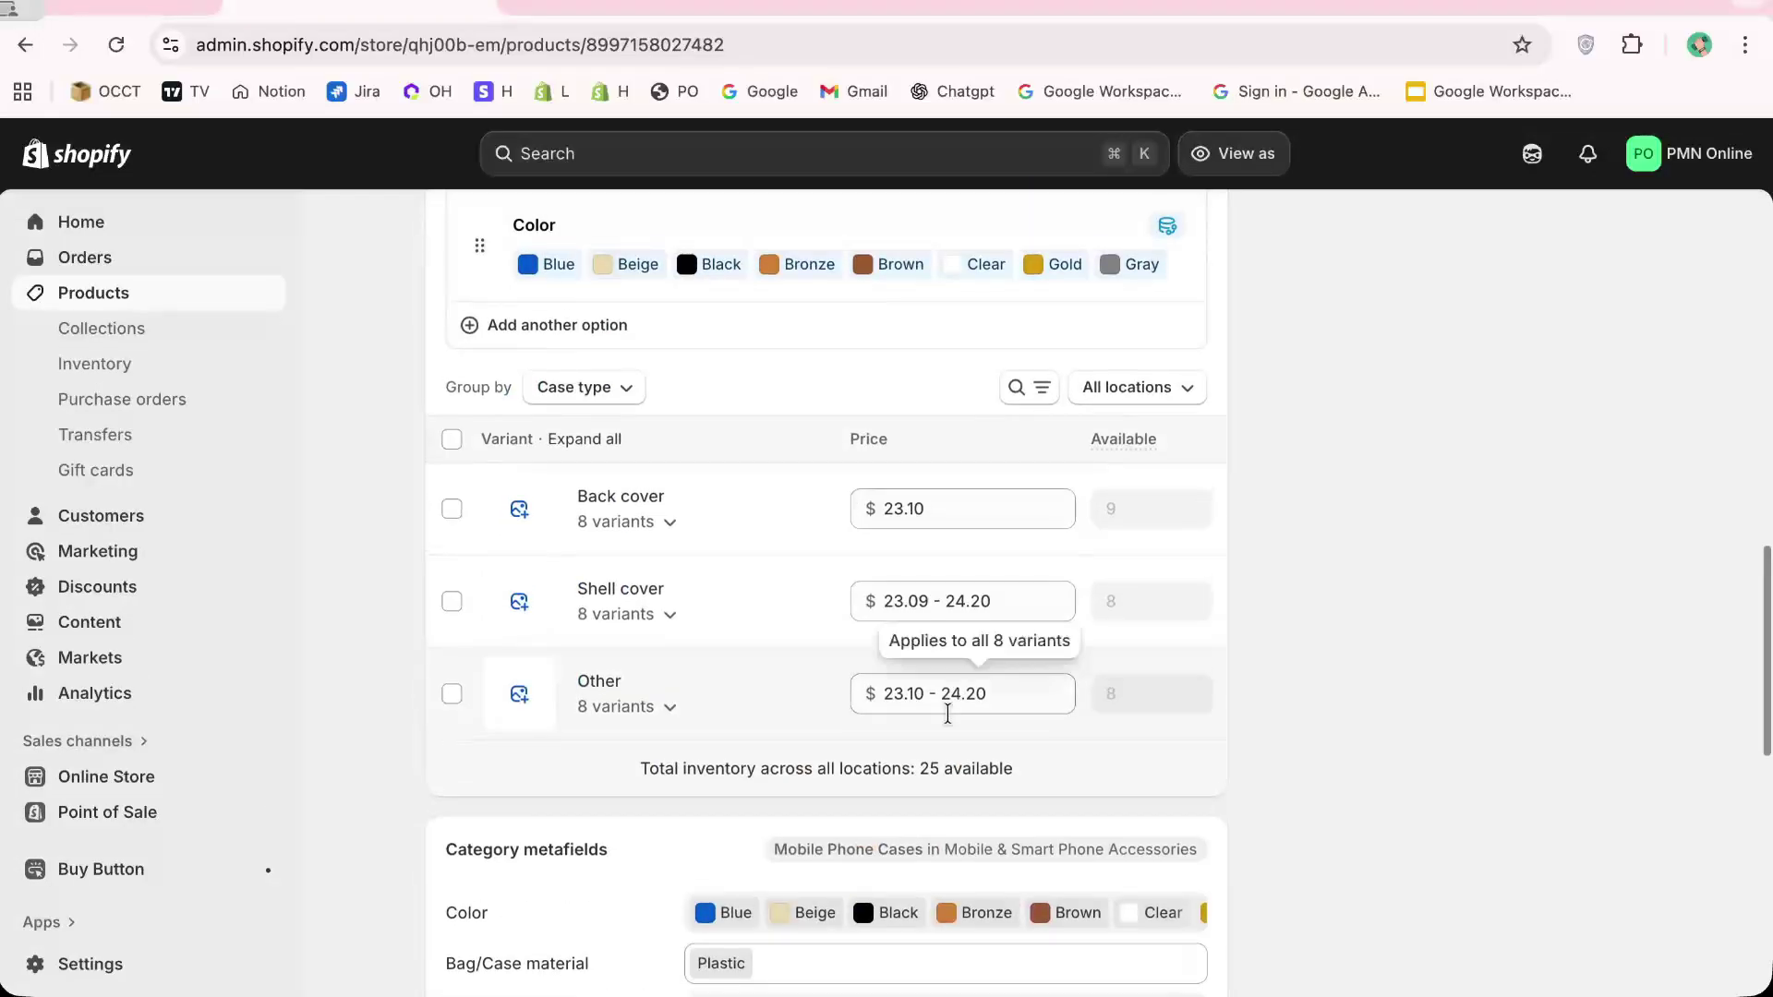
# Advance the guide to the Method 3: Inventory Locations Fix slide and highlight its heading
pyautogui.hotkey('ctrl', 'Tab')
pyautogui.hotkey('ctrl', 'Tab')
pyautogui.press('Right')
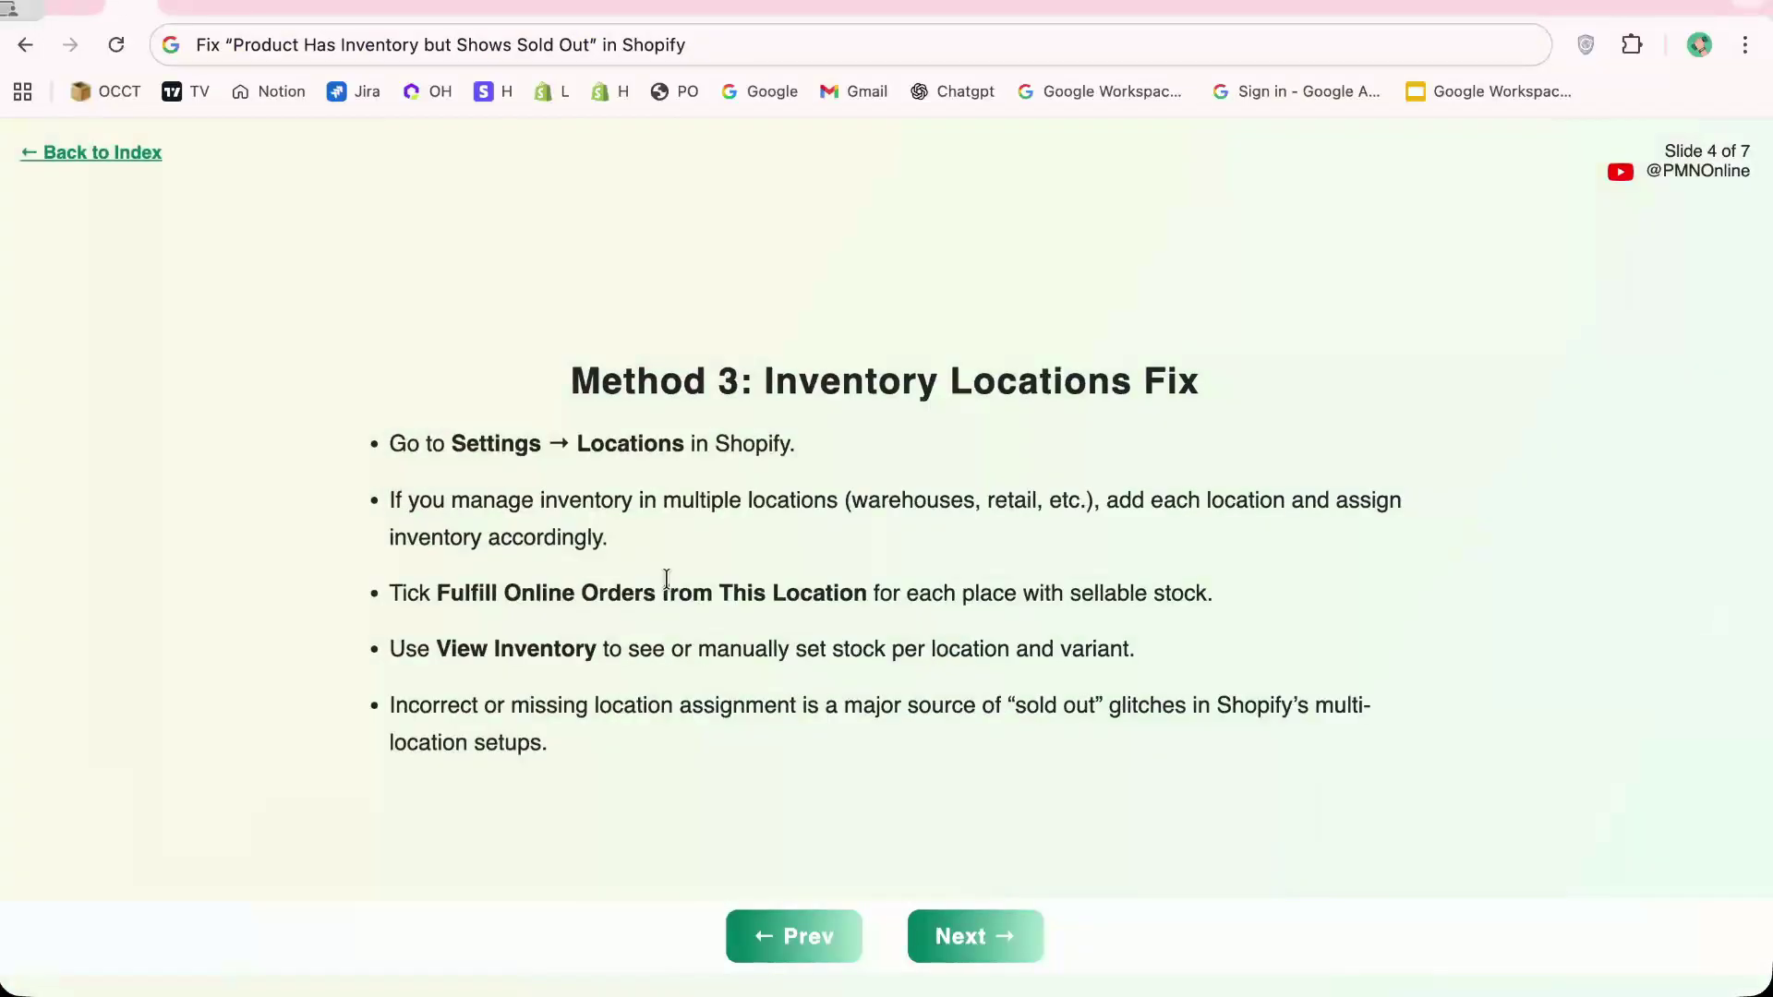
pyautogui.tripleClick(892, 385)
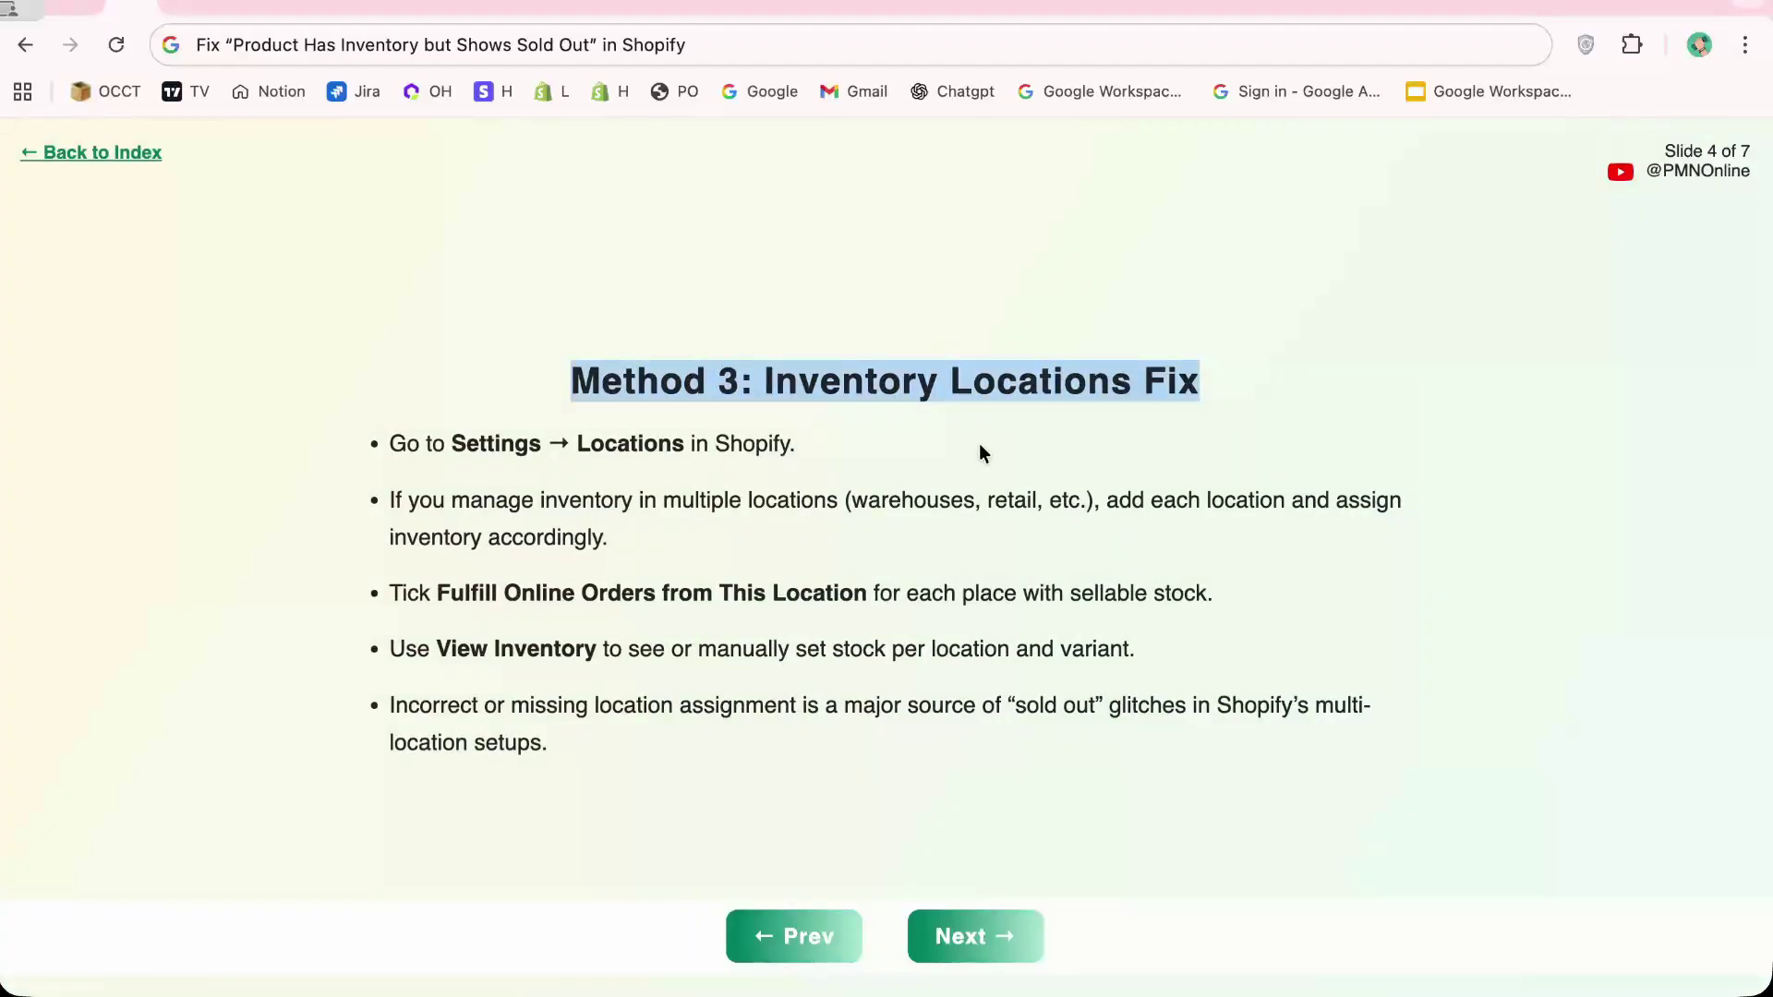
# Return to the Shopify admin and open the list of market catalogs
pyautogui.hotkey('ctrl', 'shift', 'Tab')
pyautogui.hotkey('ctrl', 'shift', 'Tab')
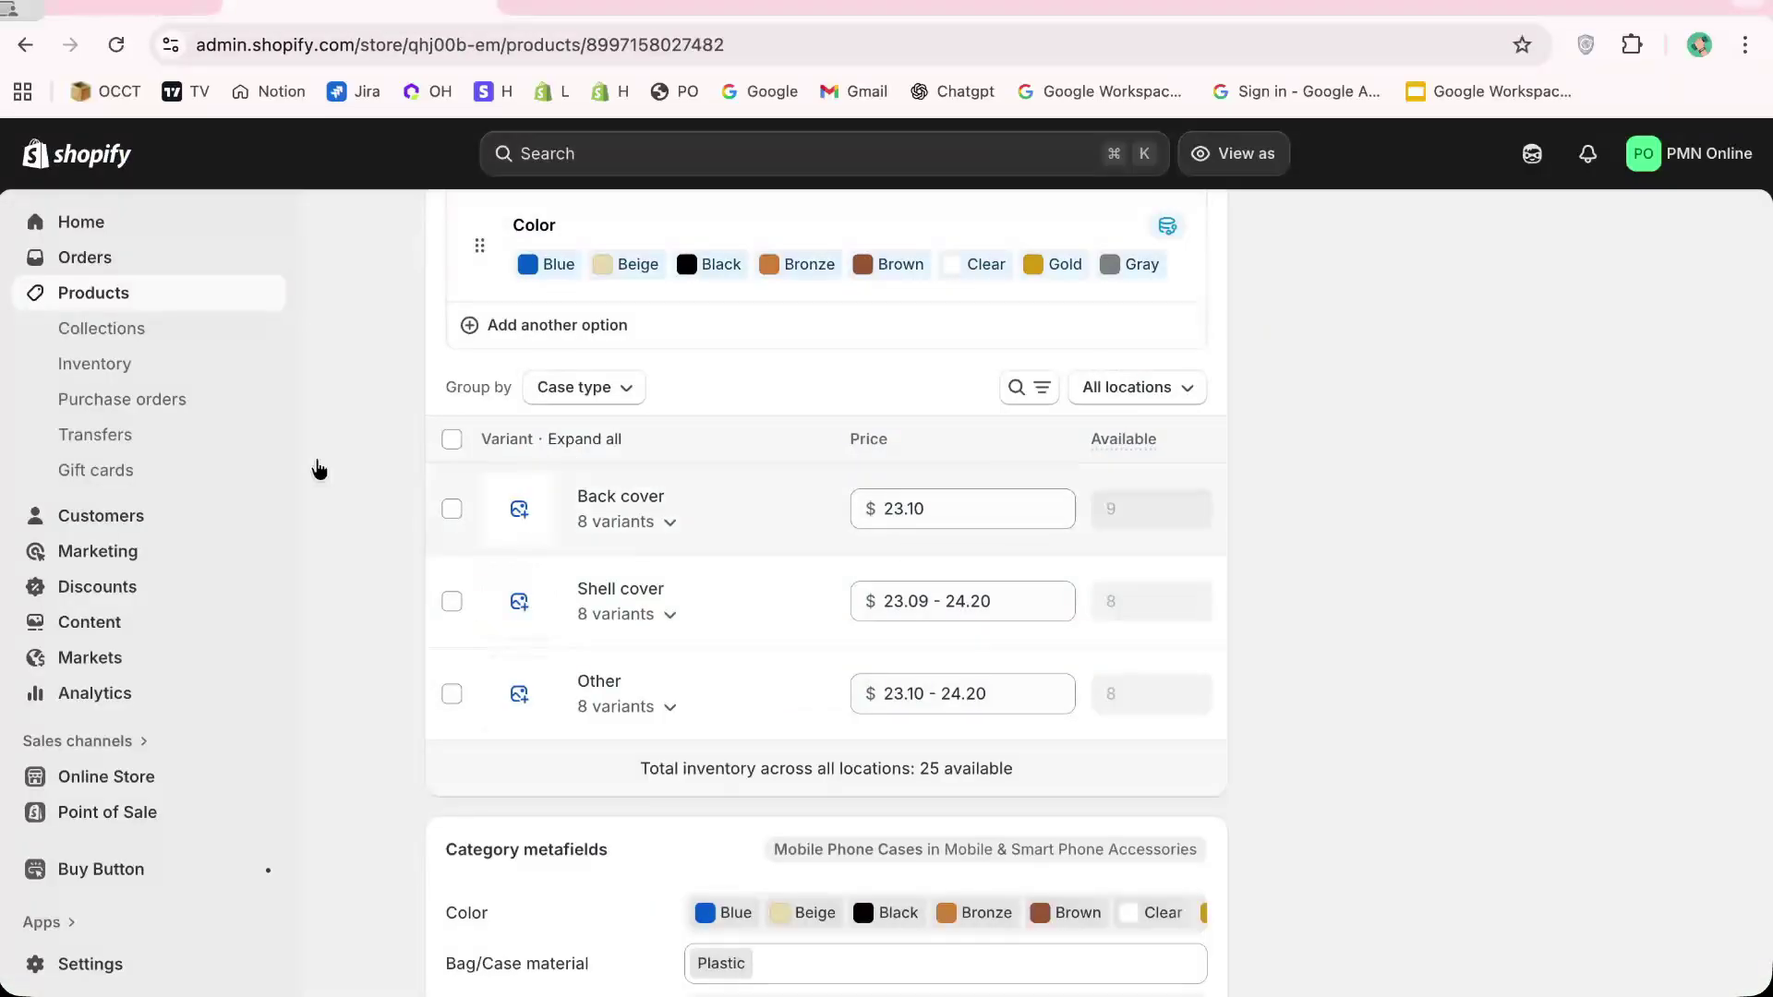
pyautogui.click(97, 229)
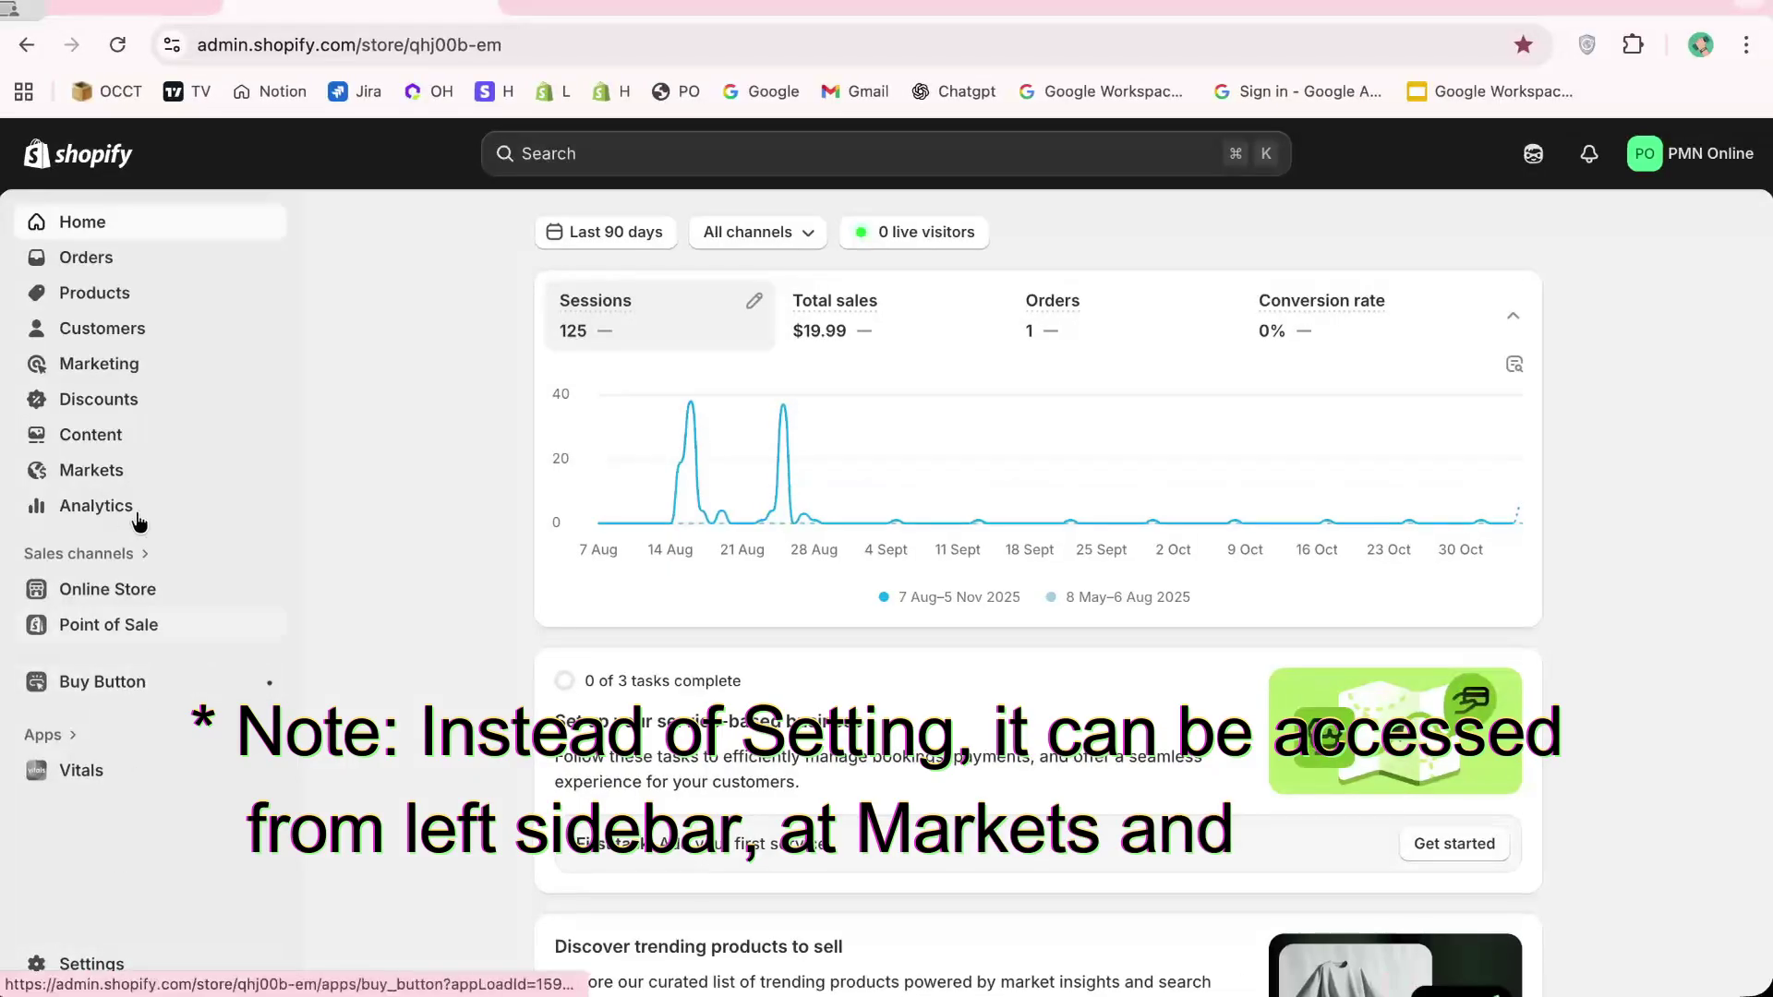
pyautogui.click(95, 473)
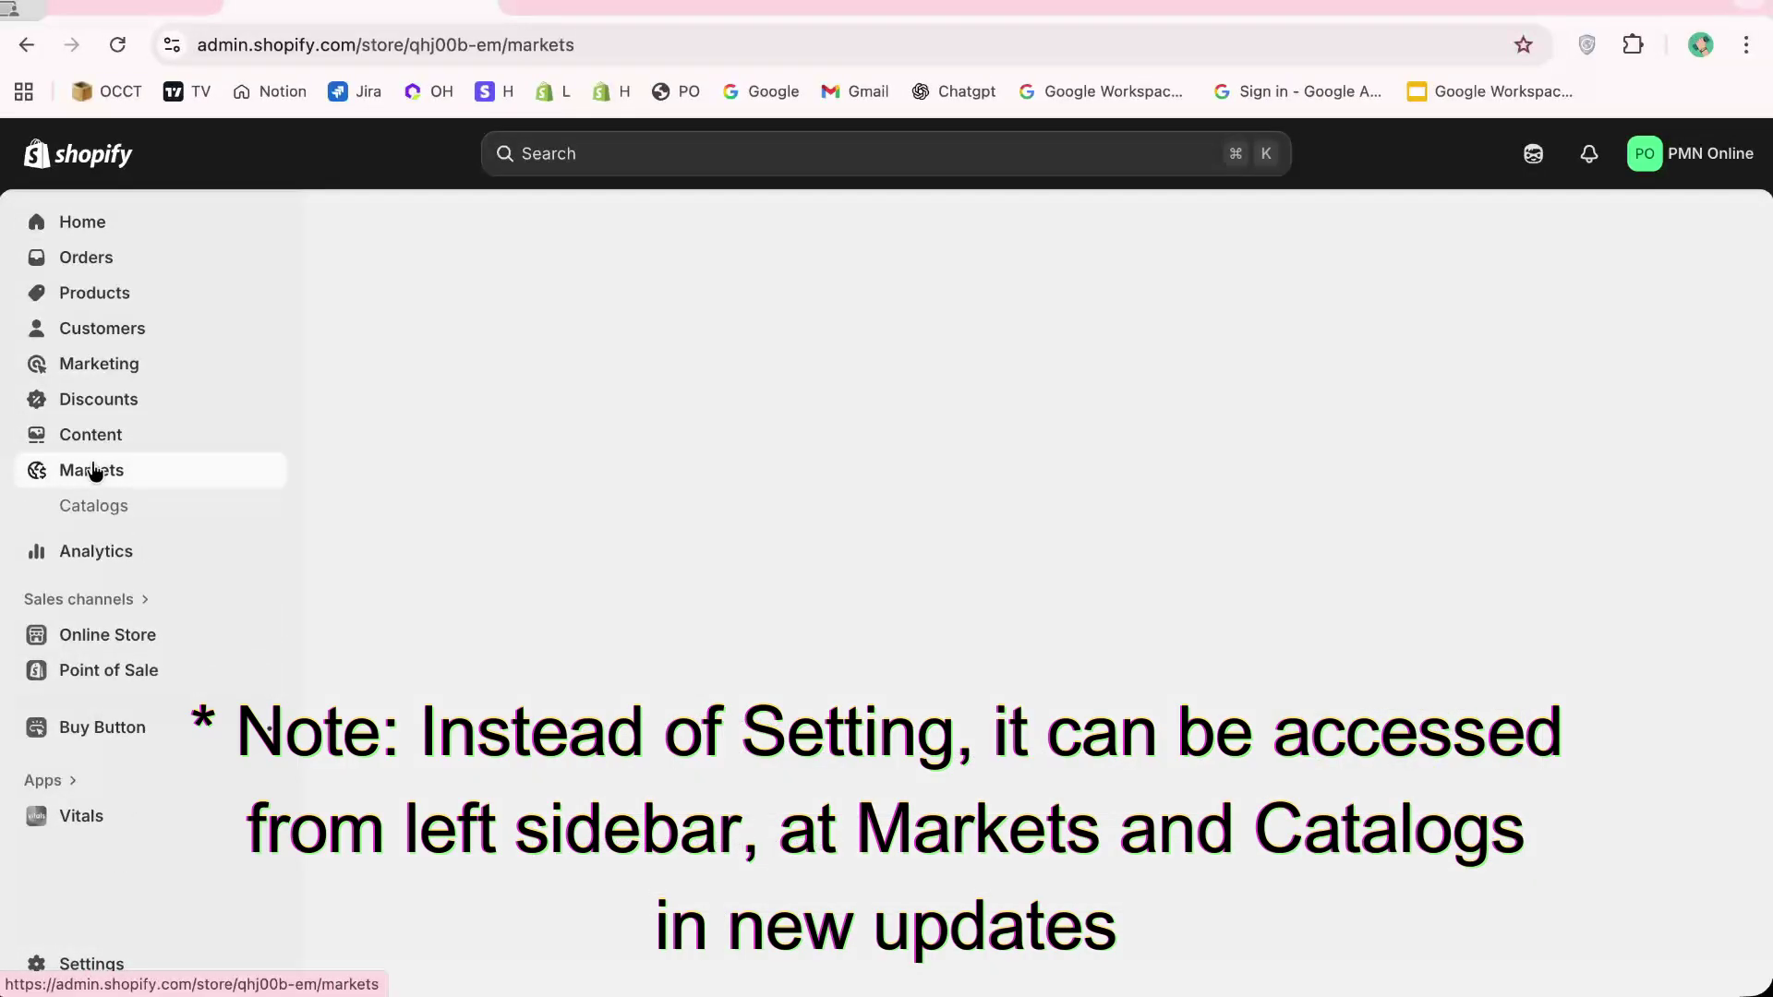
pyautogui.click(104, 508)
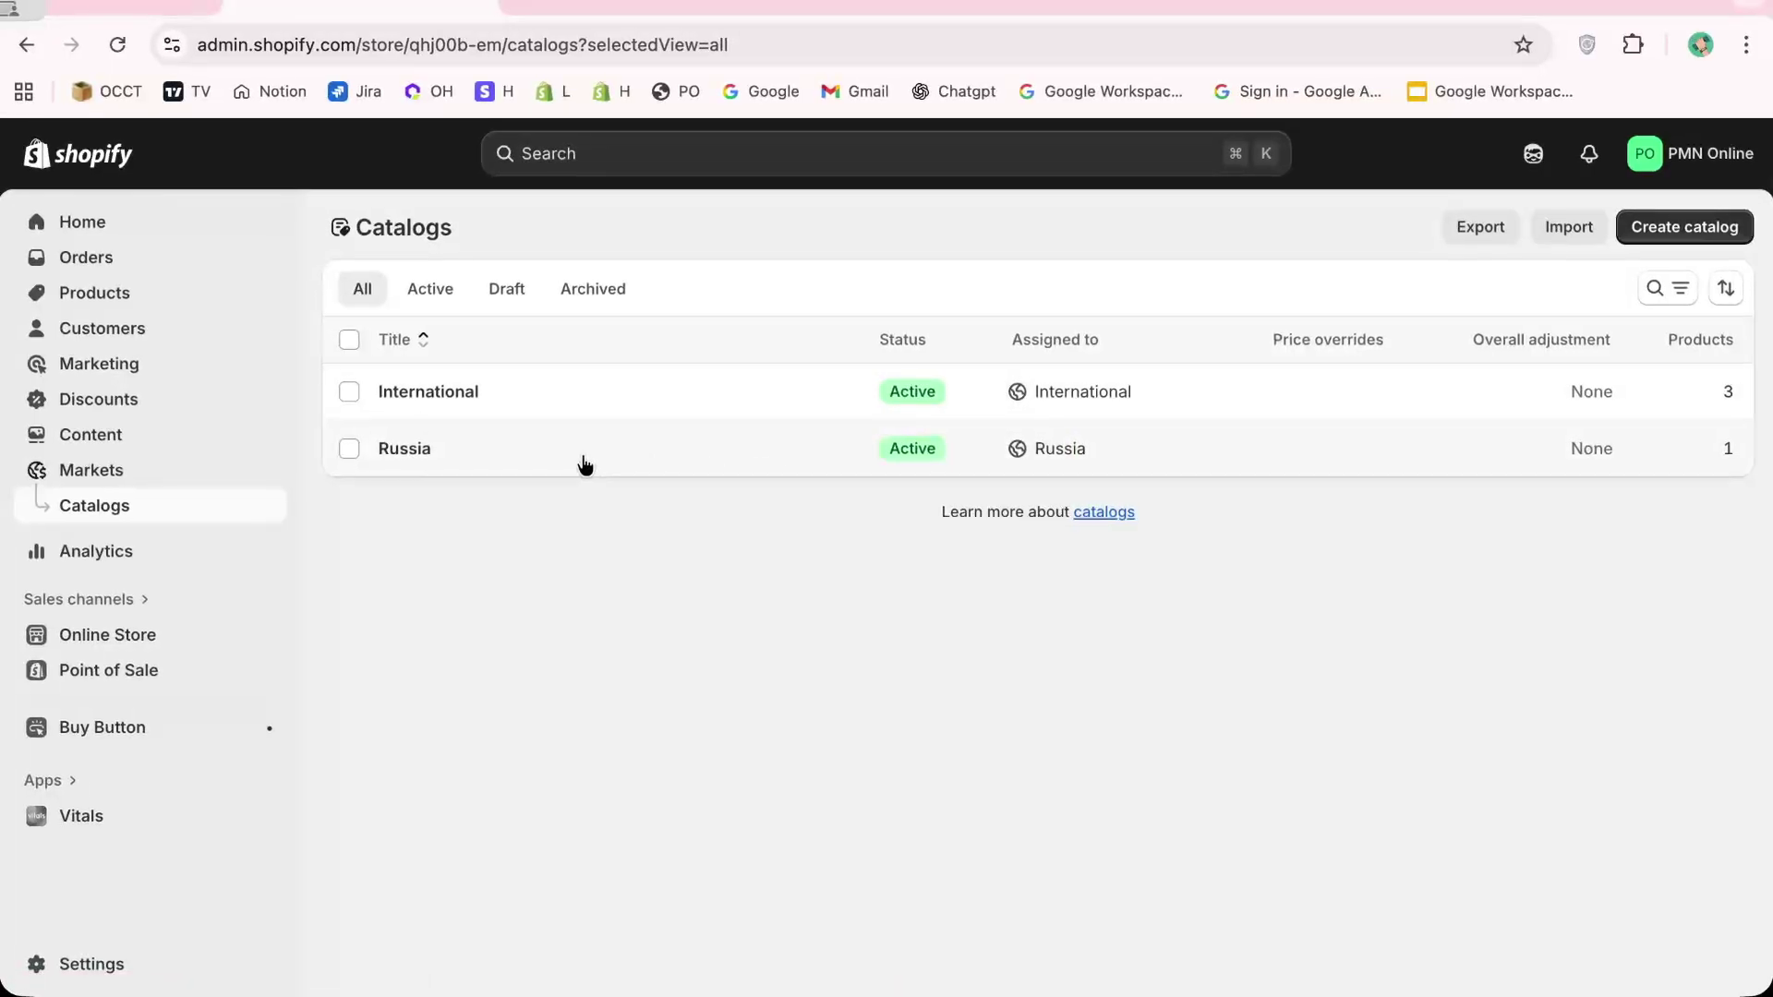
# Open the Russia catalog to view its pricing and included products, and return to the catalog list
pyautogui.click(423, 456)
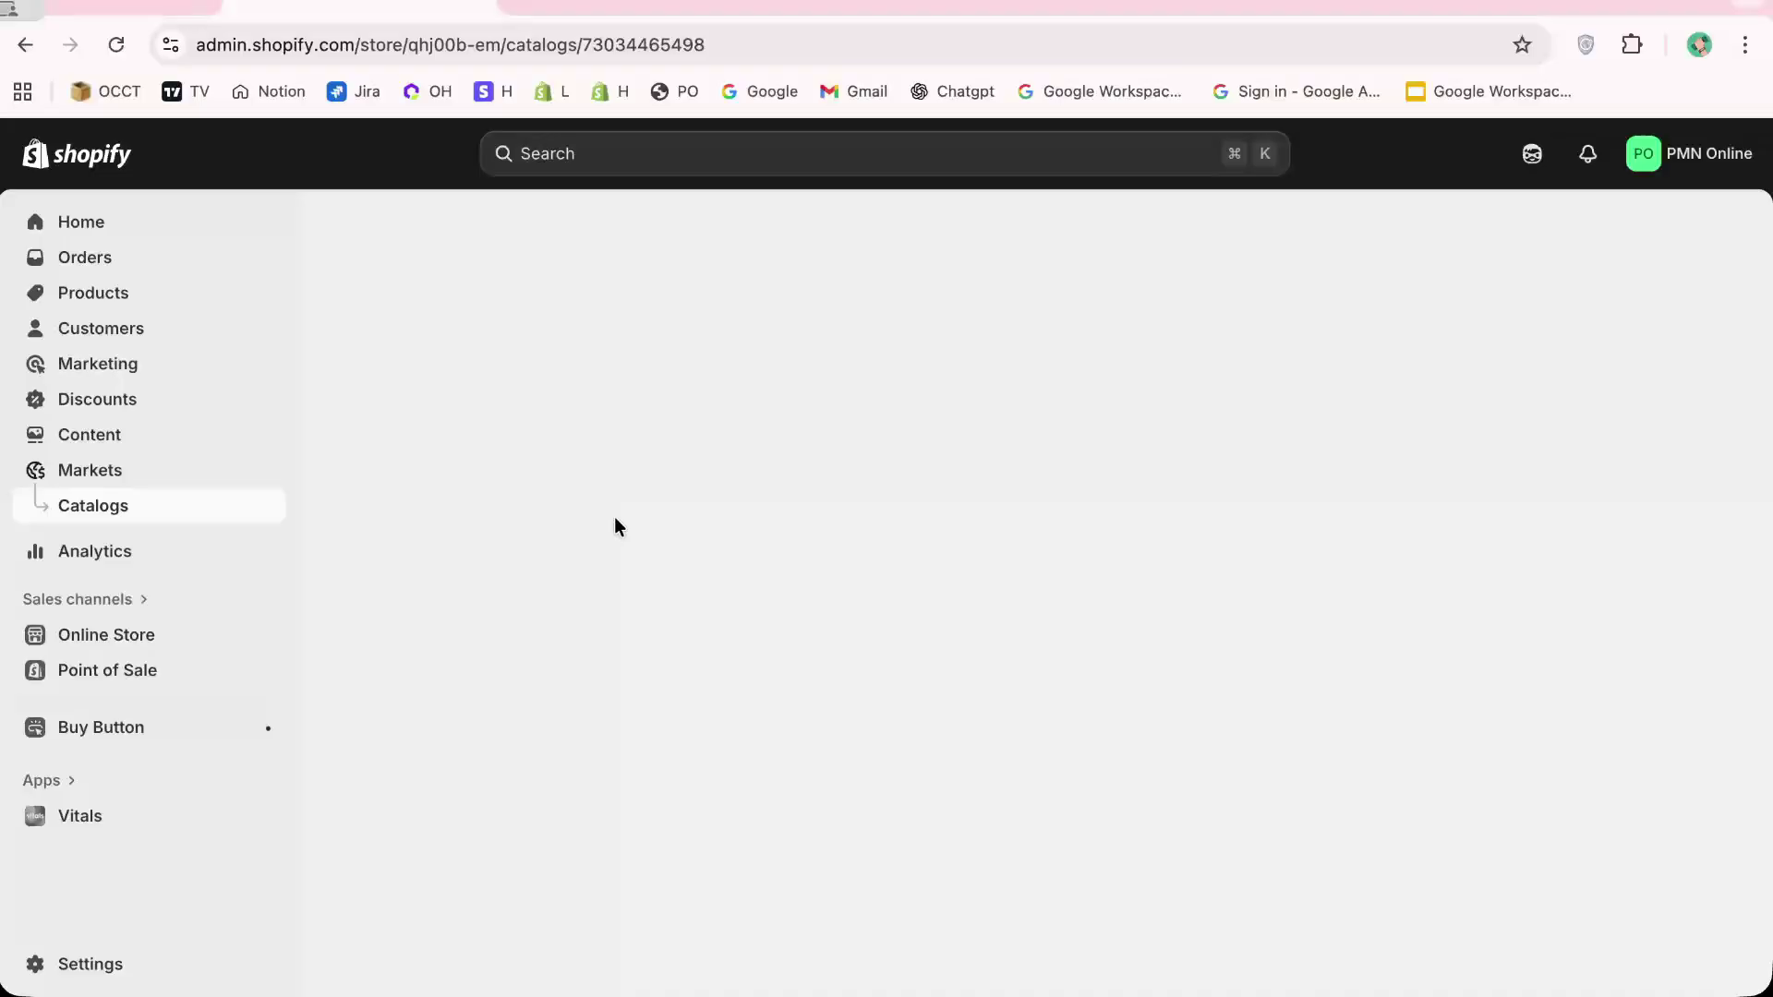
pyautogui.scroll(-1, 989, 606)
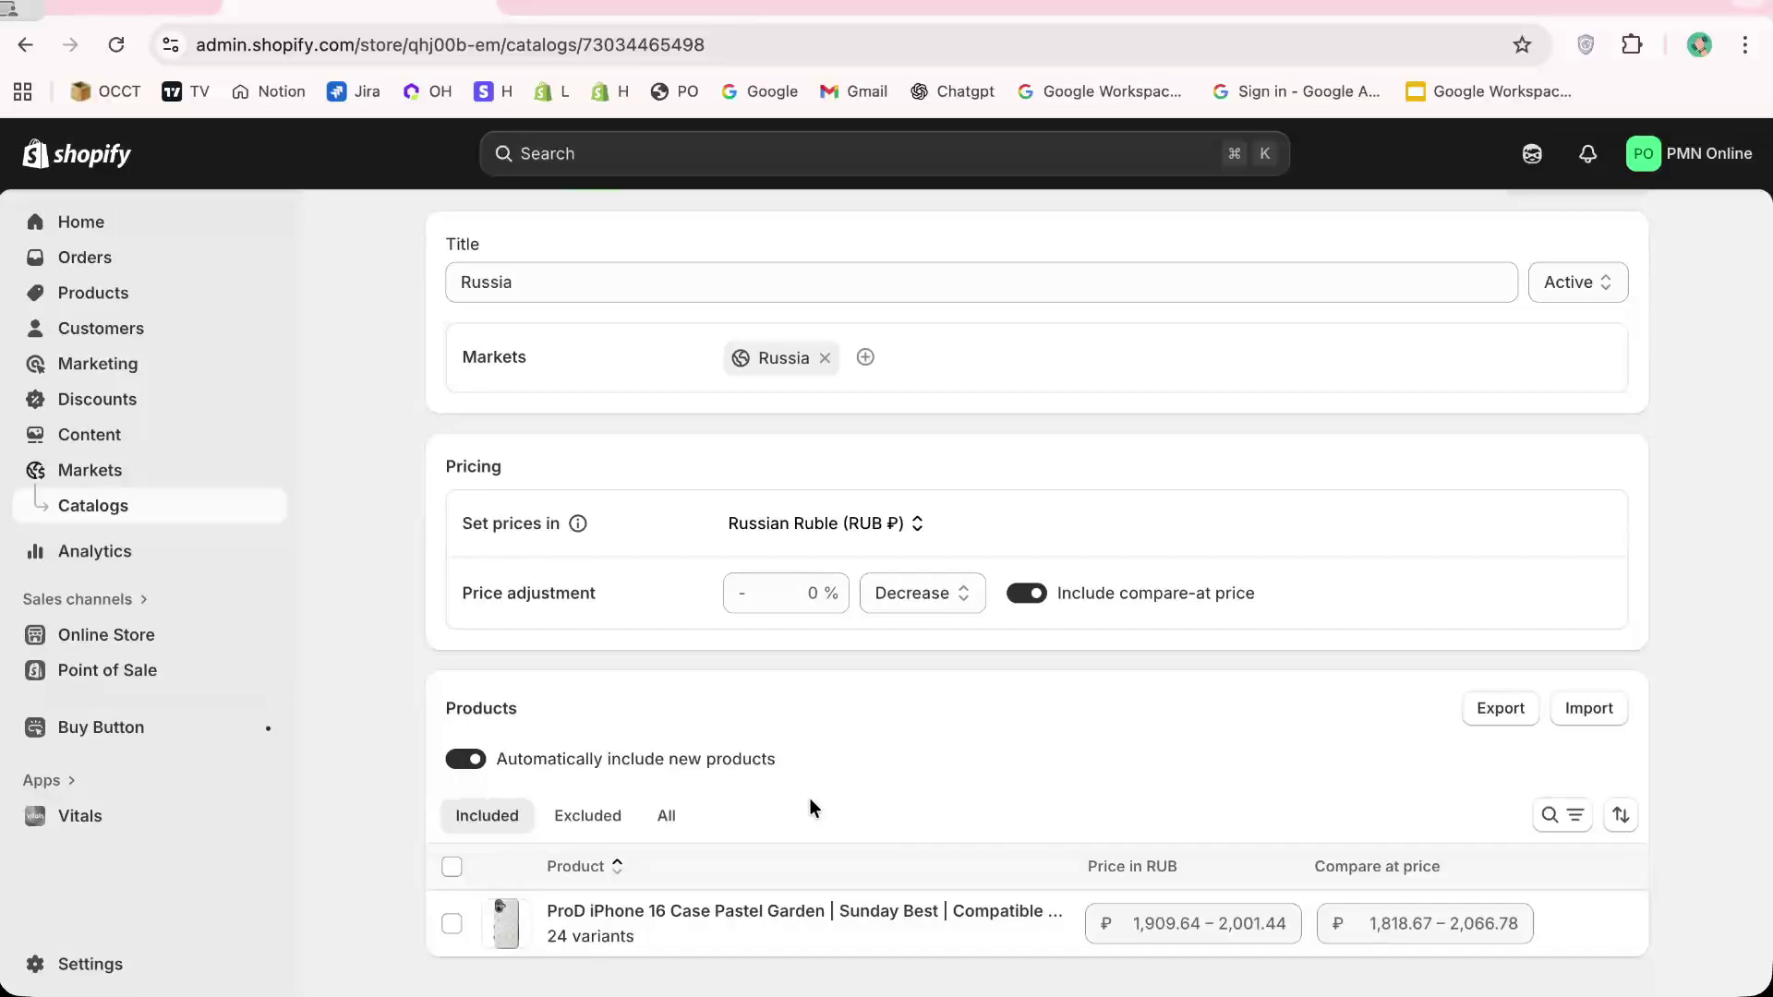
pyautogui.press('super+bracketleft')
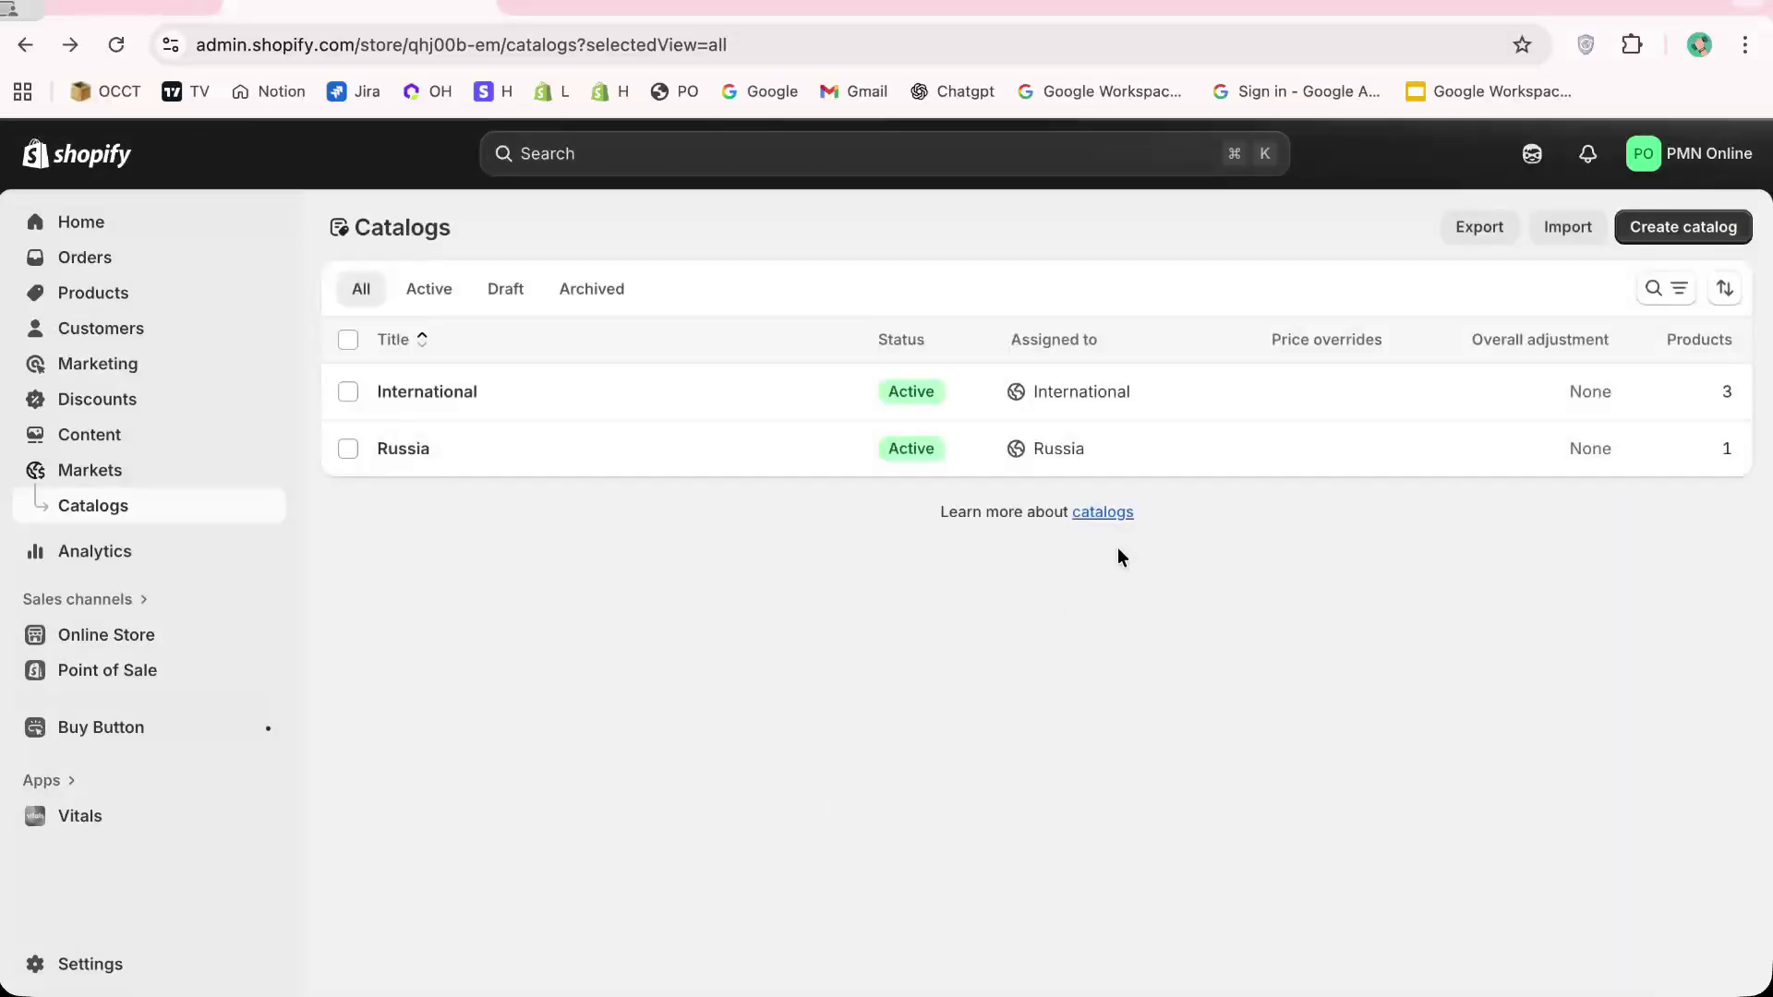
# Look through a blank new catalog's market, pricing and product settings, and return to the catalog list without saving
pyautogui.click(1673, 237)
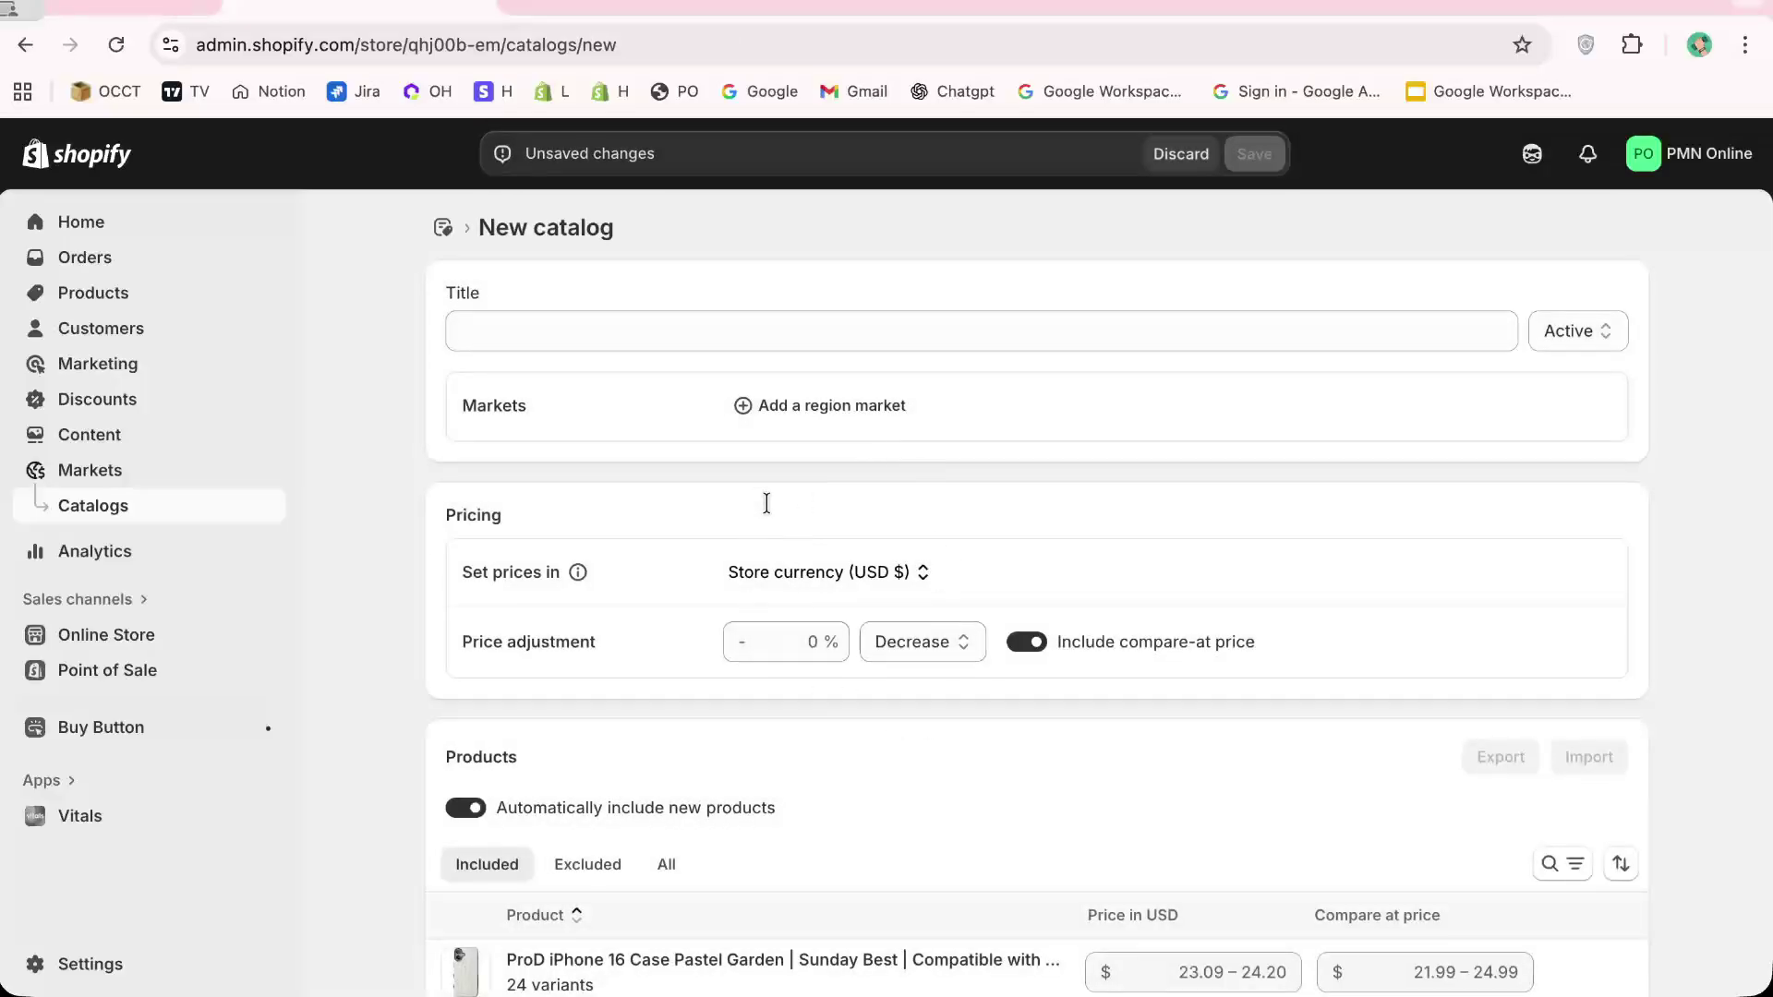
pyautogui.scroll(-2, 884, 471)
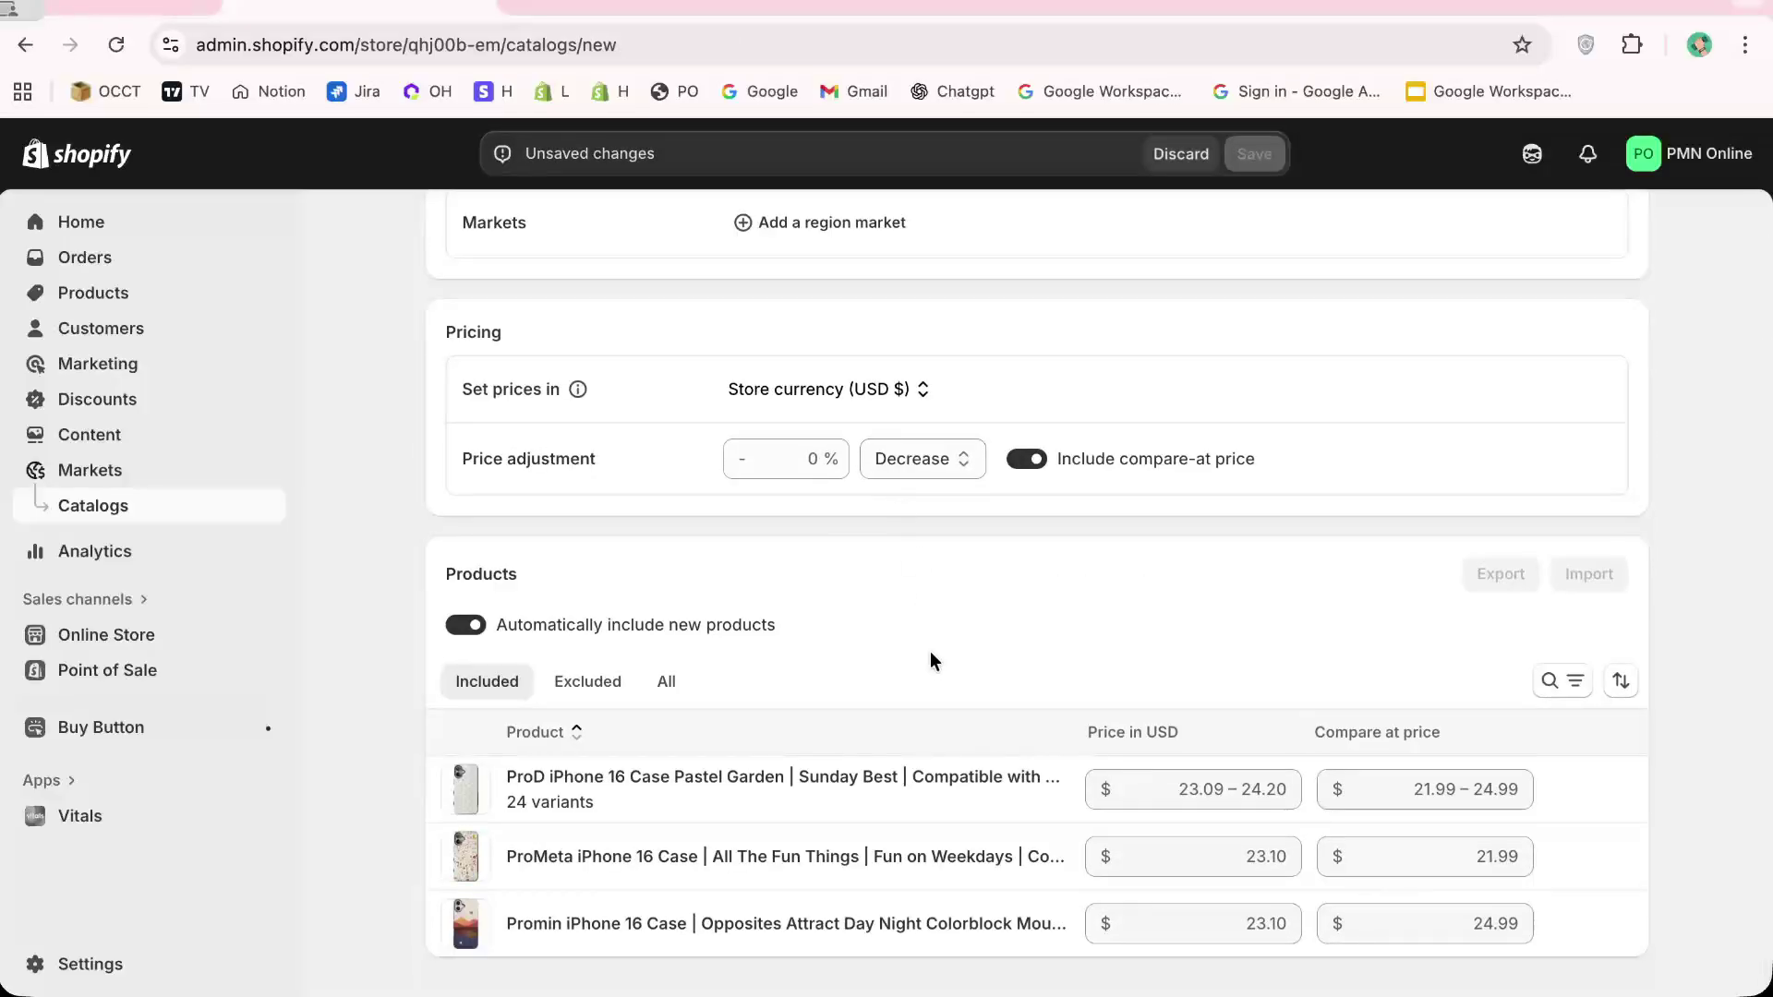
pyautogui.scroll(2, 824, 689)
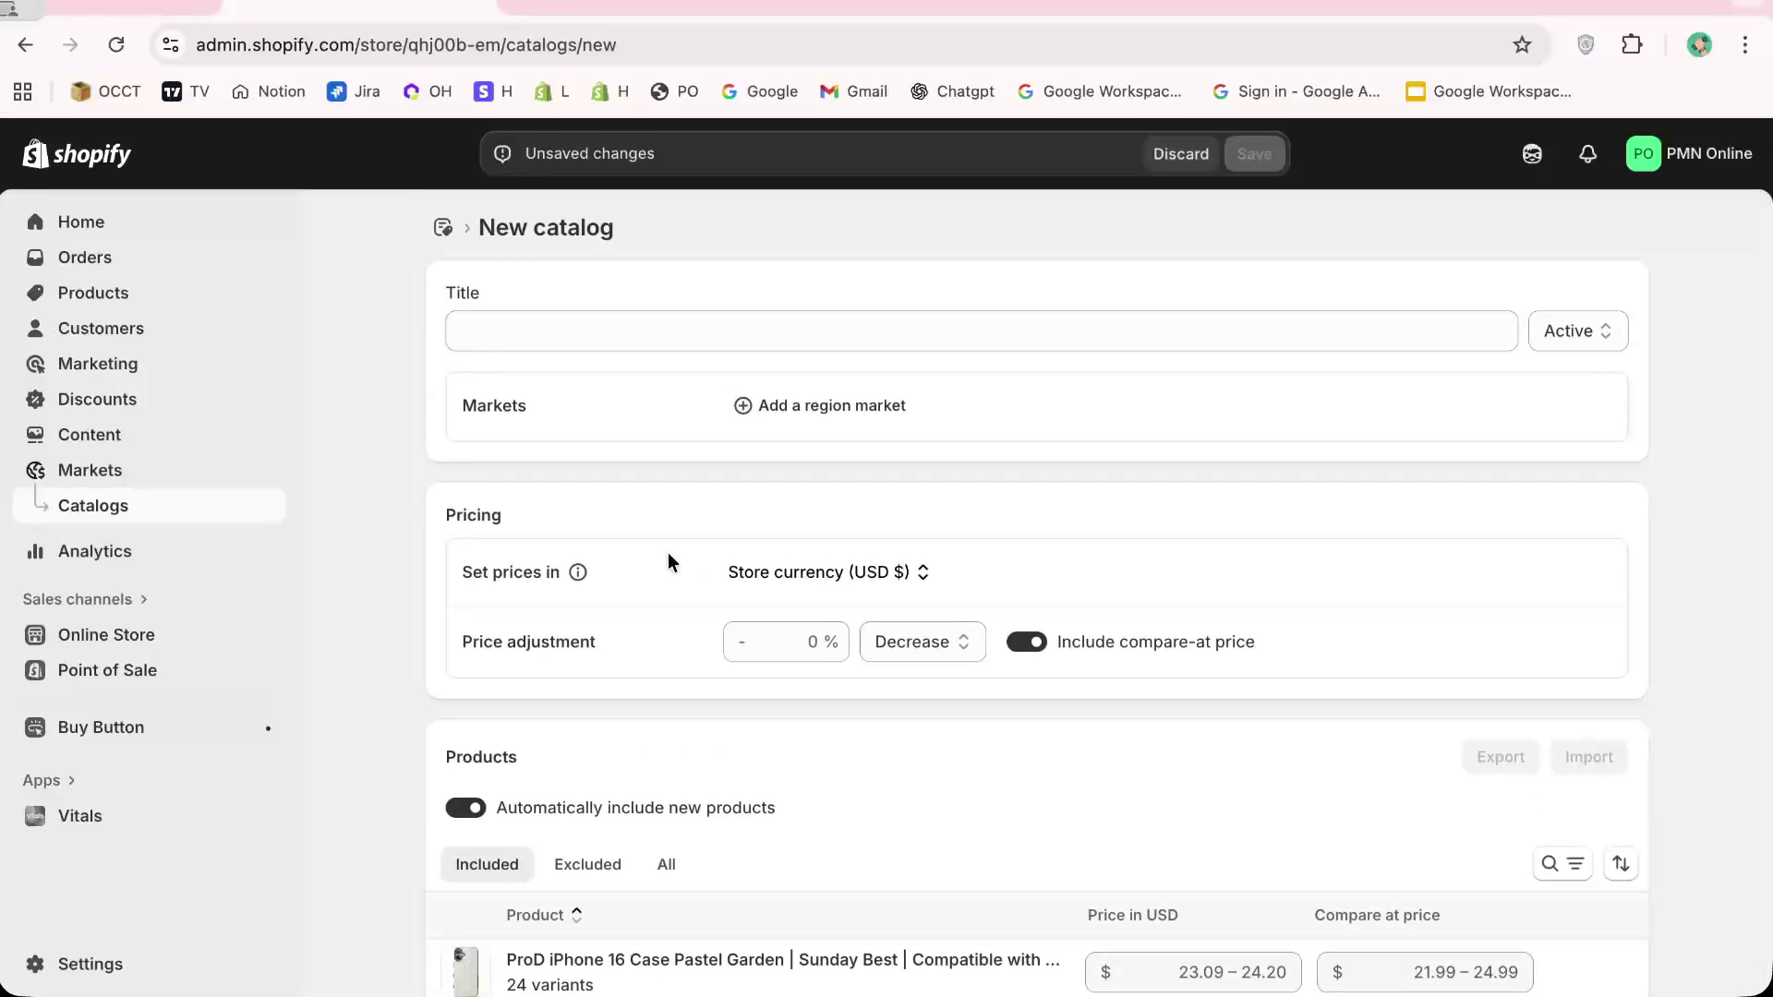
pyautogui.scroll(-2, 668, 552)
pyautogui.hotkey('alt', 'Left')
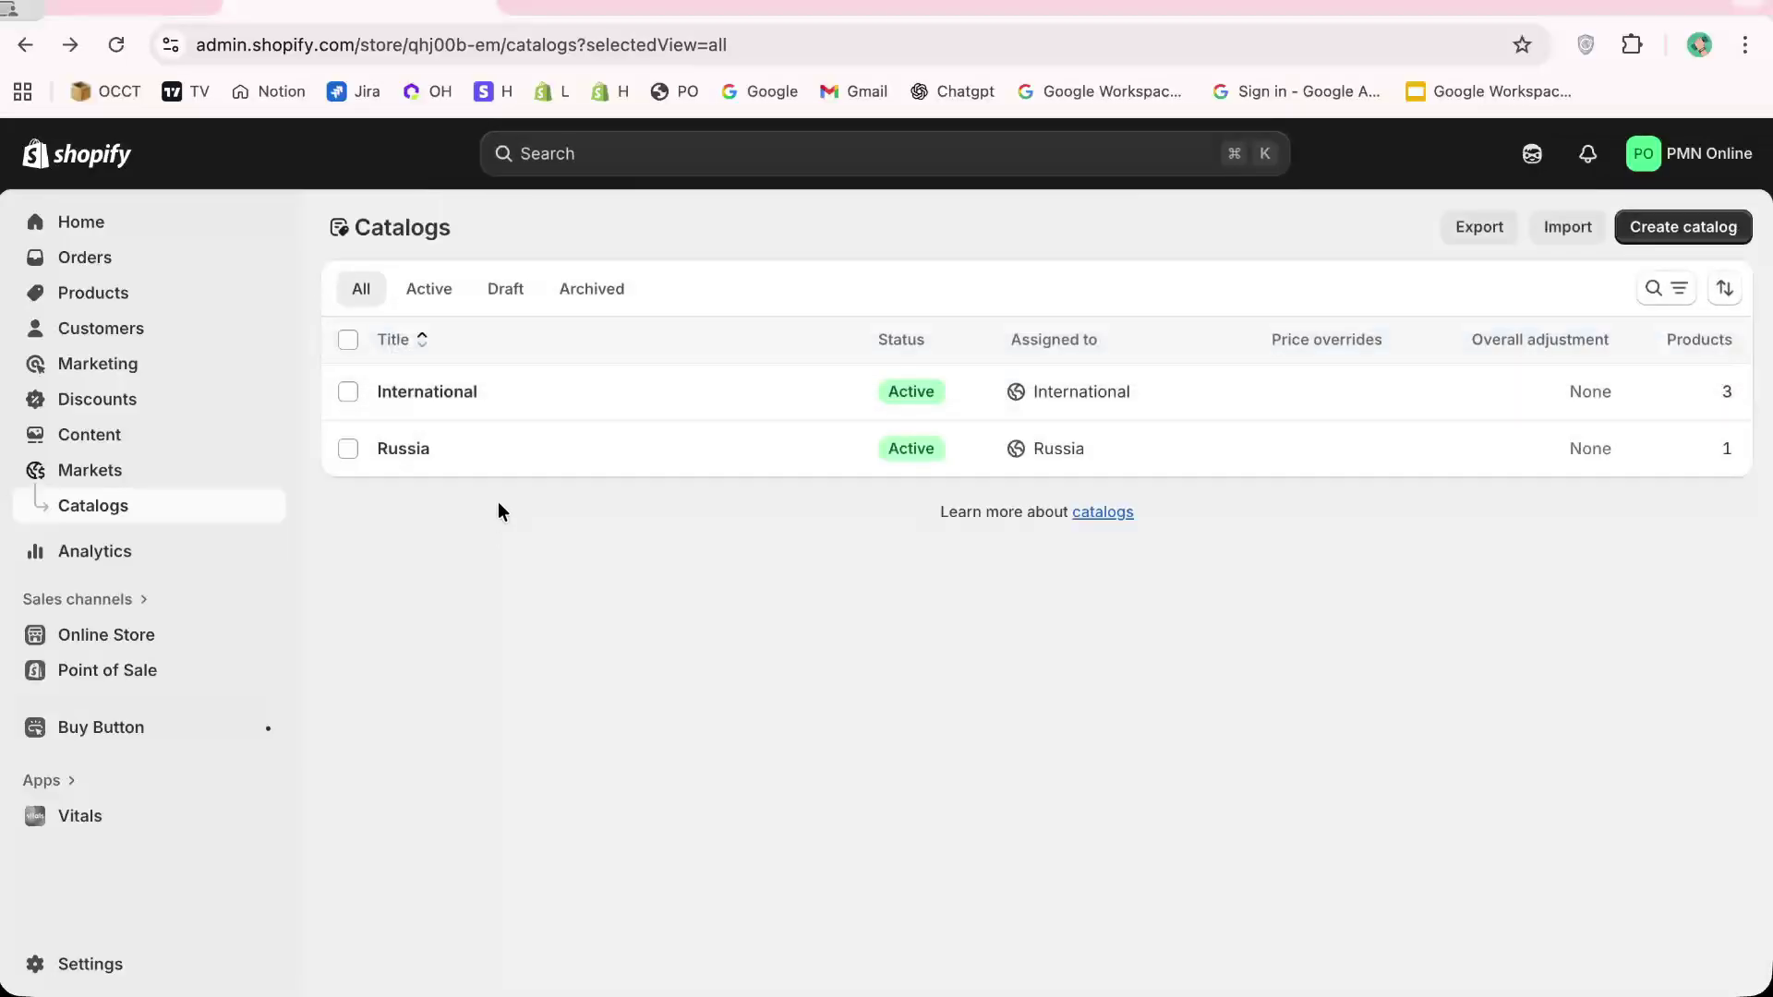
pyautogui.click(348, 340)
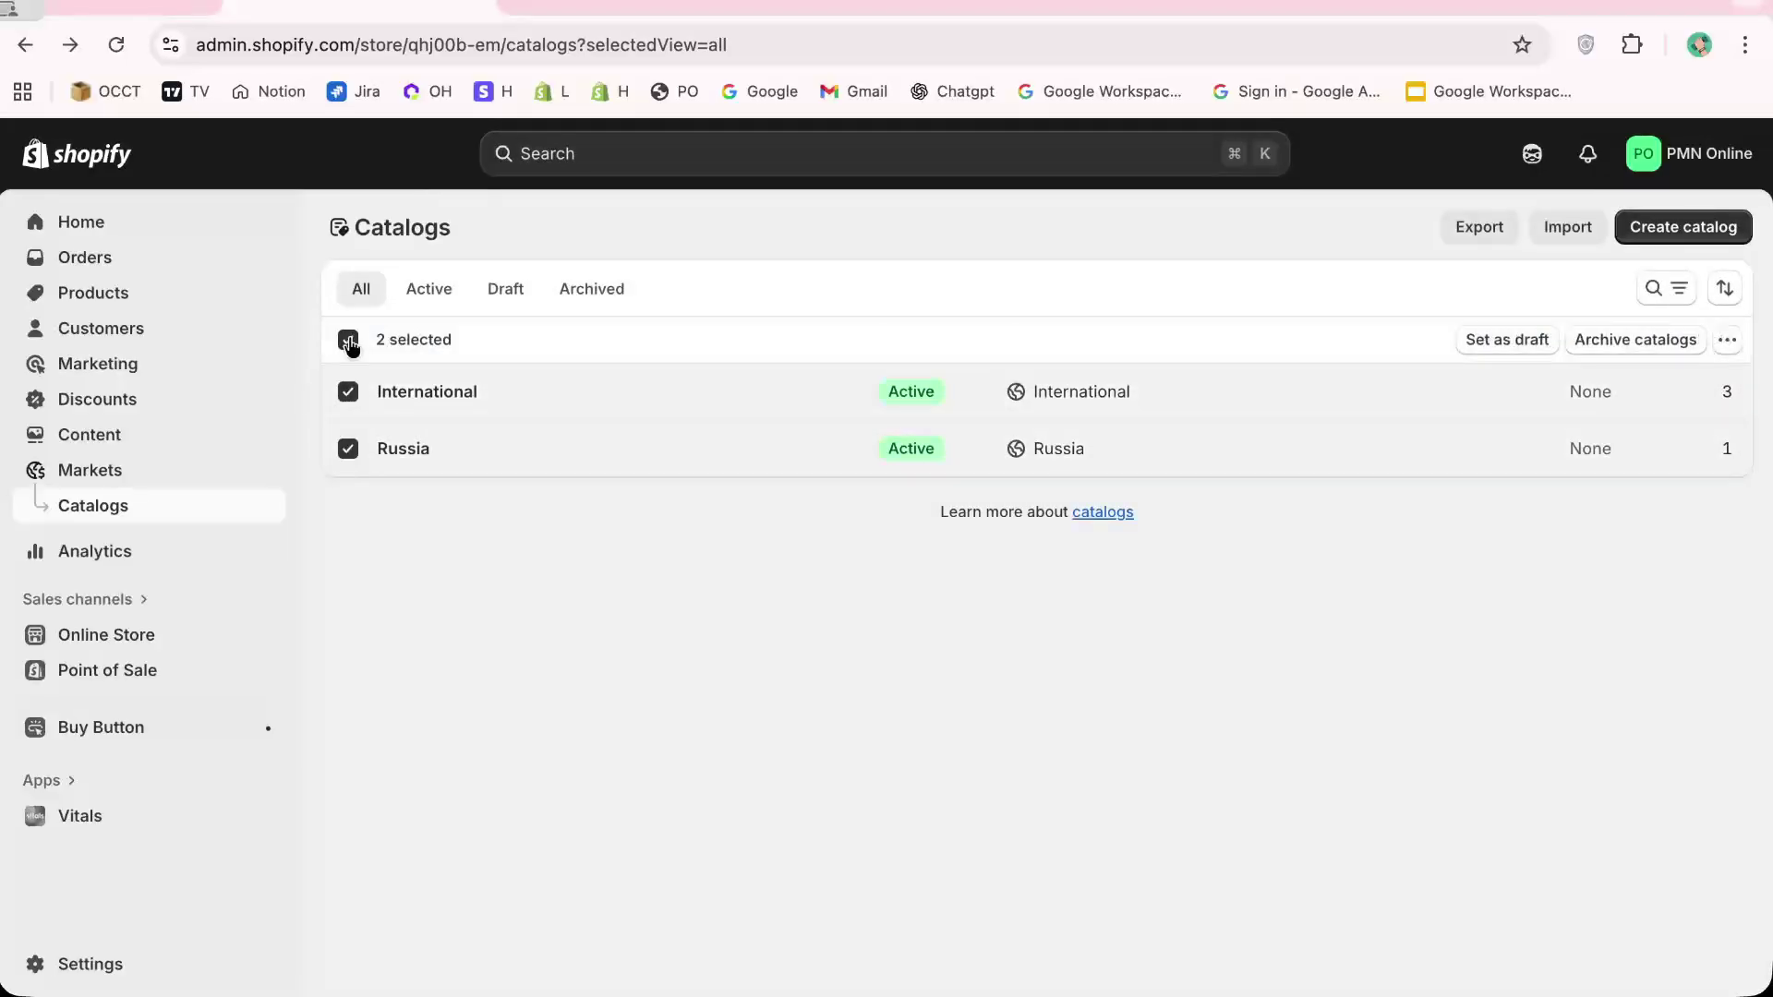
pyautogui.click(349, 344)
# In the Russia catalog, list all products and include the excluded ProMeta iPhone 16 Case in the catalog
pyautogui.click(415, 451)
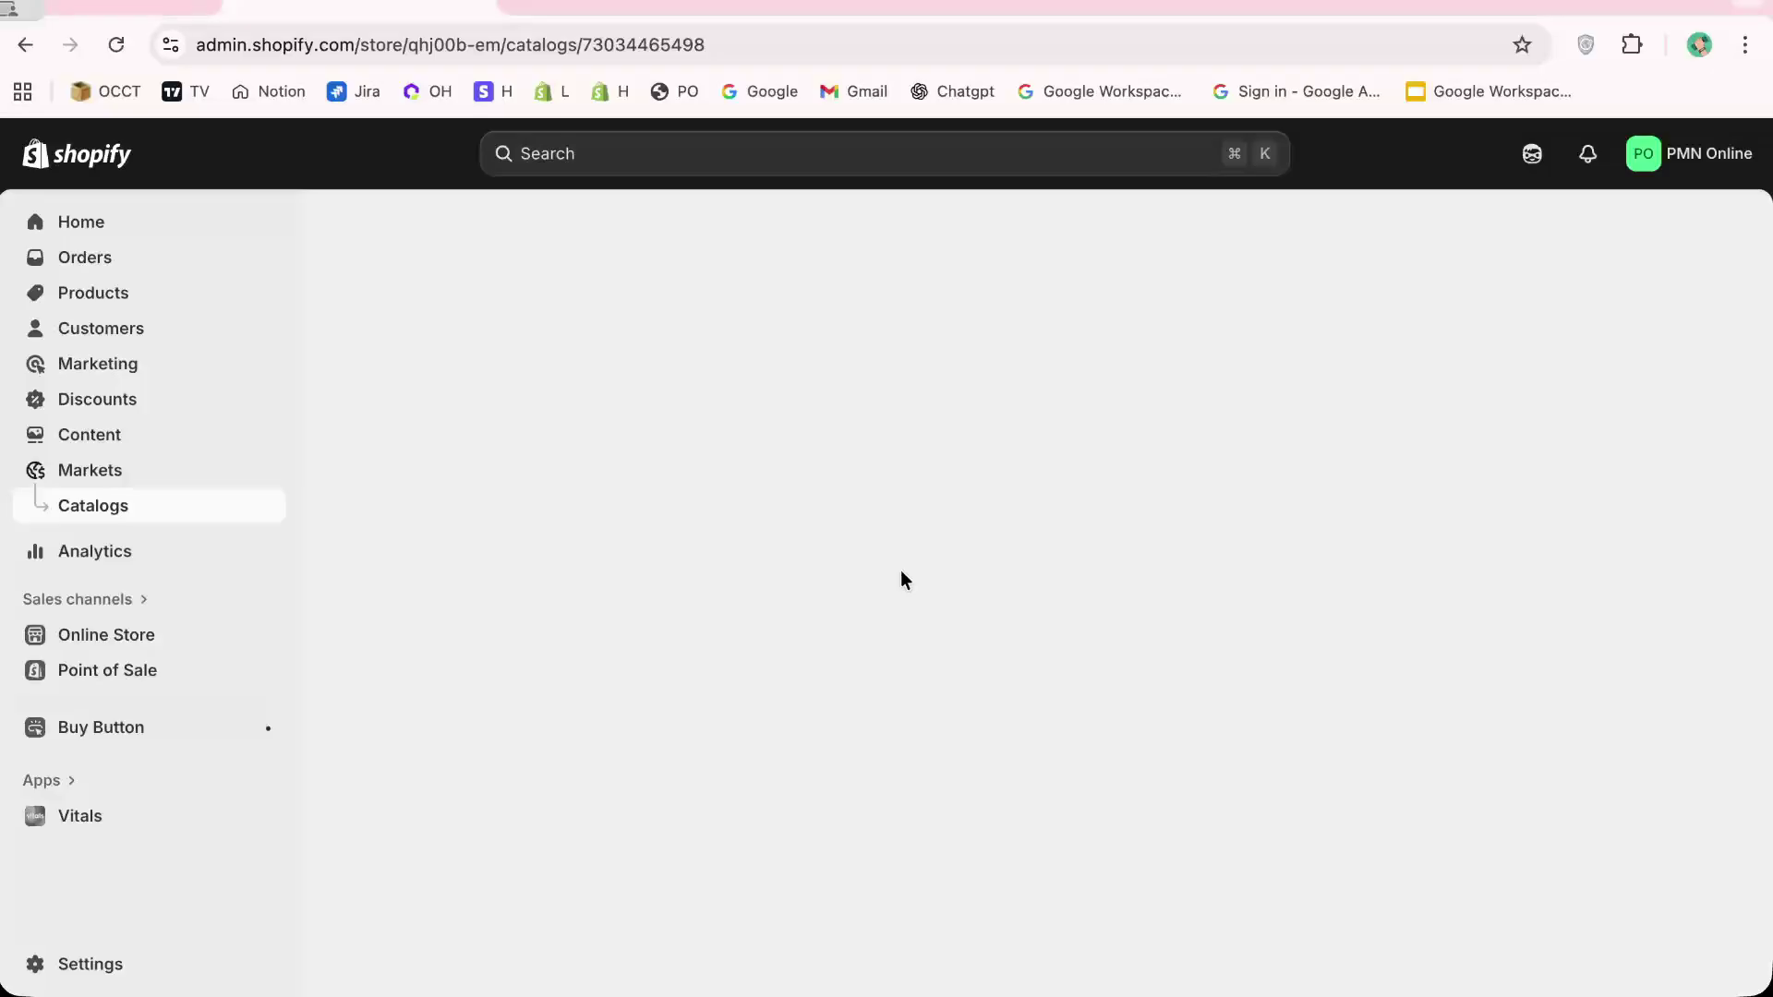
pyautogui.scroll(-1, 1044, 637)
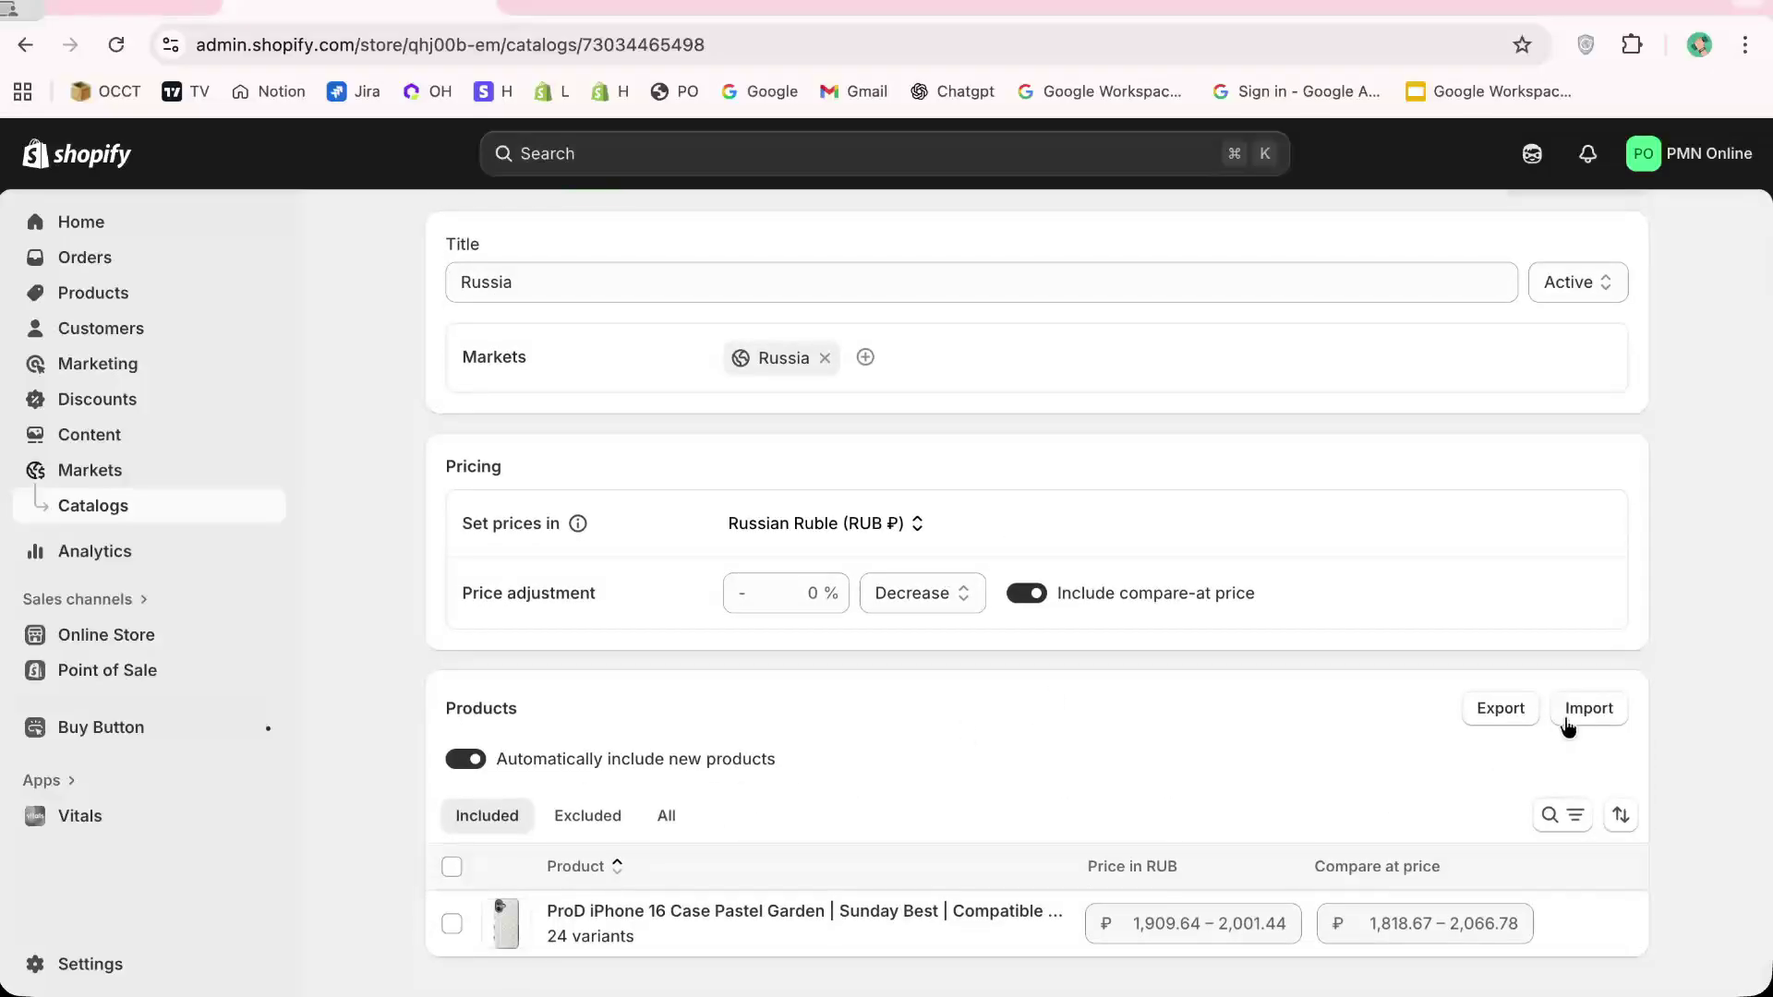
pyautogui.click(667, 817)
pyautogui.scroll(-3, 504, 792)
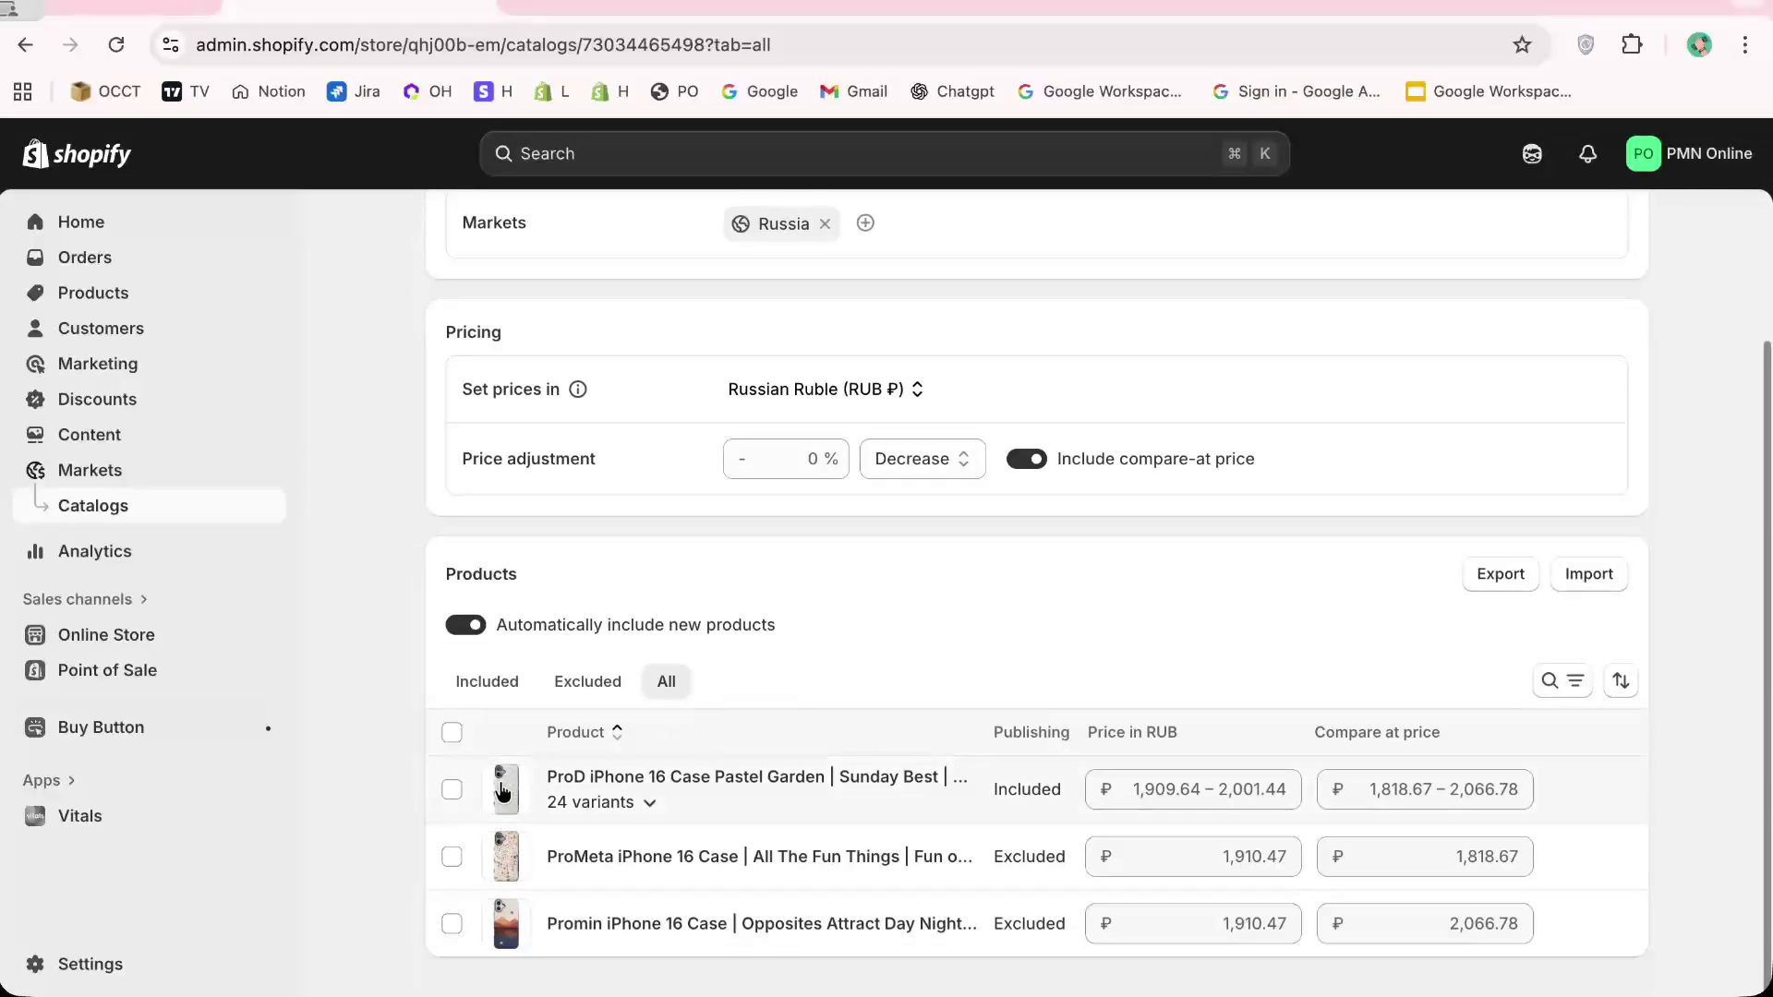
pyautogui.click(451, 857)
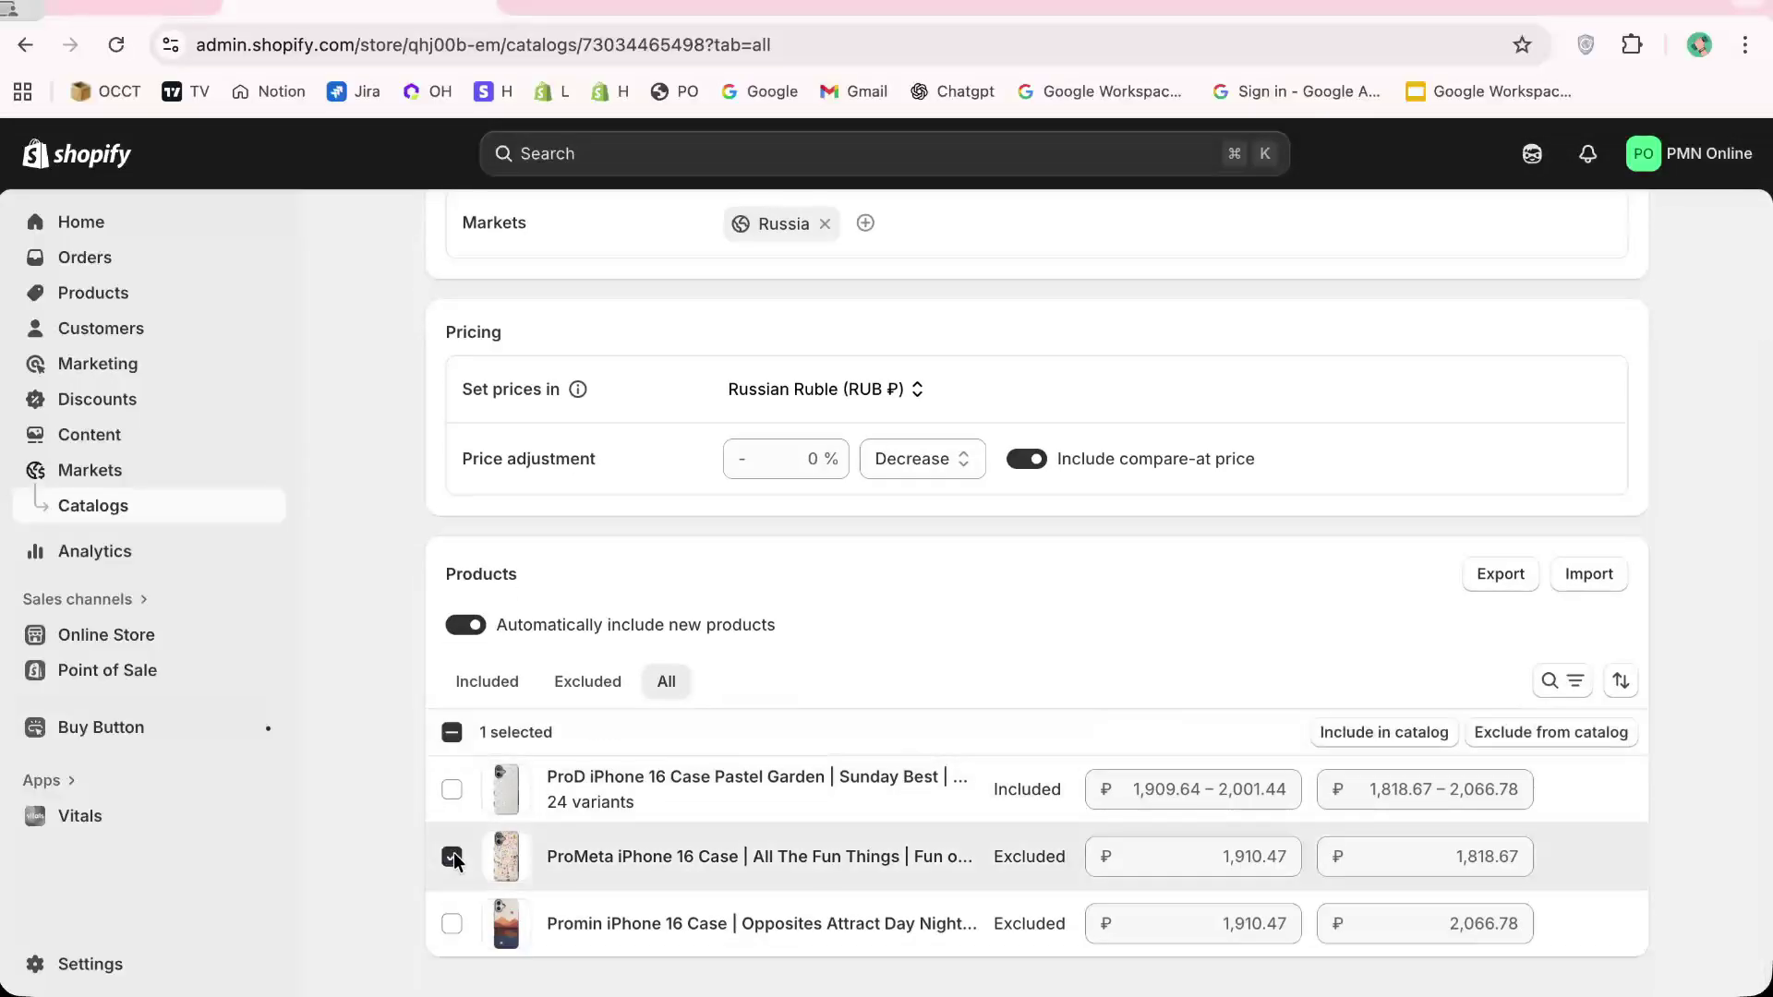
pyautogui.click(1403, 737)
pyautogui.click(1229, 628)
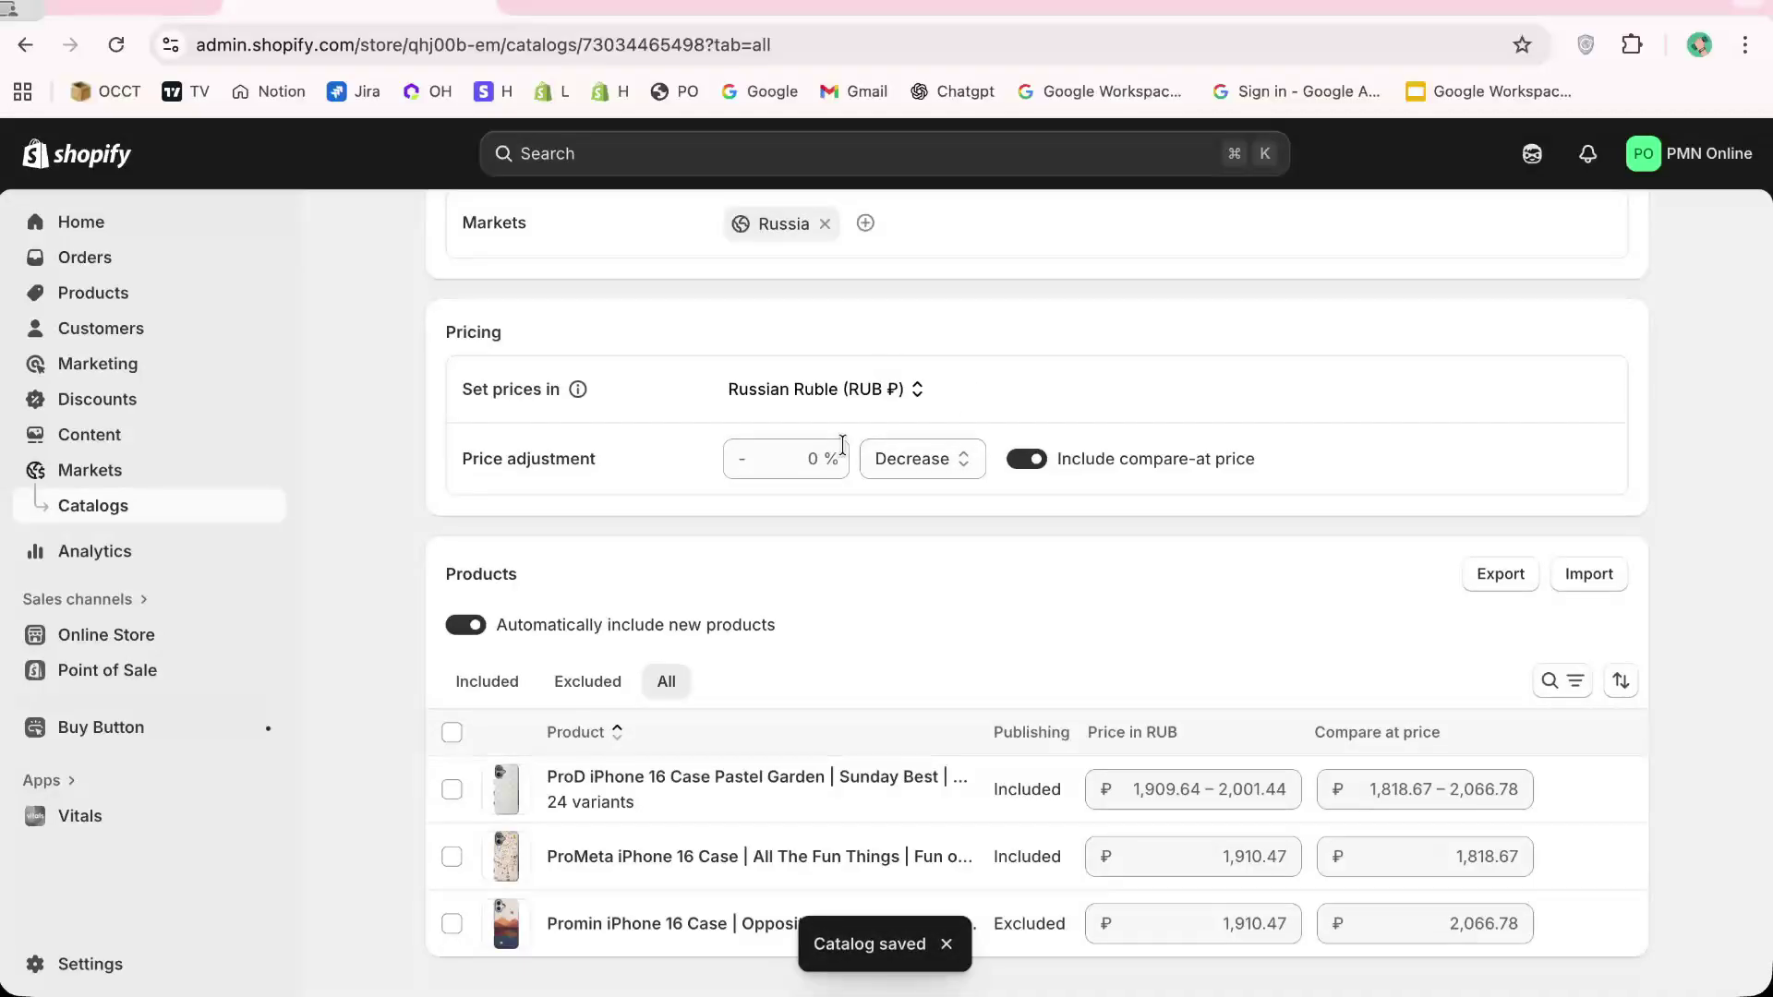
# Open the Russia market to view its currency, catalog and domain customizations
pyautogui.scroll(2, 651, 605)
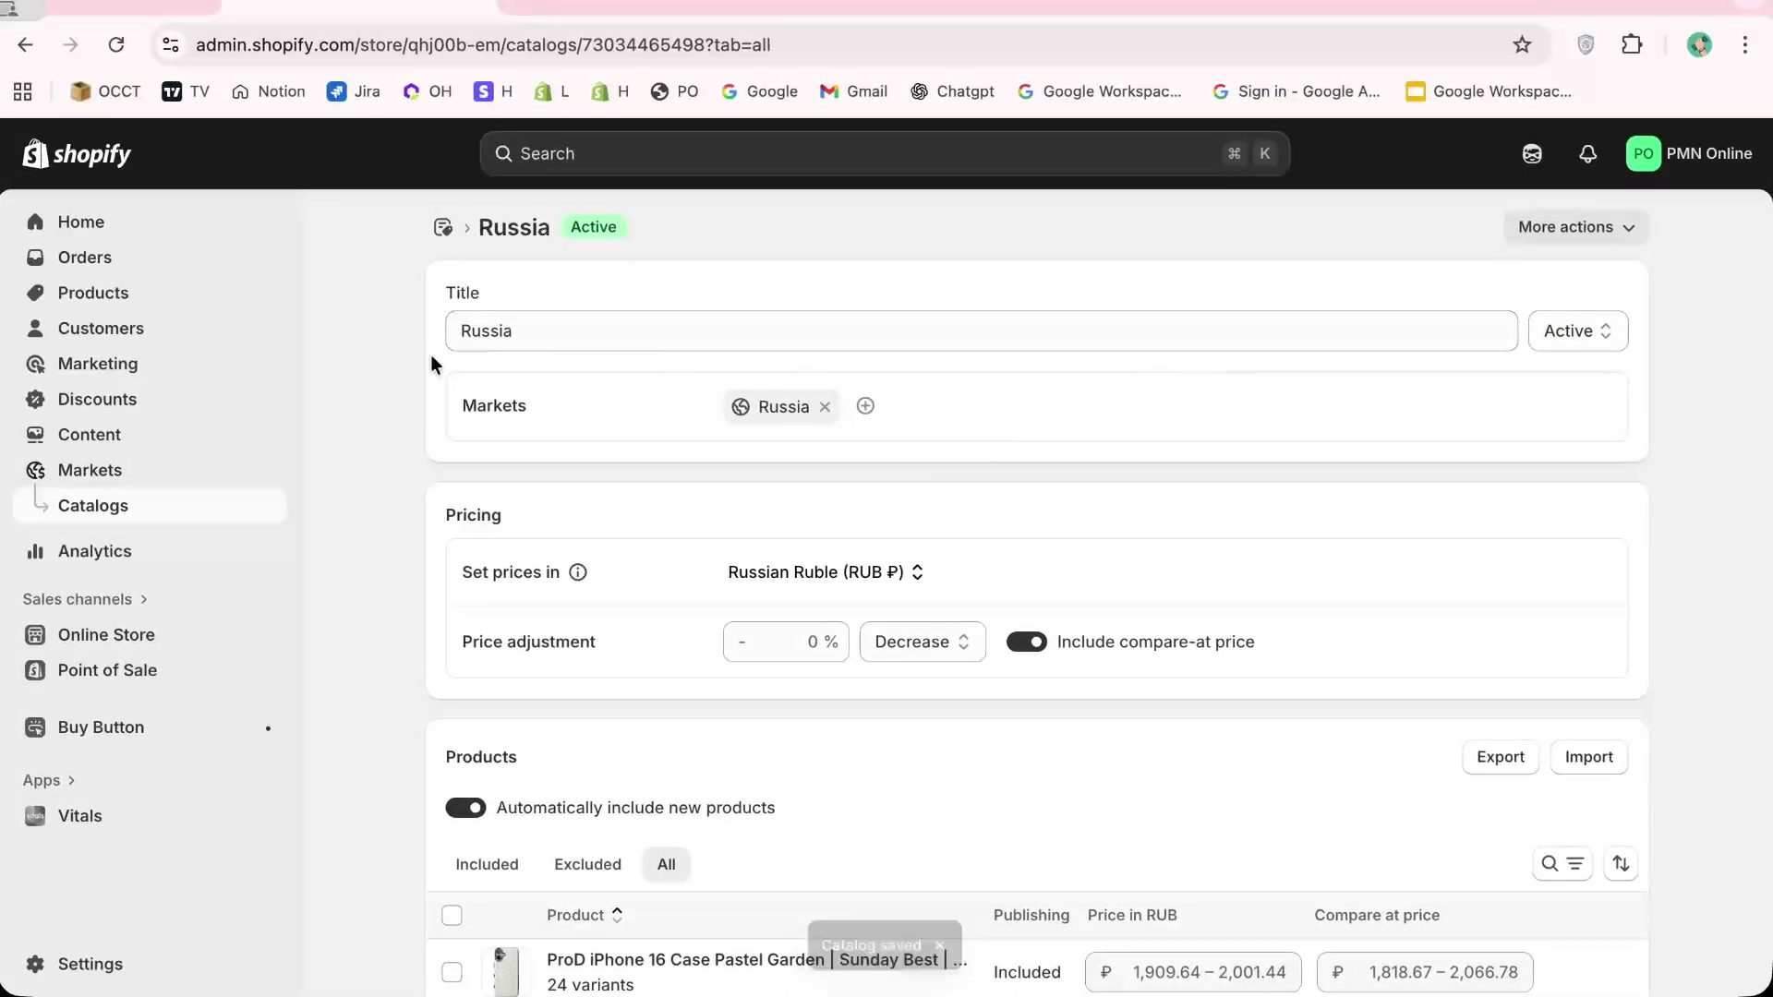
pyautogui.click(97, 507)
pyautogui.click(108, 473)
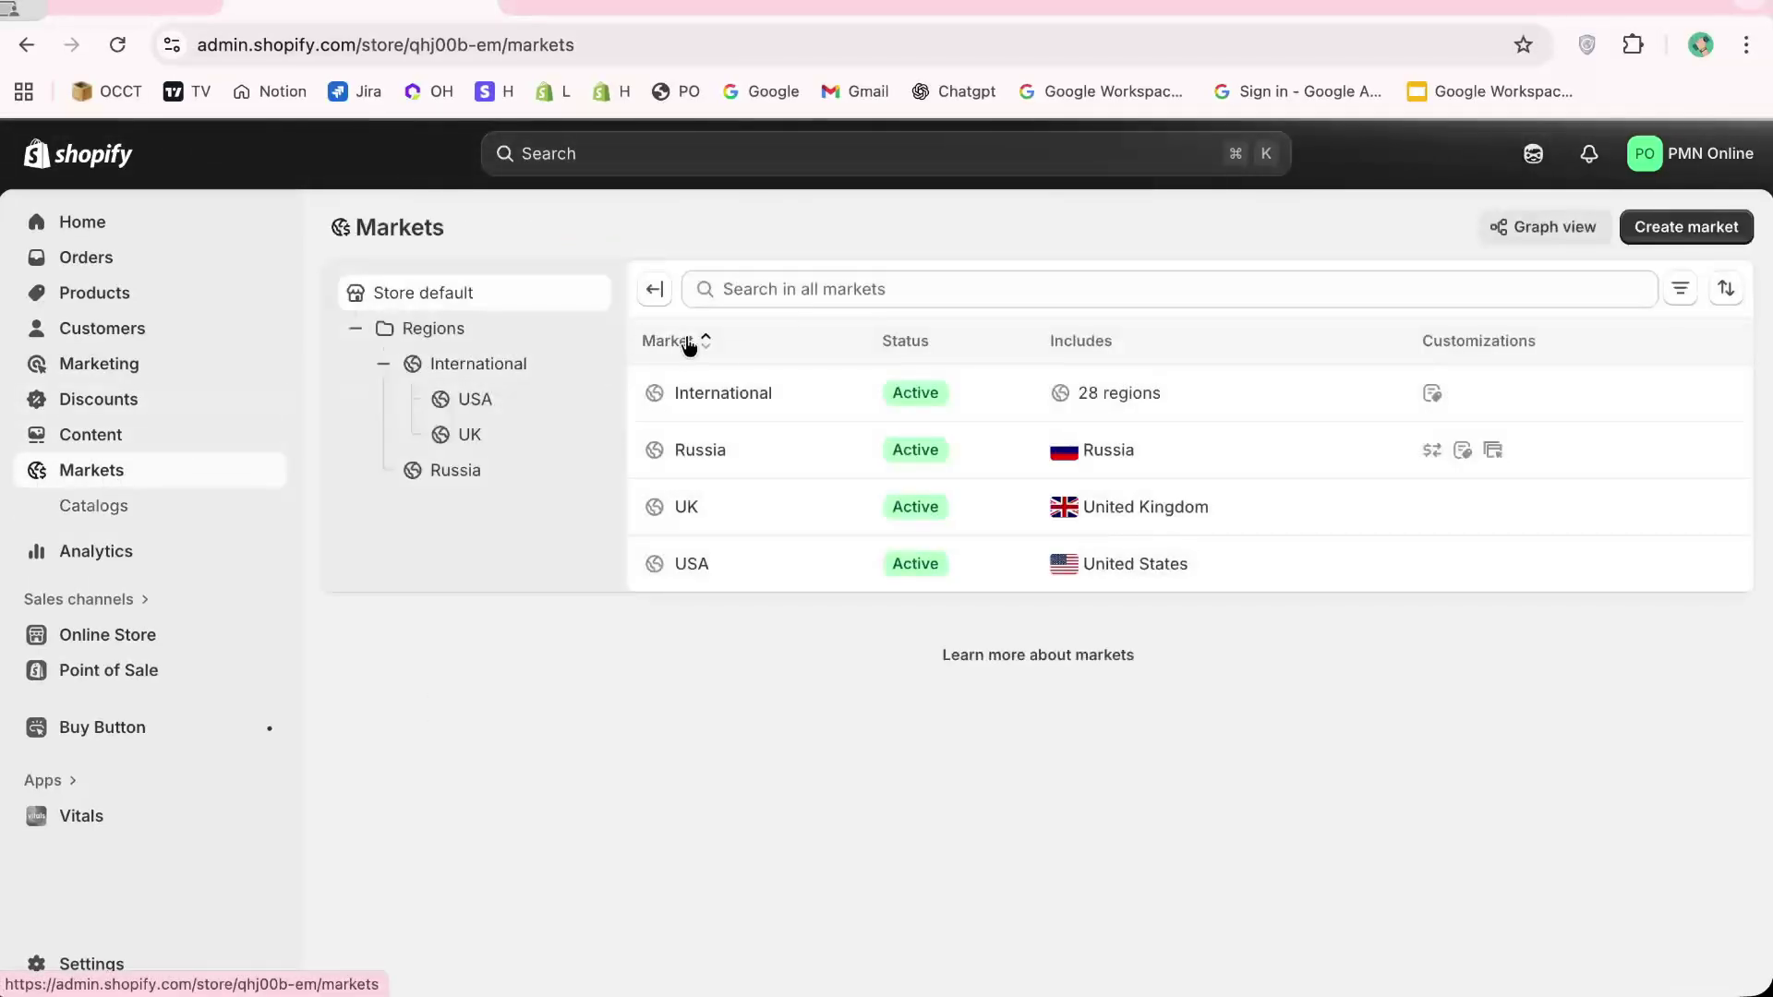
pyautogui.click(697, 452)
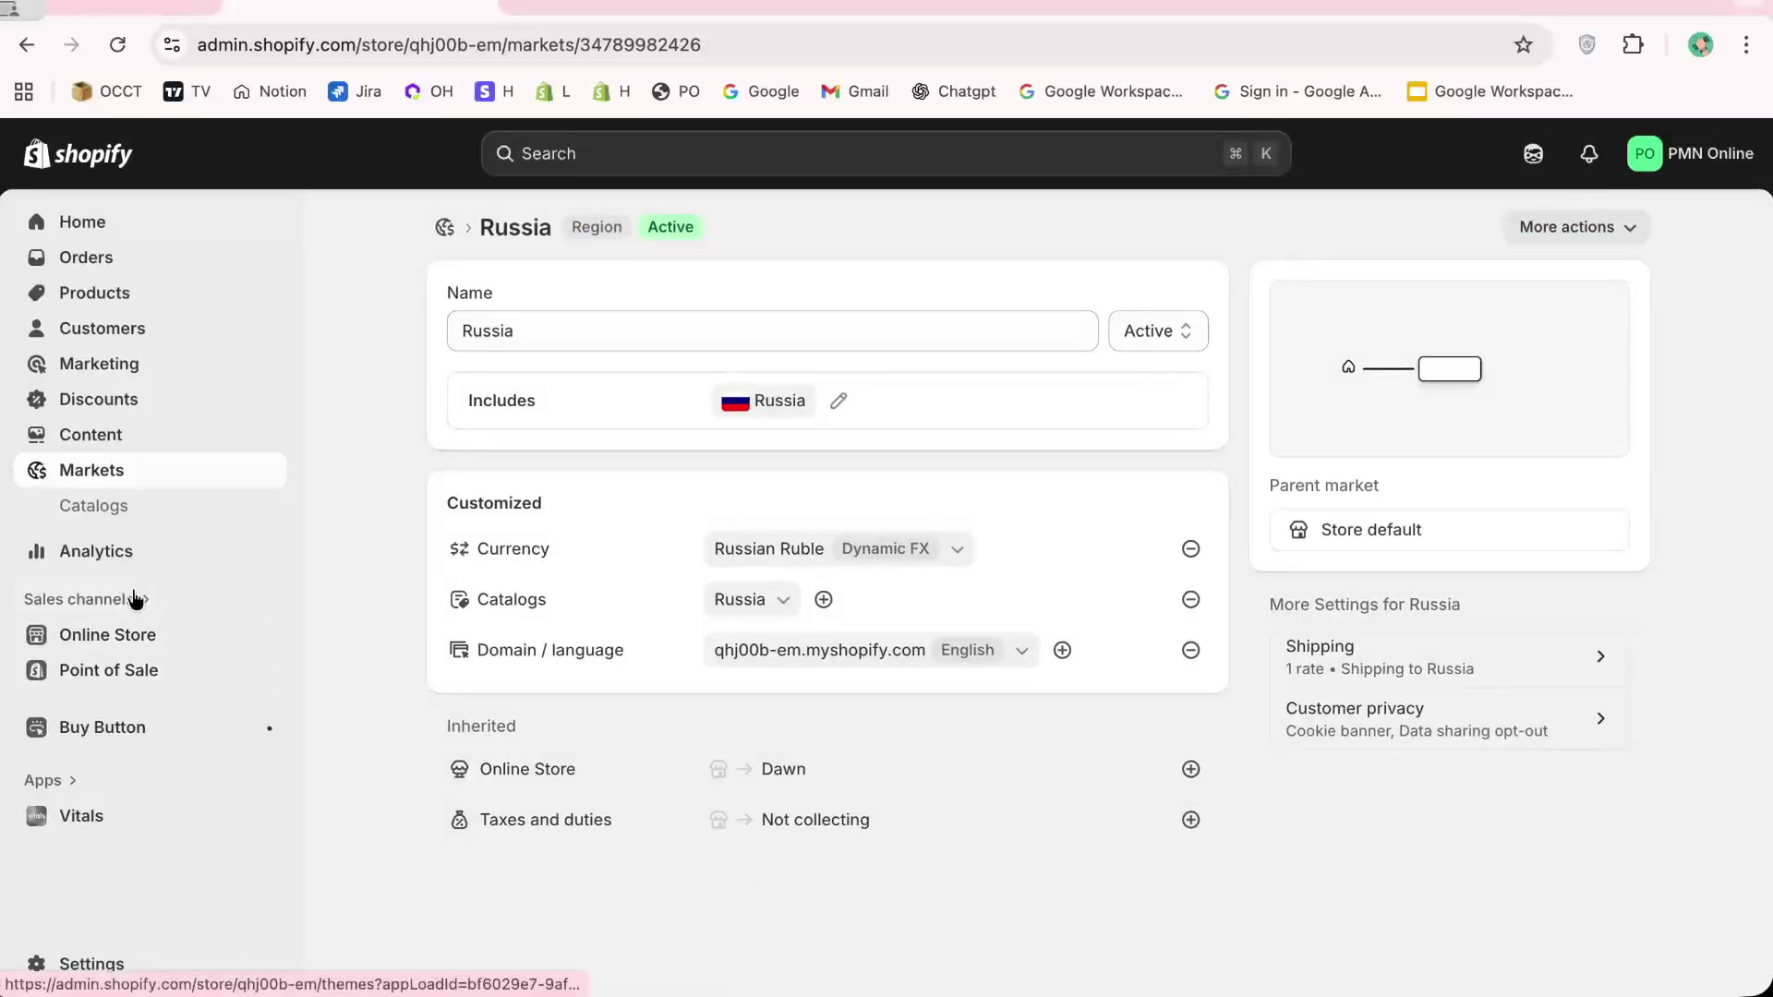
# Reopen the Russia catalog to check its included products, and go to the store's product list
pyautogui.click(74, 506)
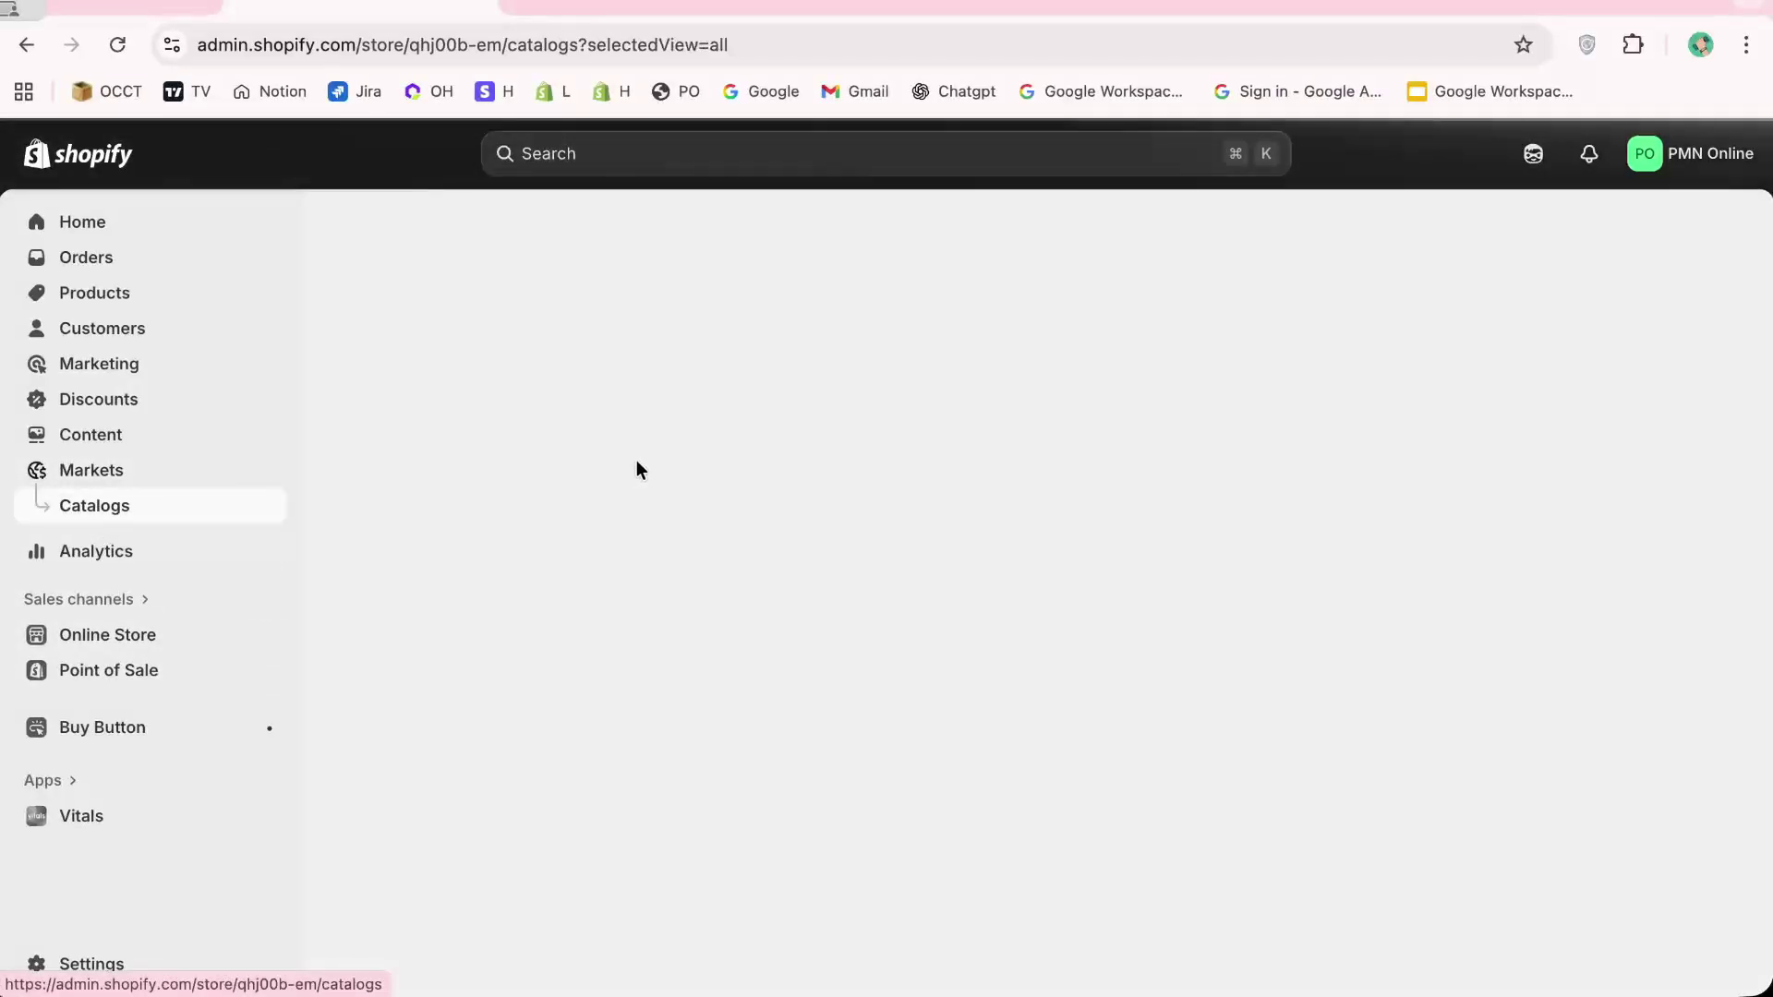
pyautogui.click(405, 447)
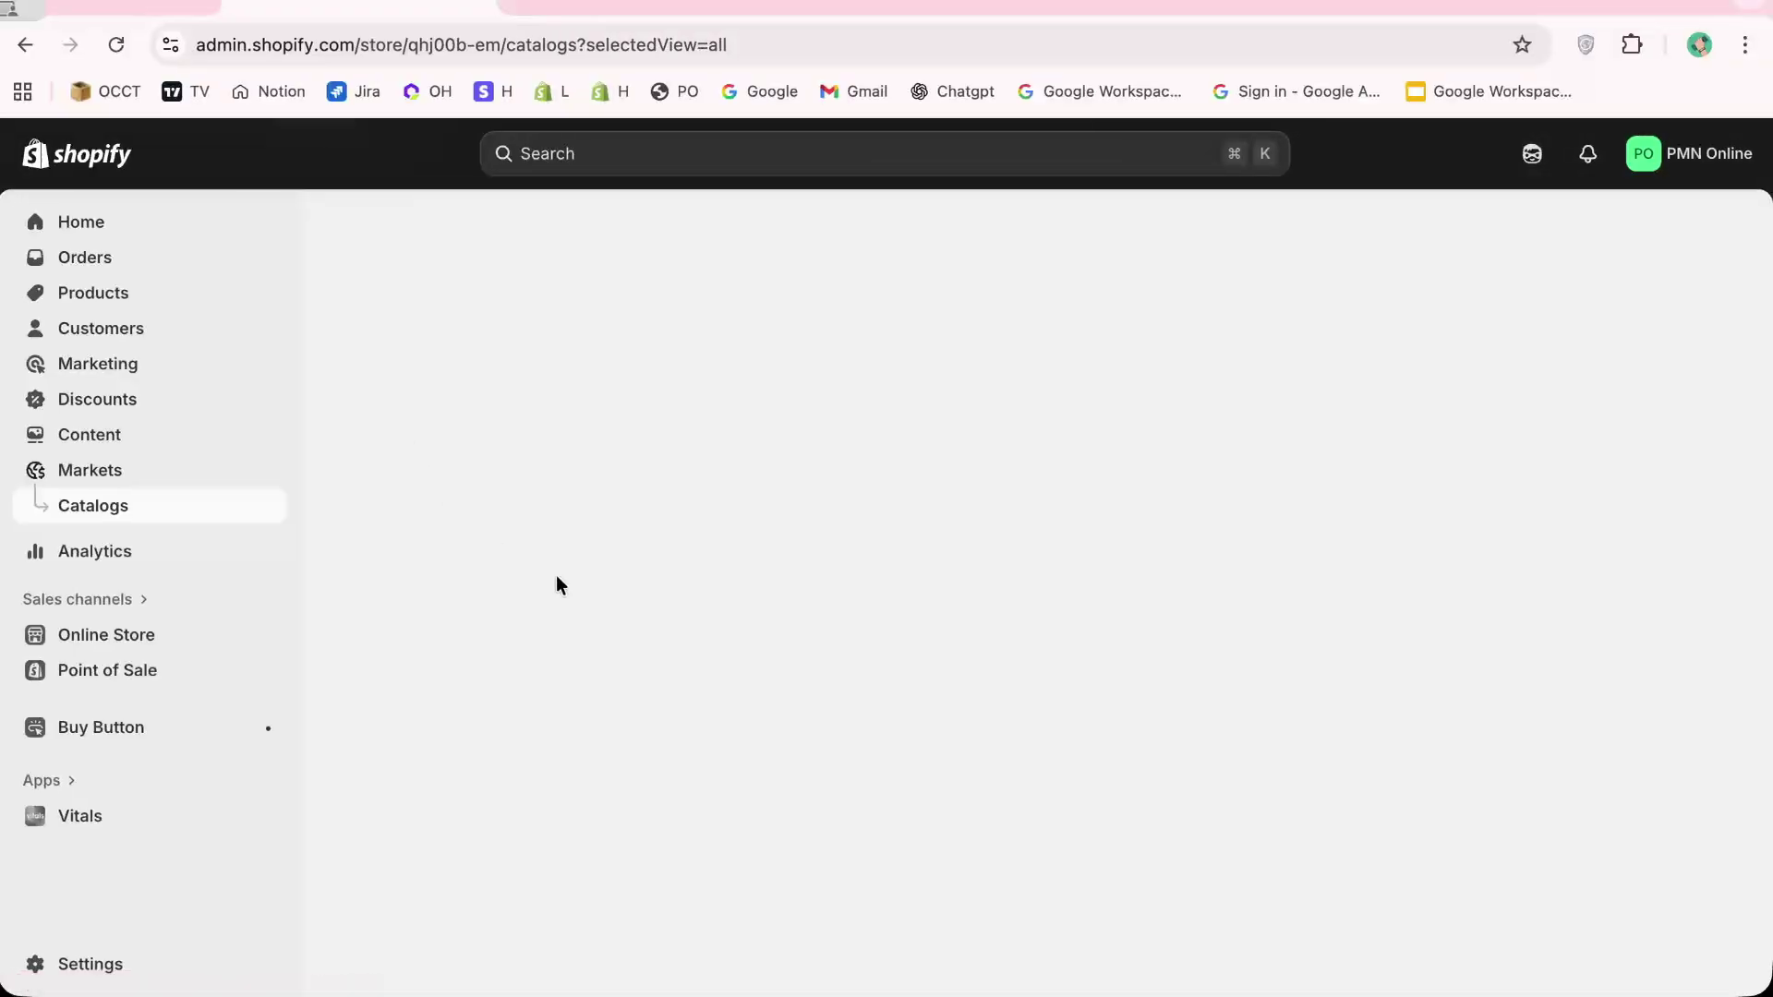
pyautogui.scroll(-2, 791, 668)
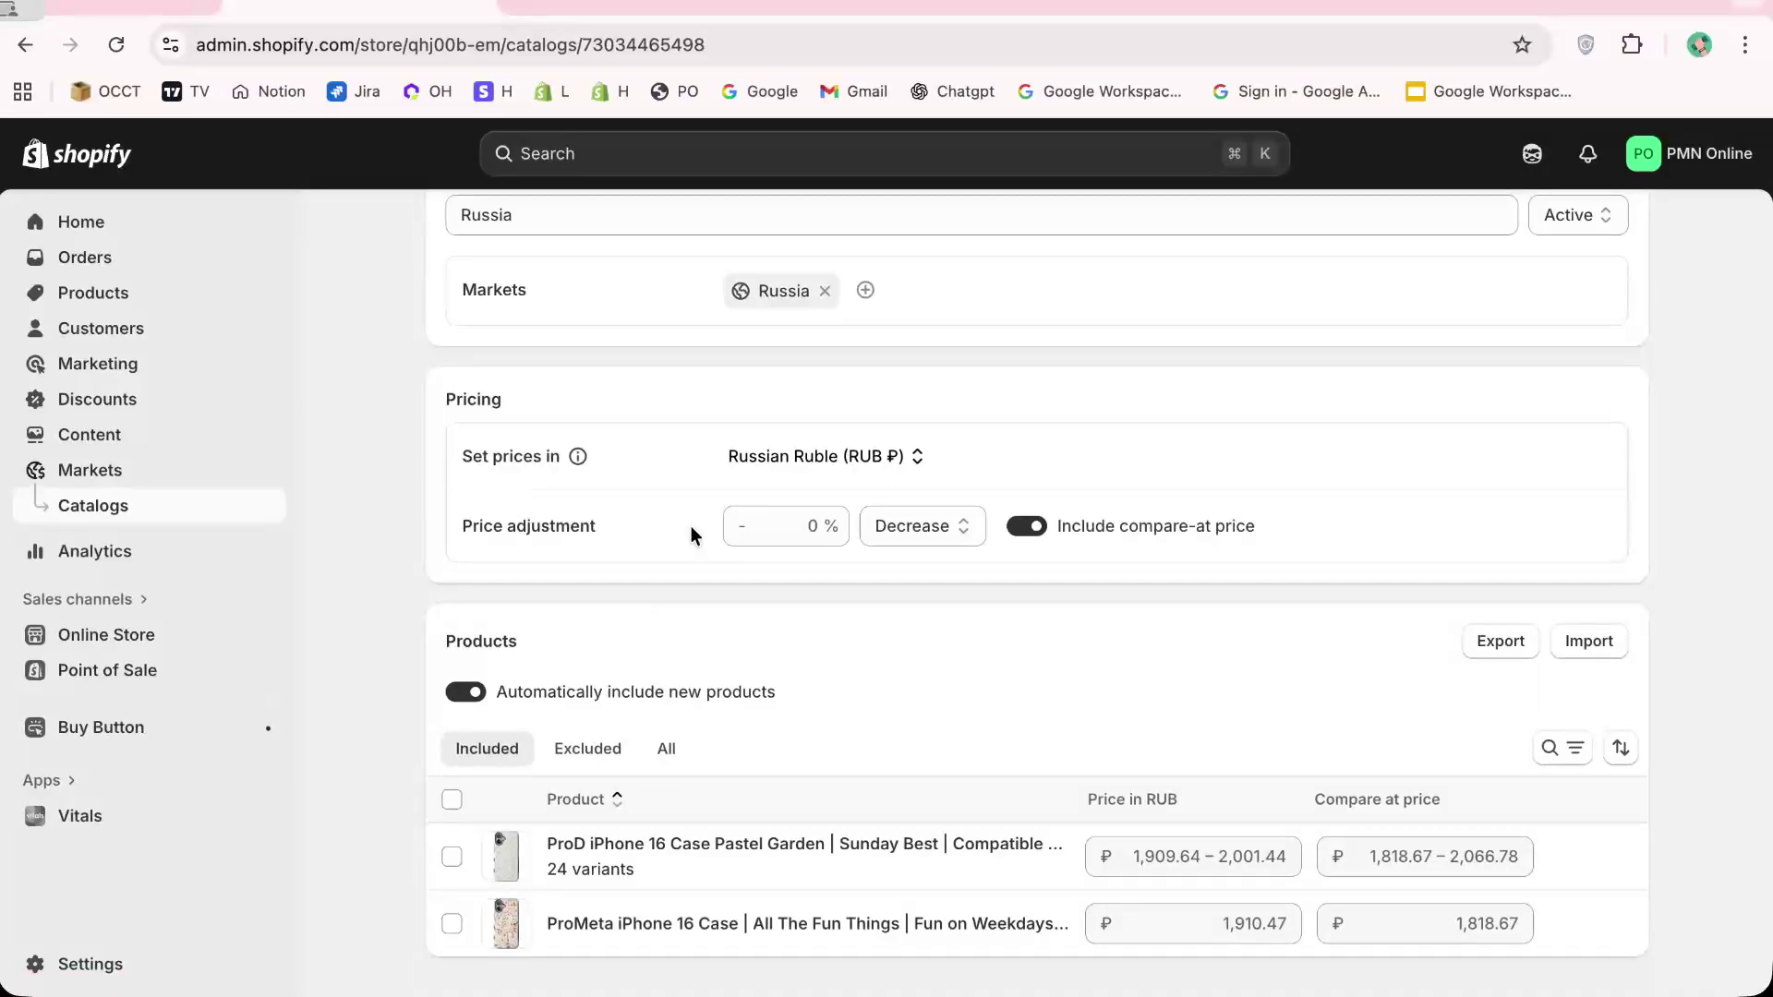
pyautogui.click(124, 301)
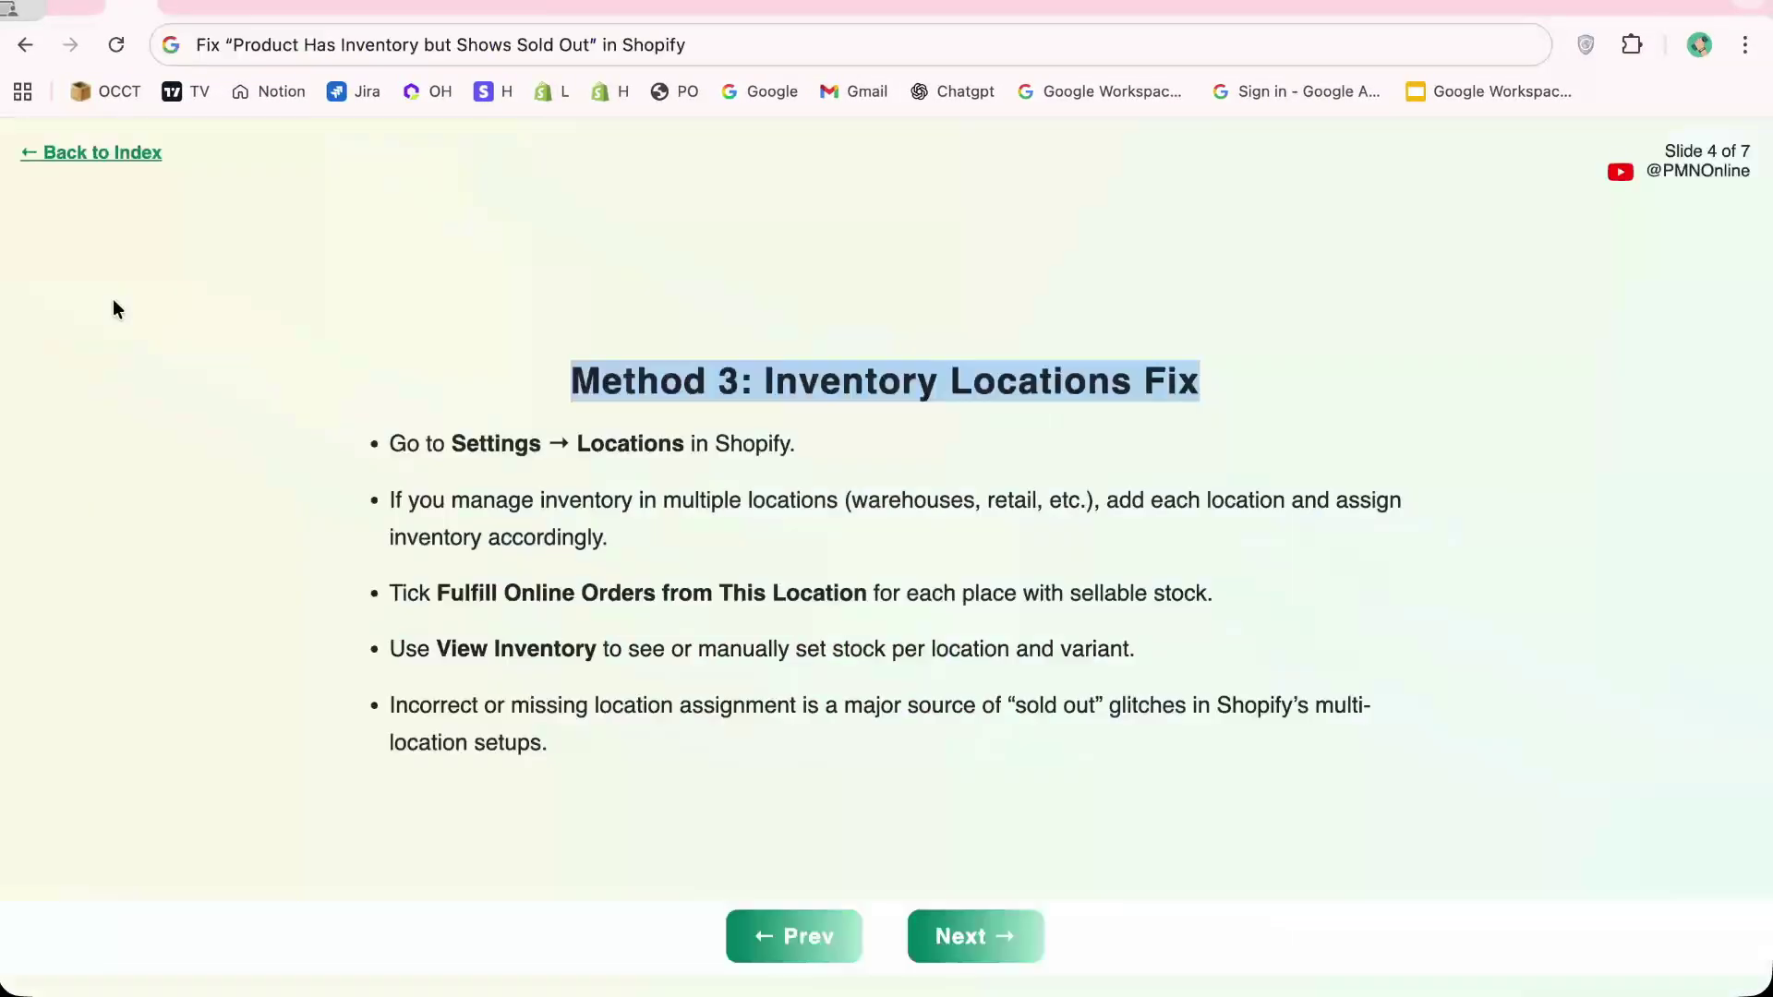
# Advance the guide to the Method 4: Single Product Fix slide and highlight its heading and first instruction
pyautogui.press('Right')
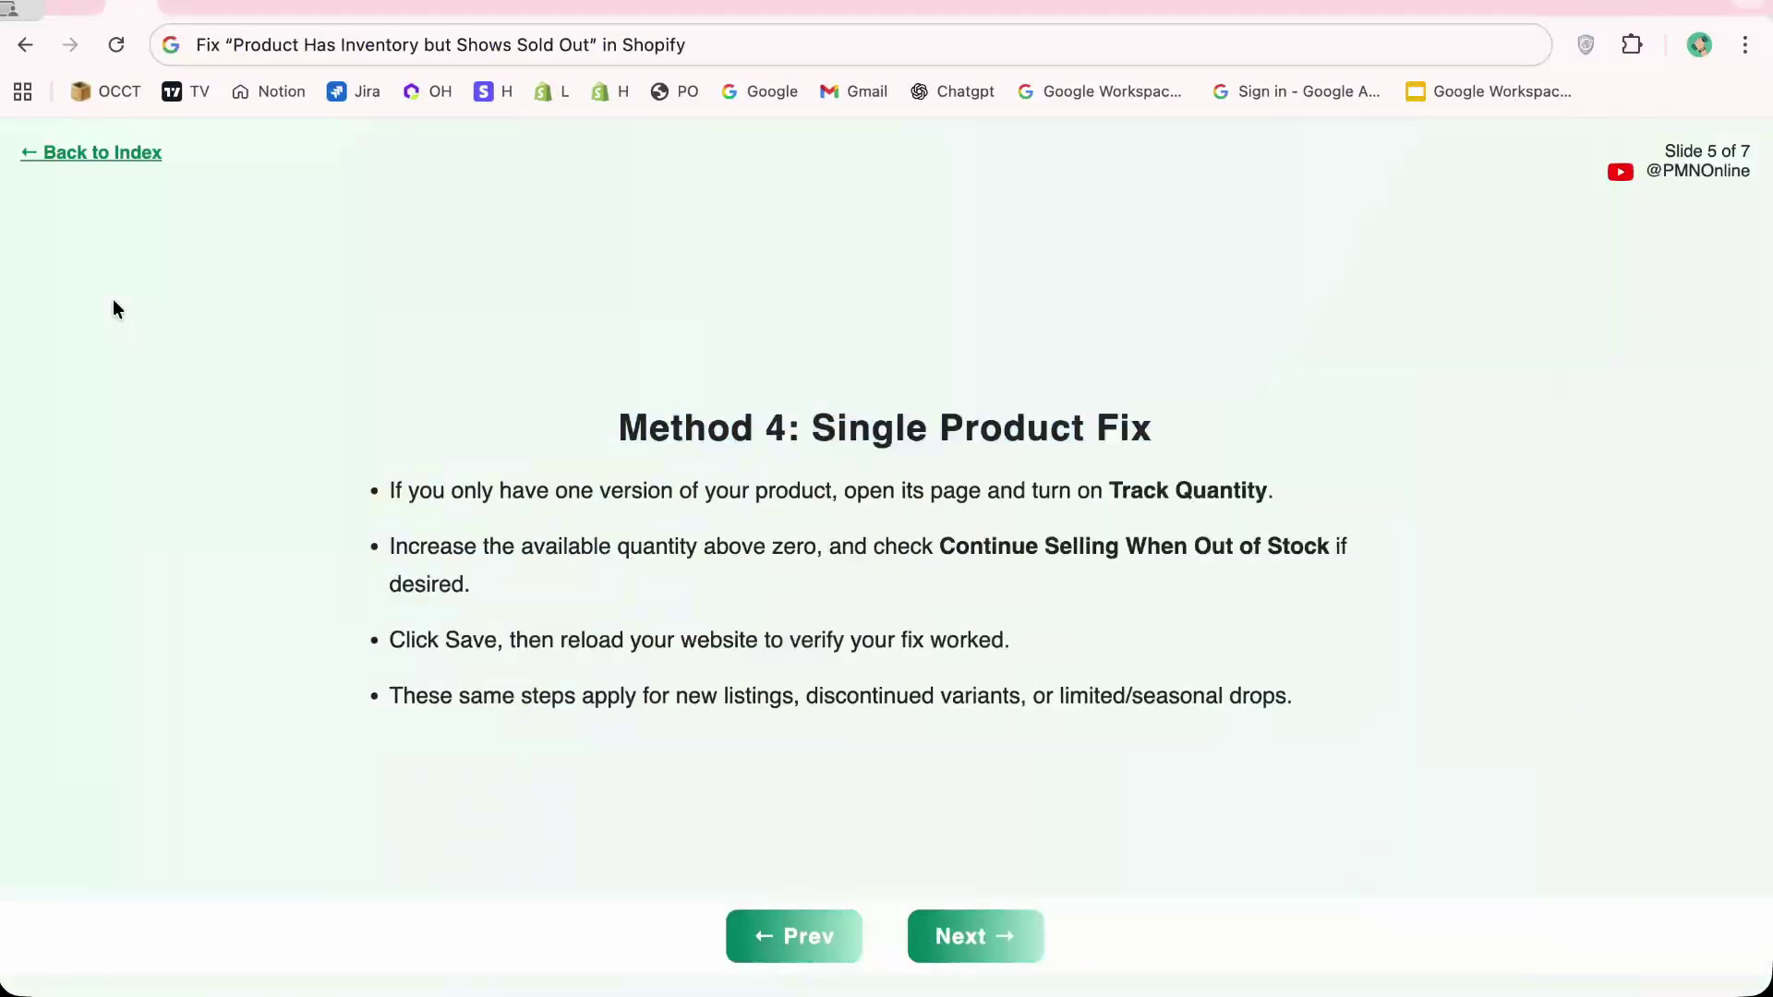
pyautogui.tripleClick(730, 409)
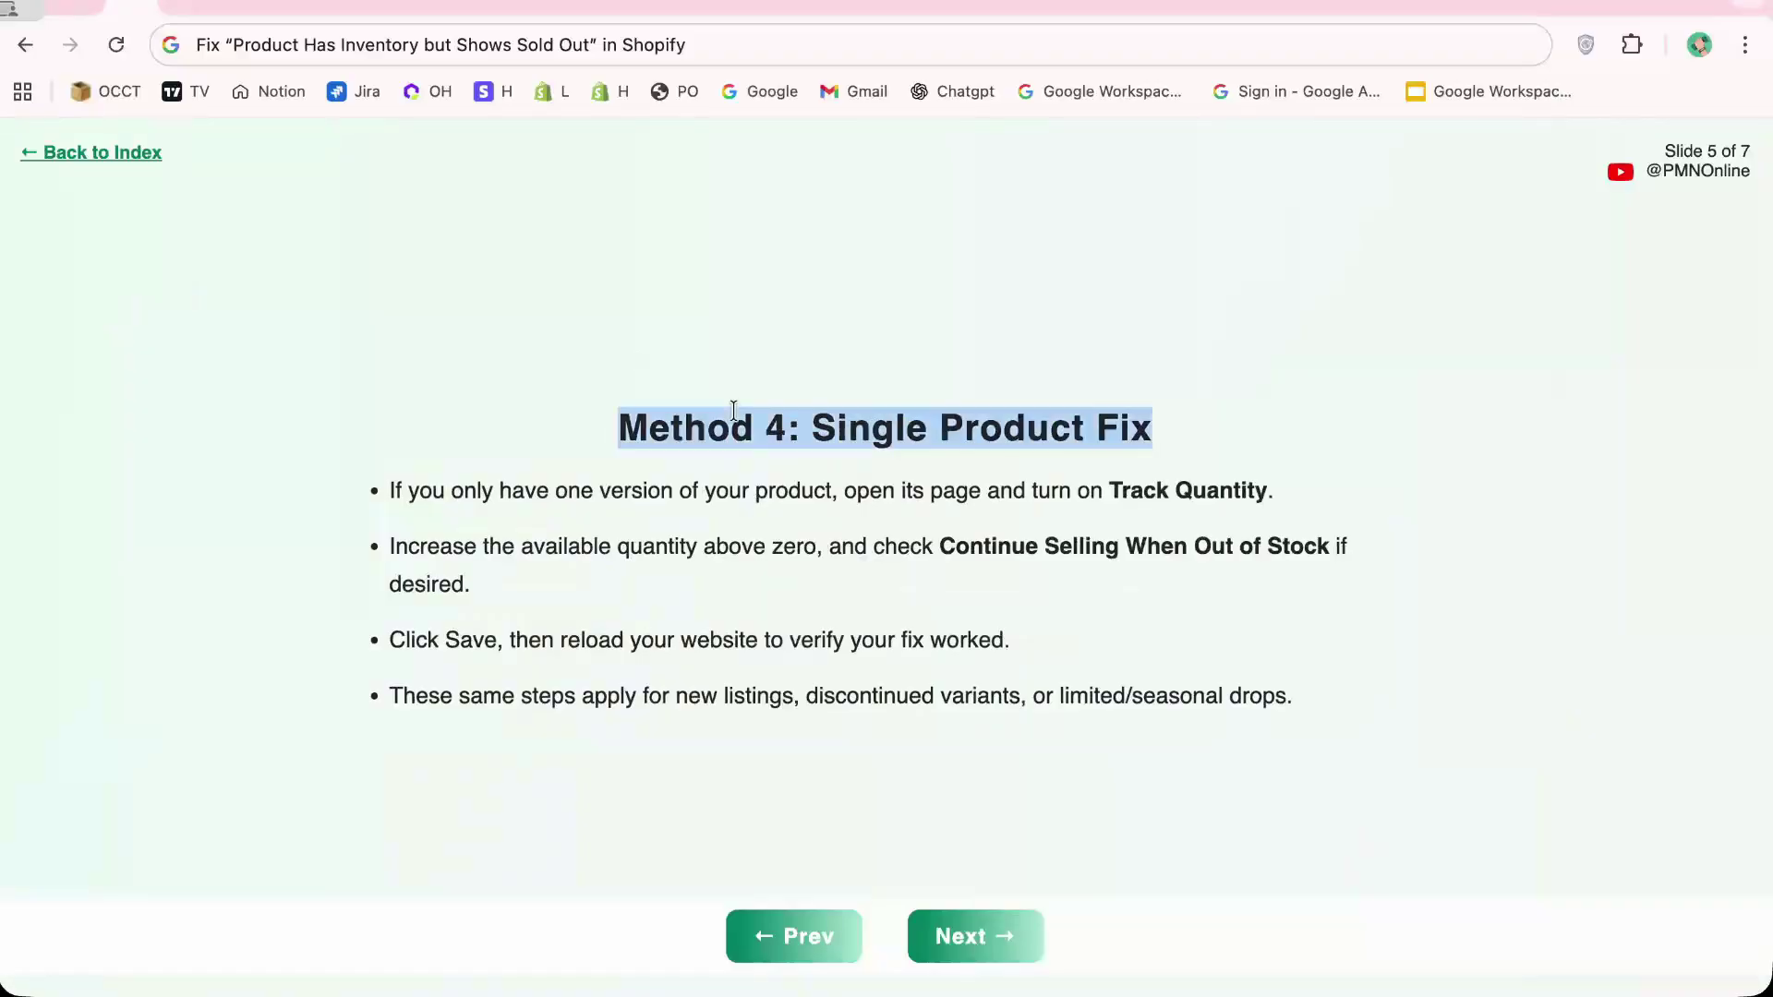
pyautogui.tripleClick(749, 476)
pyautogui.click(864, 540)
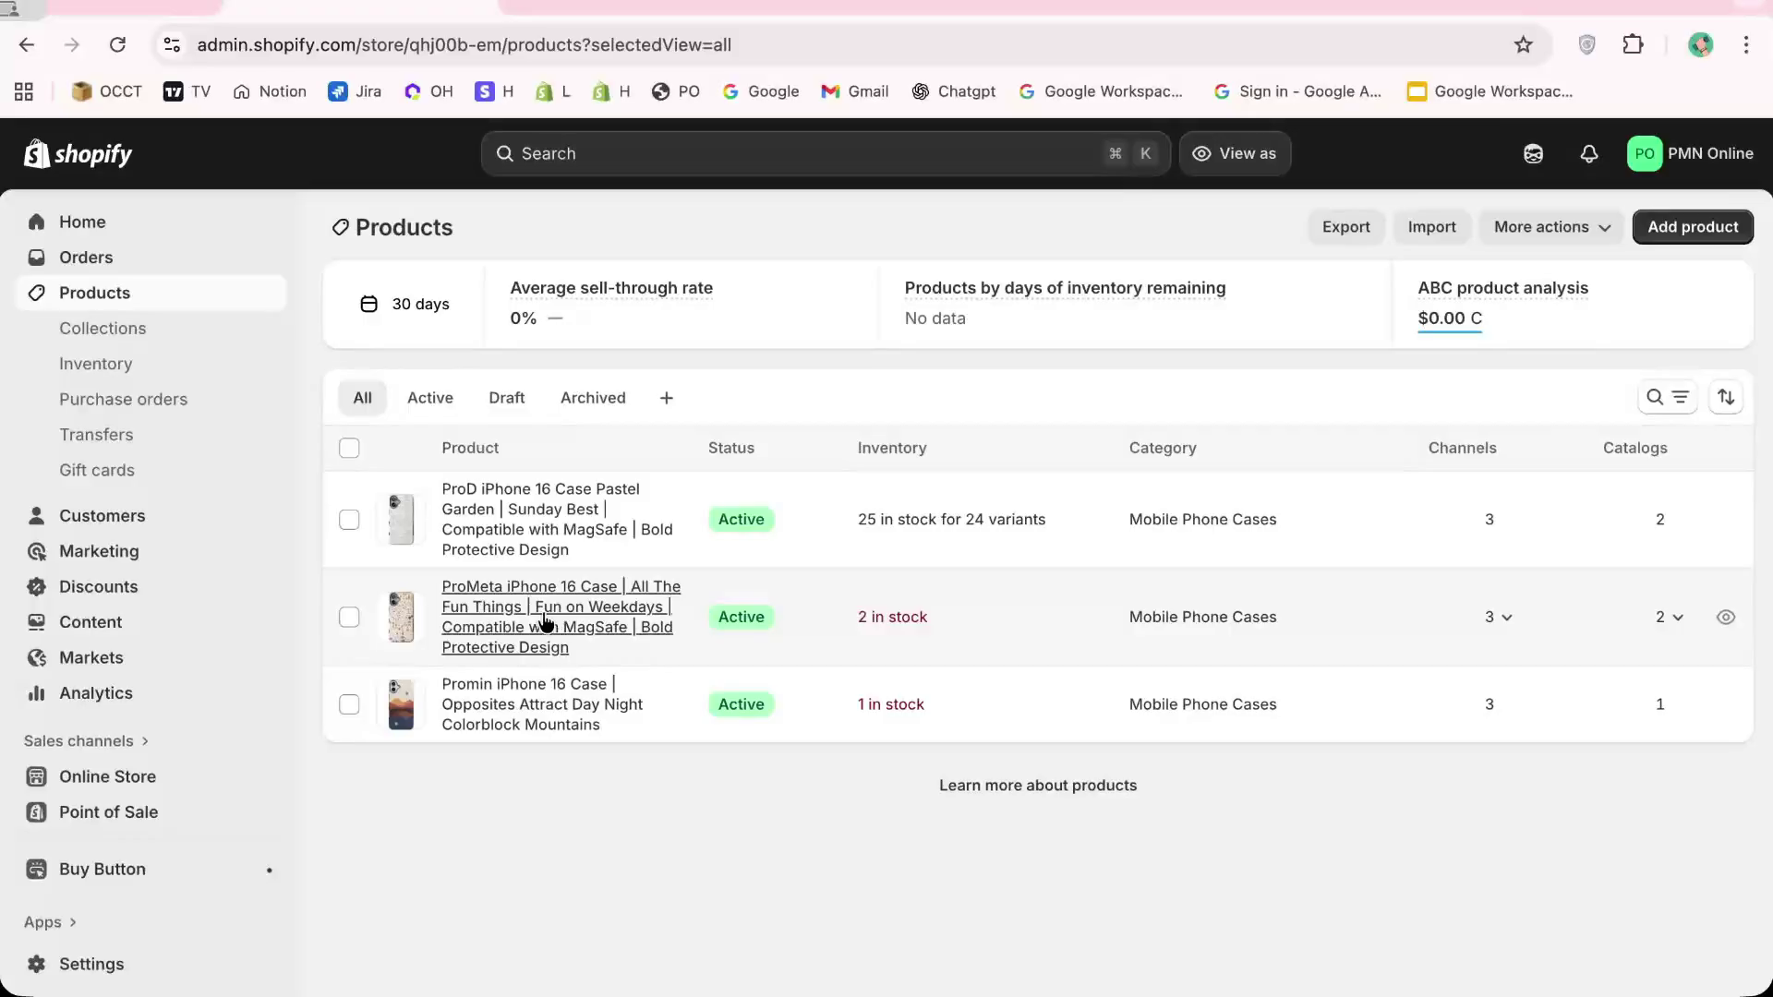
# Open the ProMeta iPhone 16 Case product from the product list and view its Inventory section
pyautogui.click(556, 632)
pyautogui.scroll(-10, 1010, 641)
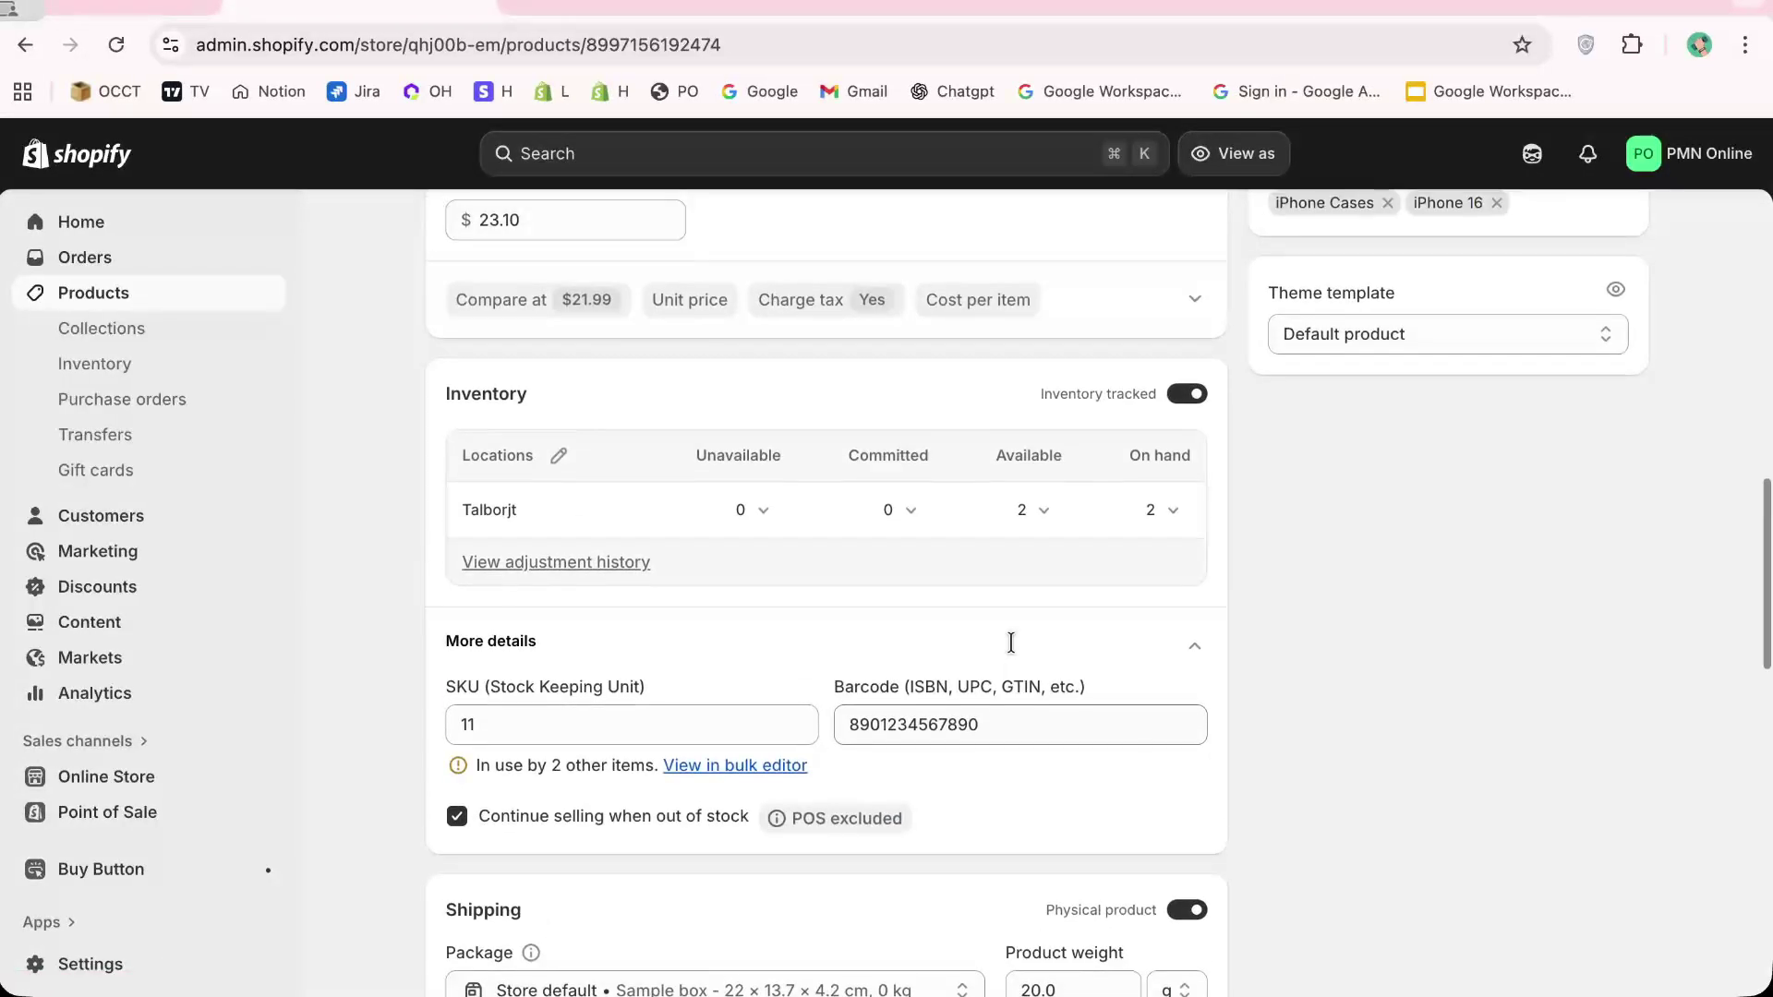
pyautogui.scroll(1, 1016, 653)
# Switch inventory tracking off and back on for the ProMeta case, and do the same with Continue selling when out of stock
pyautogui.click(1188, 450)
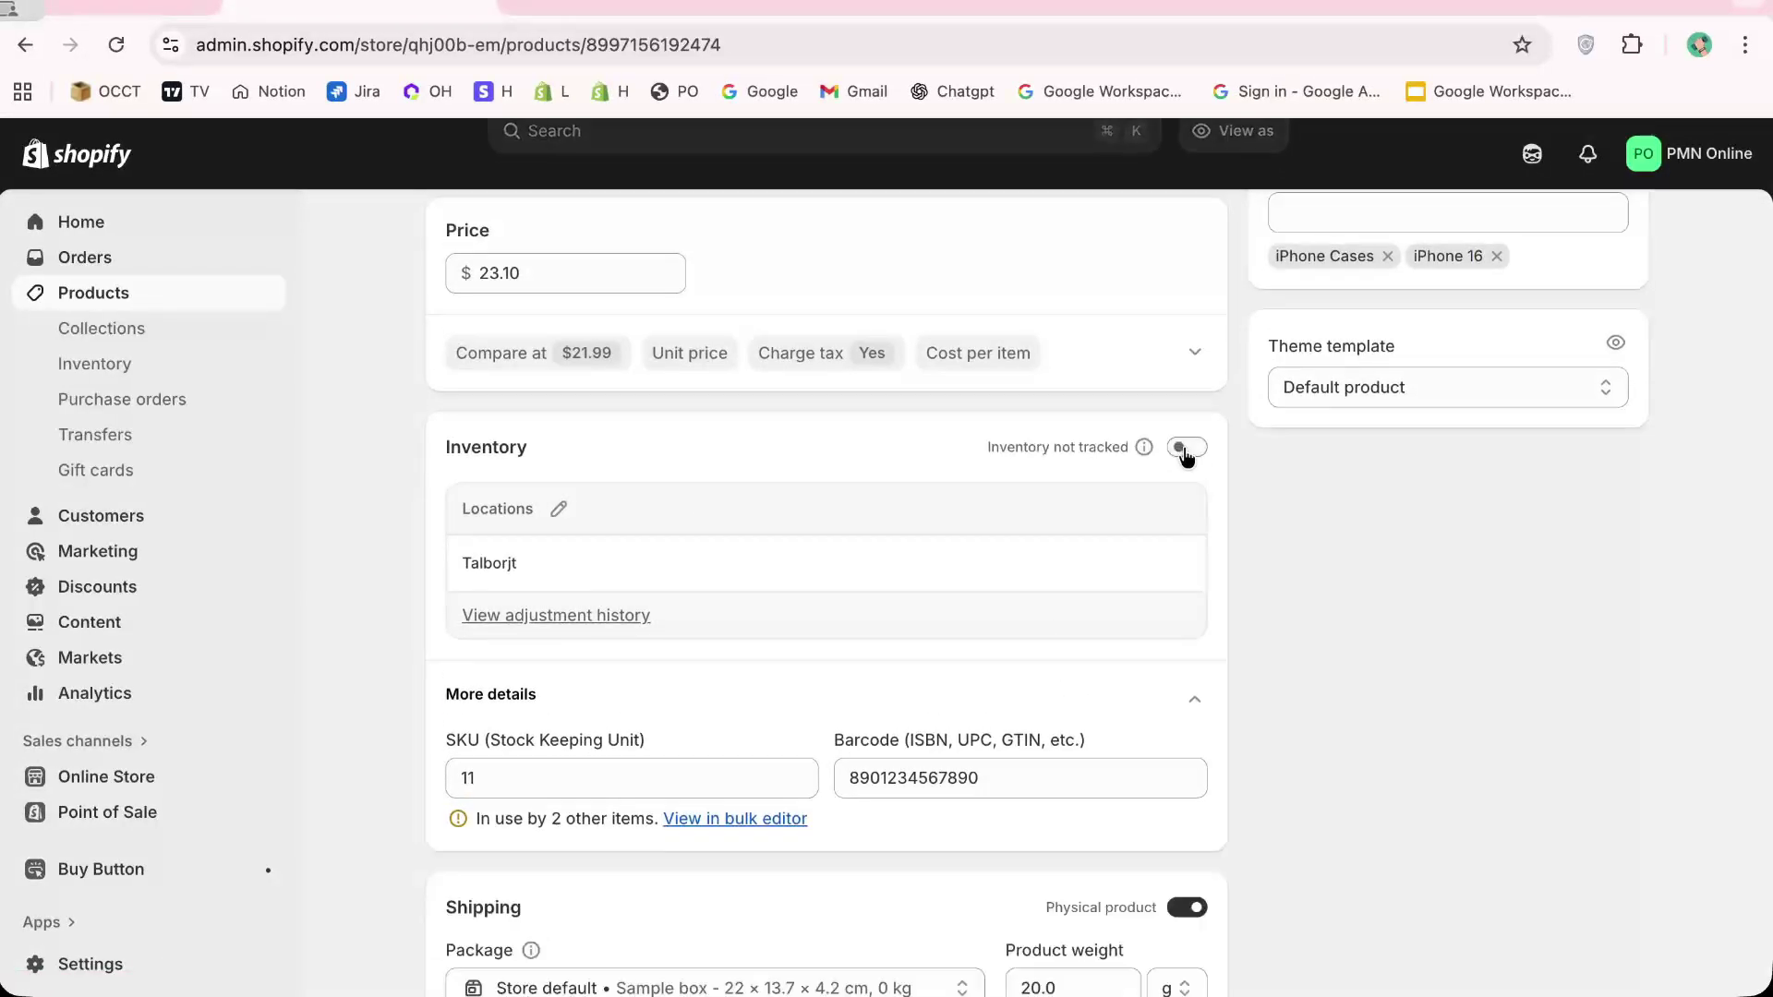
pyautogui.click(1188, 450)
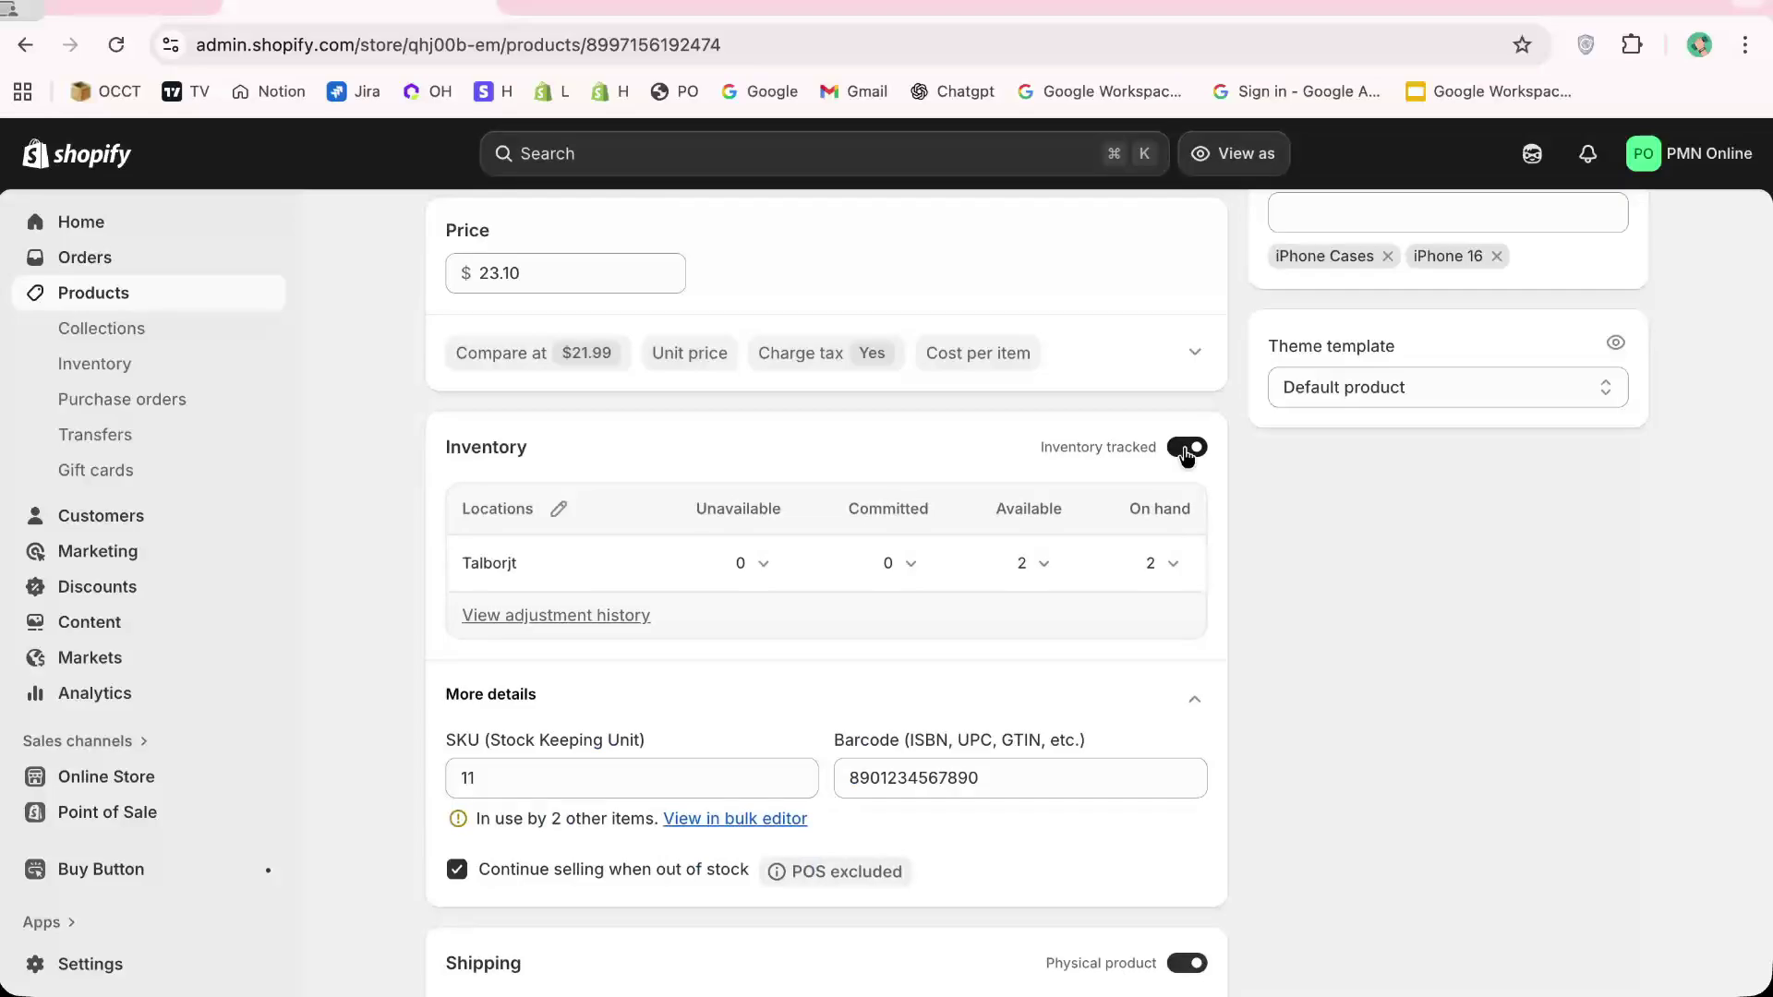
pyautogui.scroll(-1, 740, 793)
pyautogui.click(606, 743)
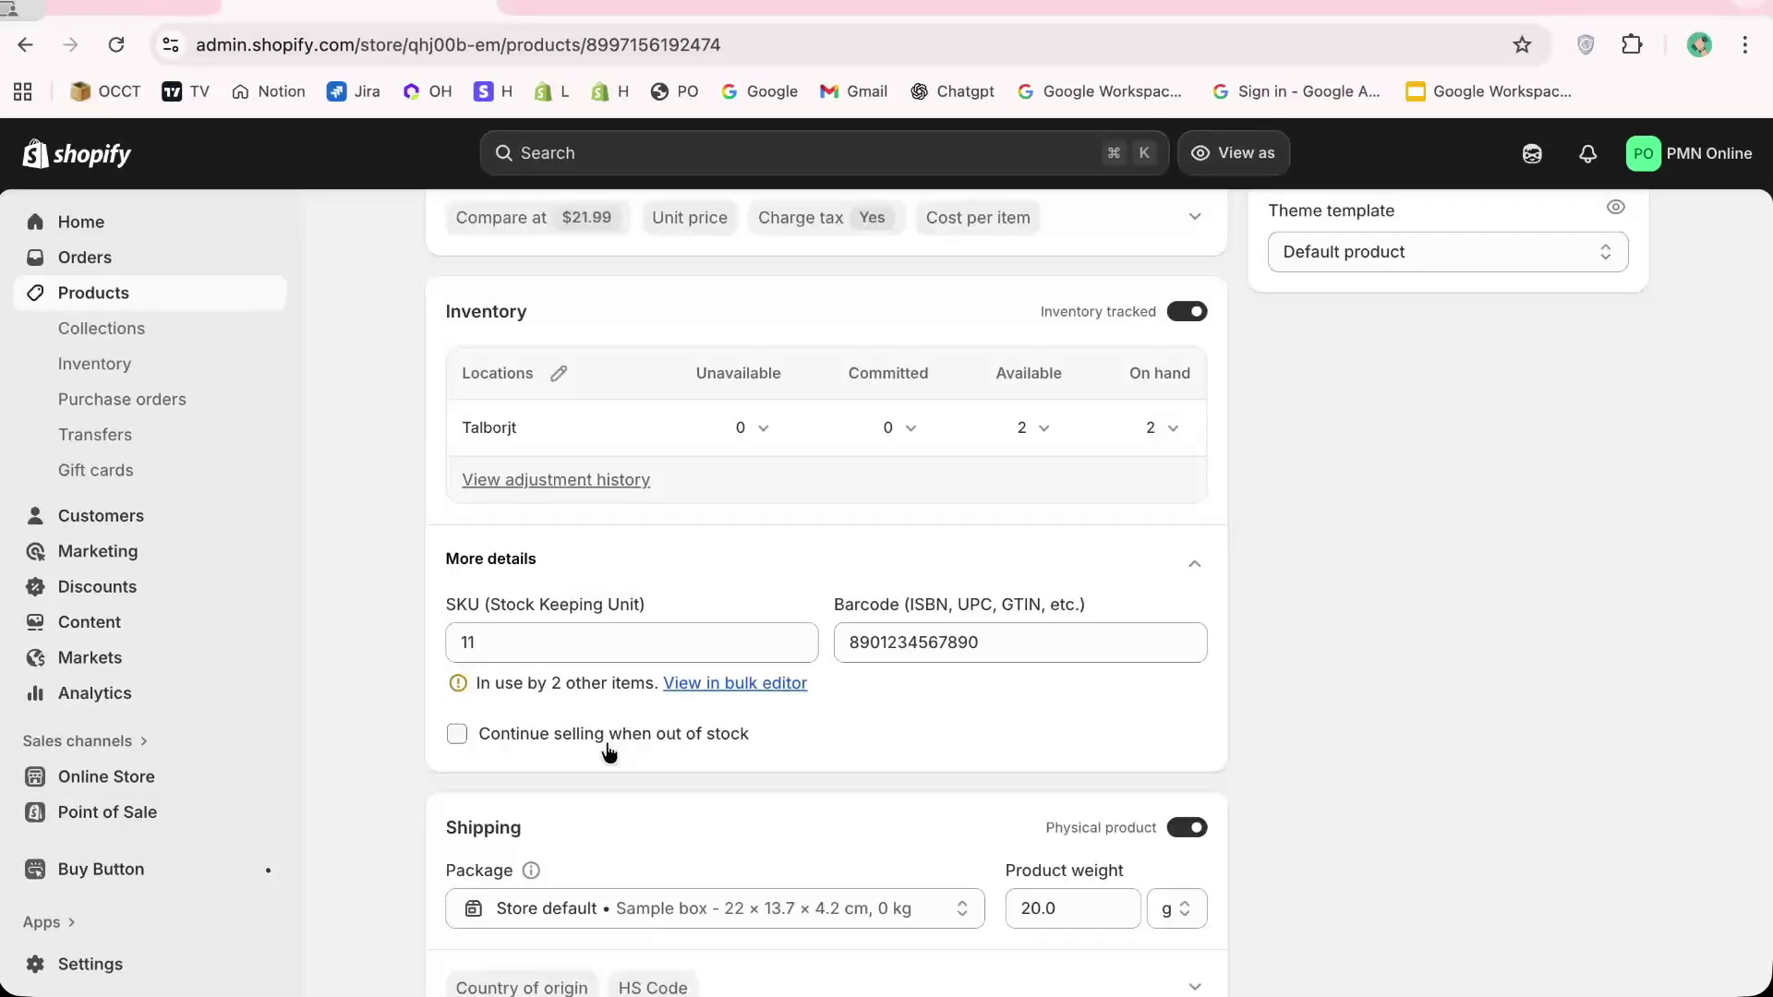
pyautogui.click(607, 743)
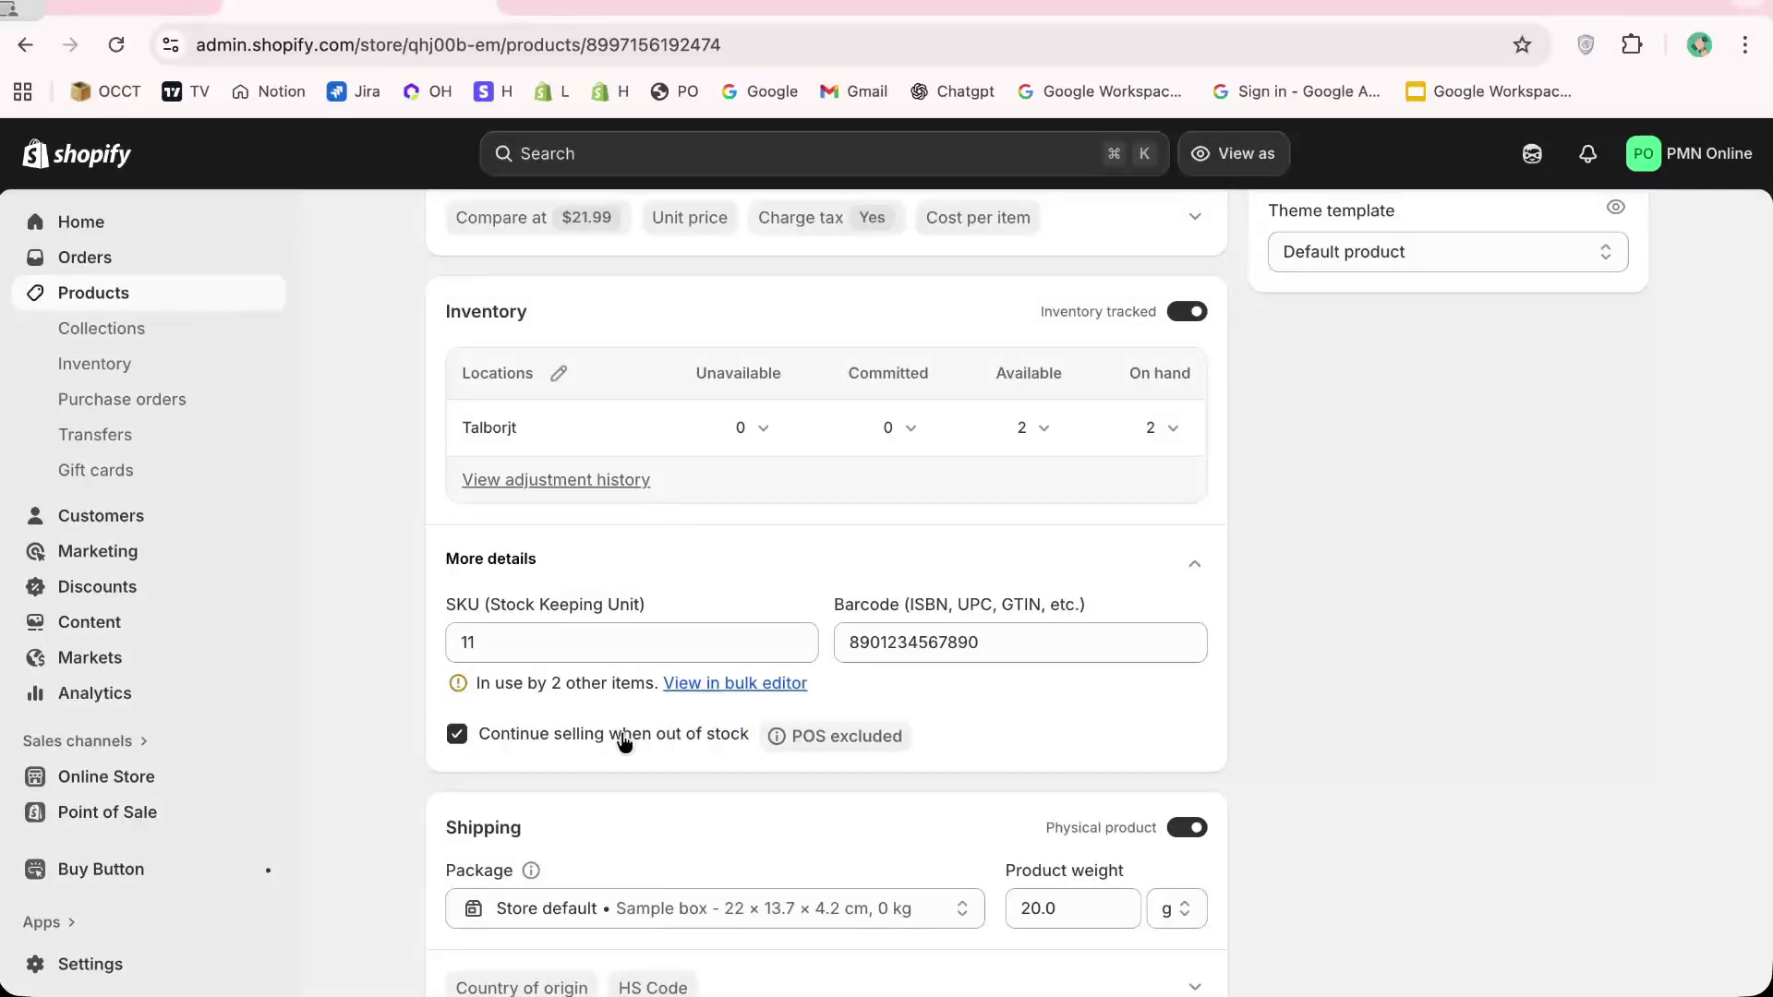
pyautogui.scroll(5, 625, 743)
pyautogui.scroll(-5, 717, 600)
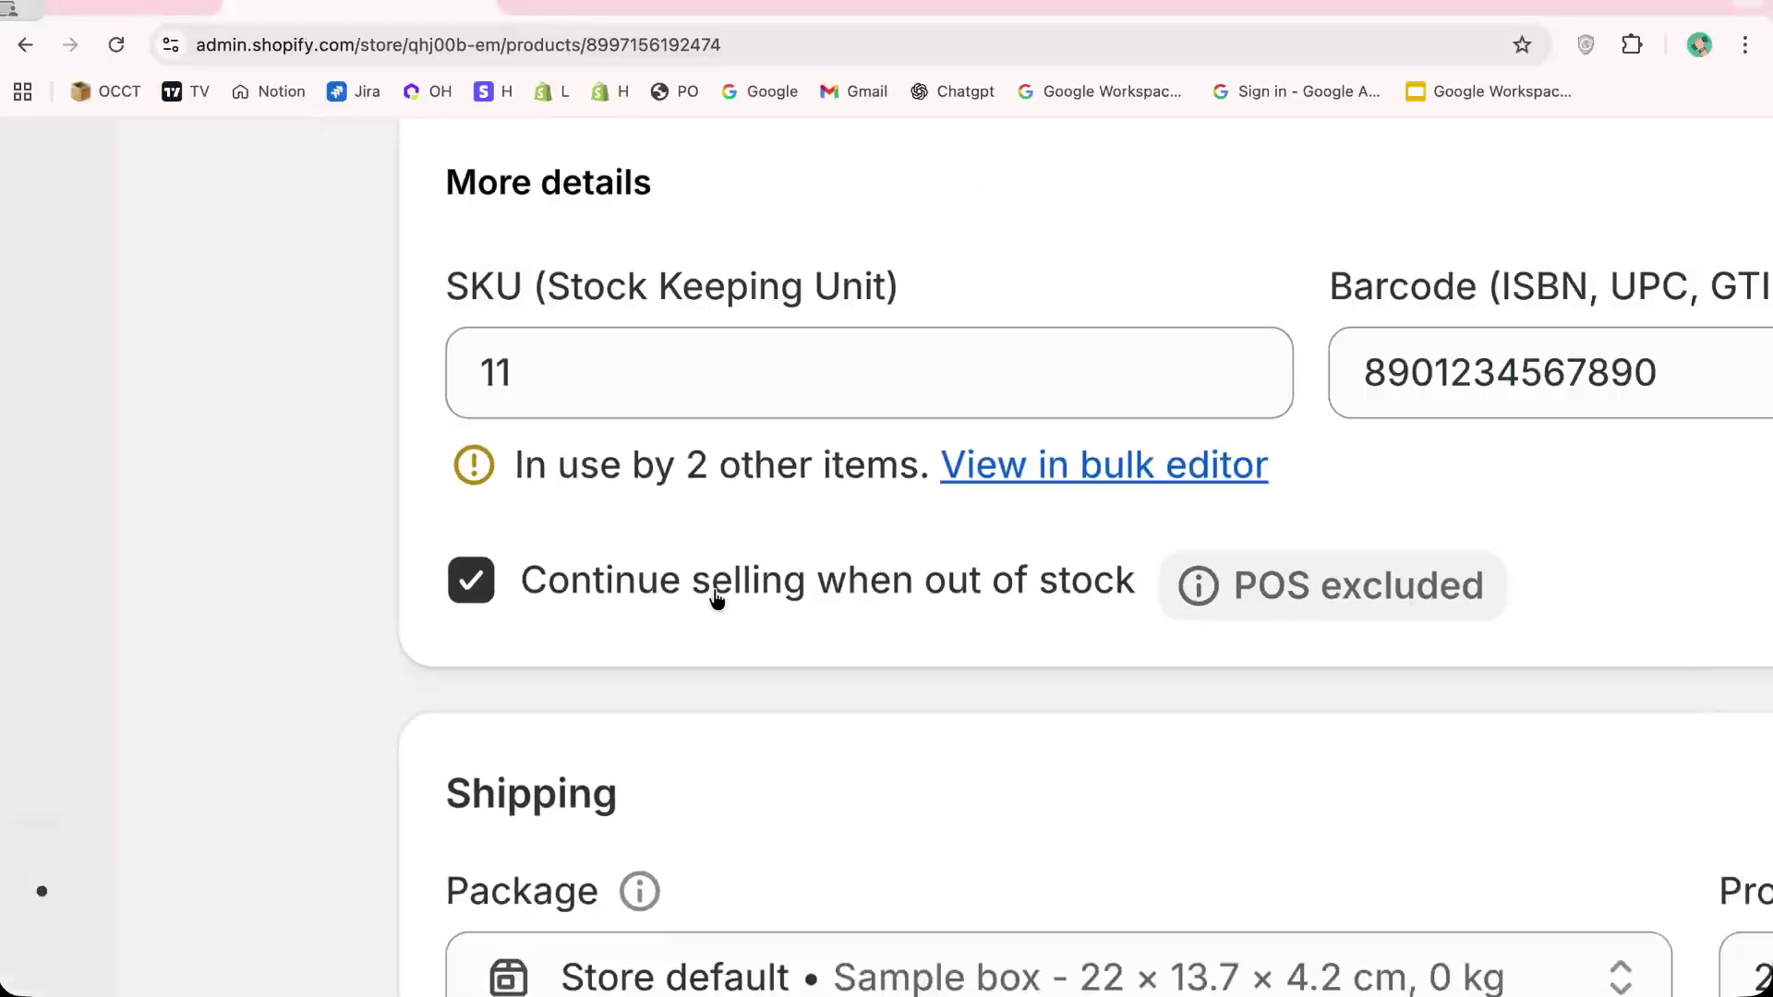
pyautogui.click(559, 745)
pyautogui.click(565, 737)
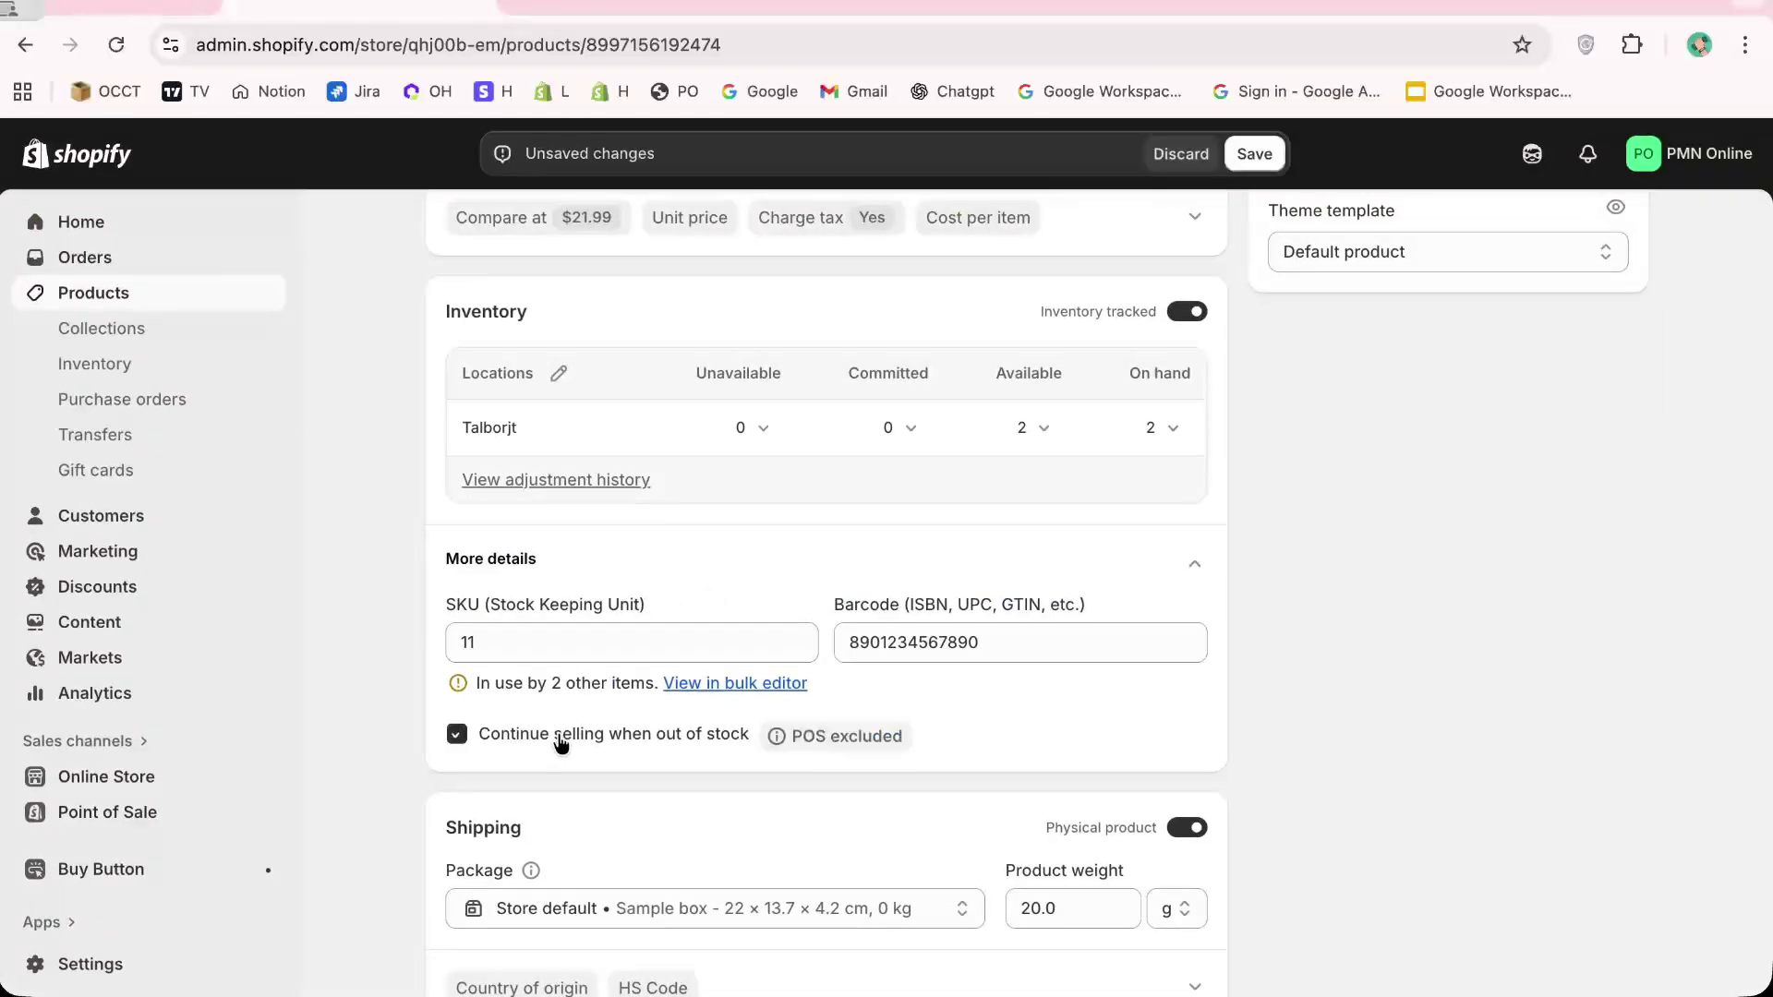
# Demonstrate the ProMeta case's inventory tracking once more by disabling and re-enabling it, and recheck its inventory details
pyautogui.scroll(3, 1011, 647)
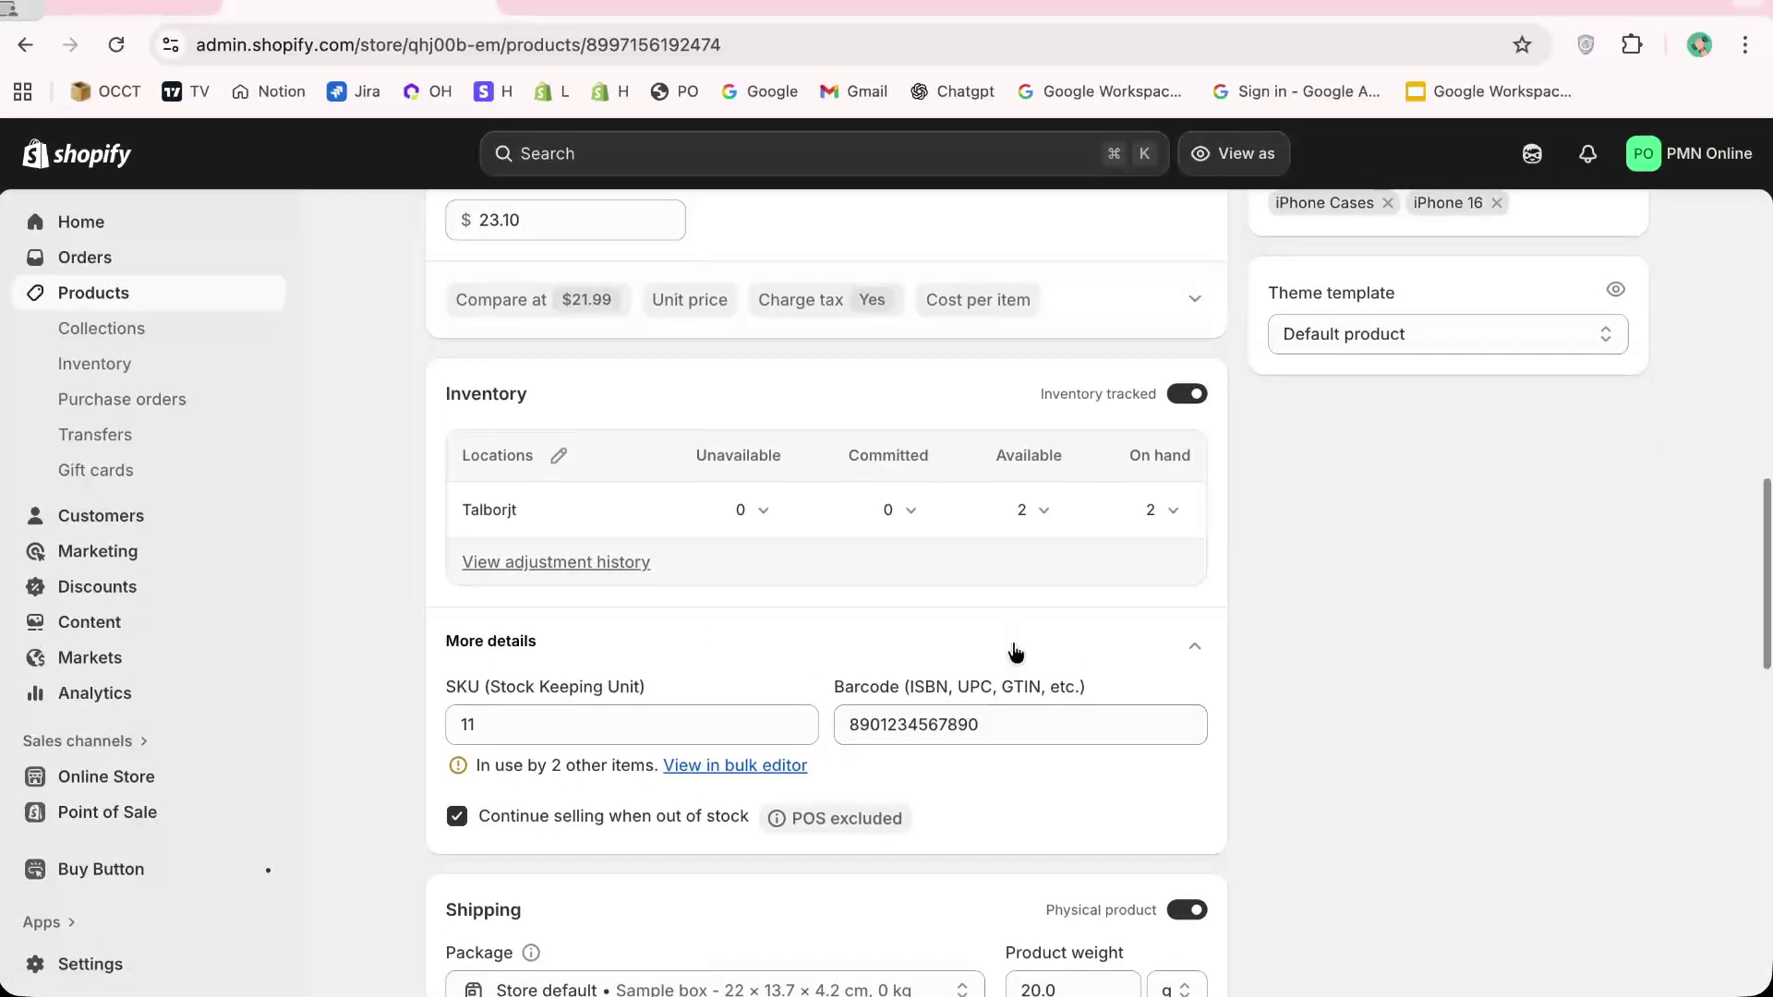
pyautogui.click(1187, 448)
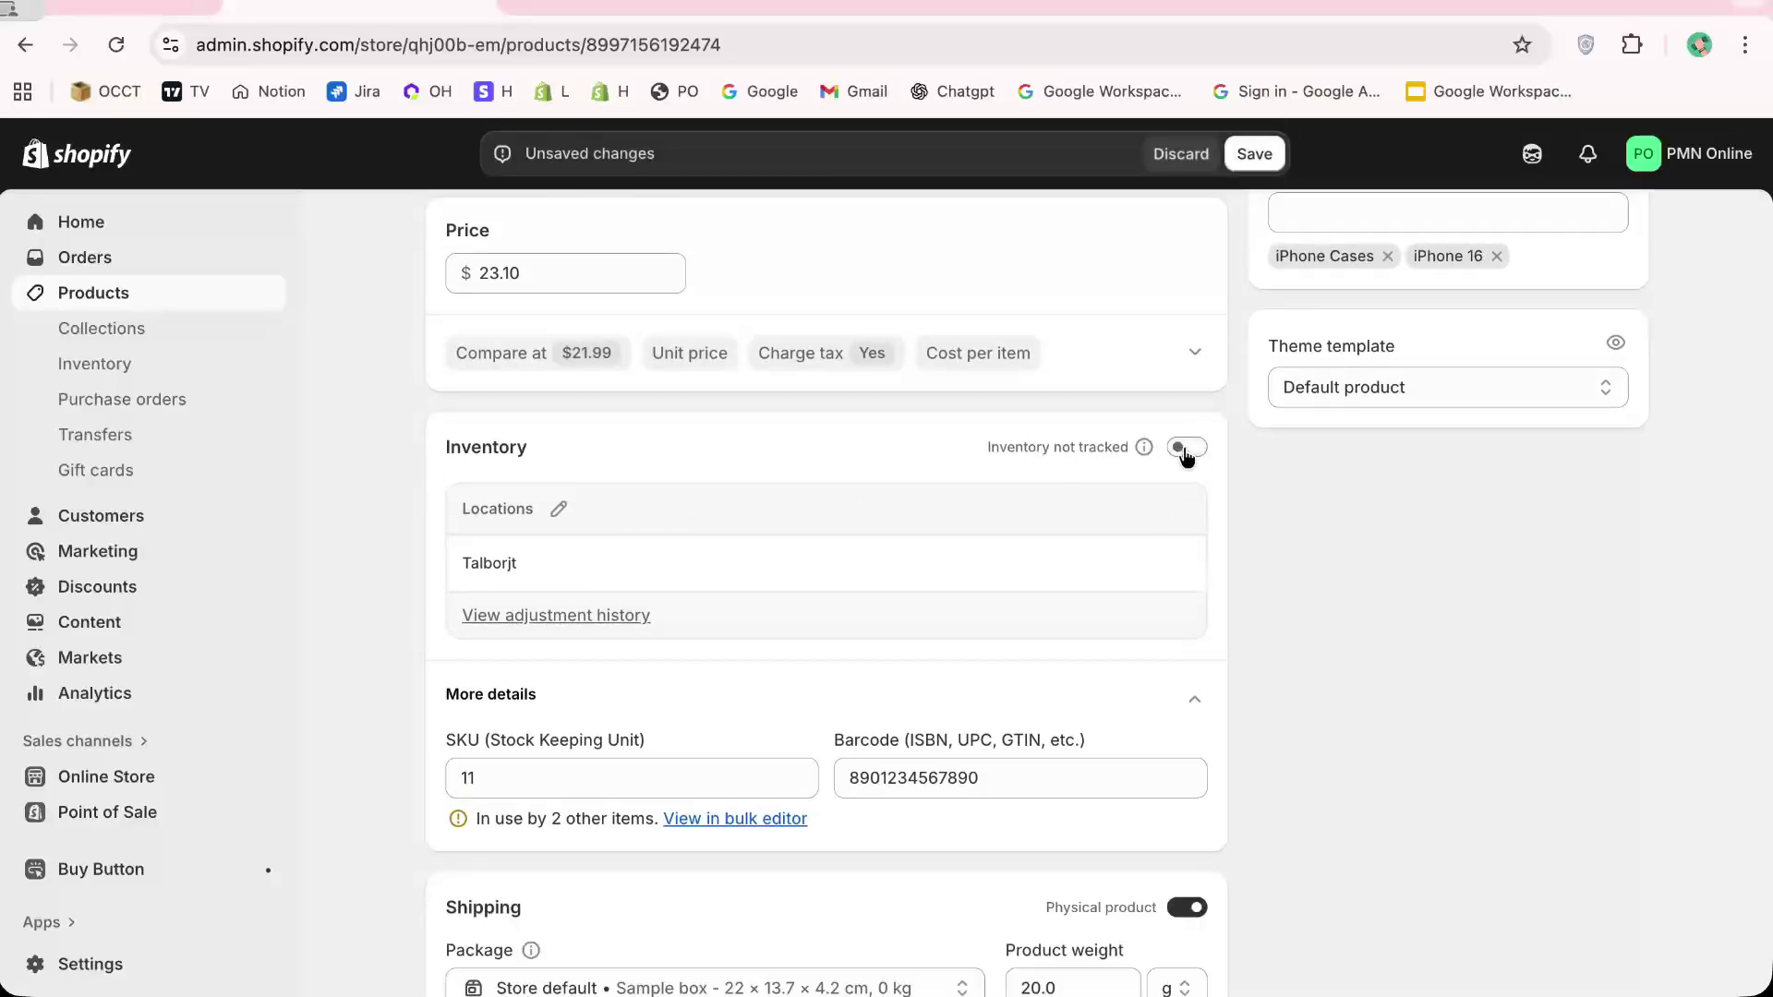
pyautogui.click(1187, 449)
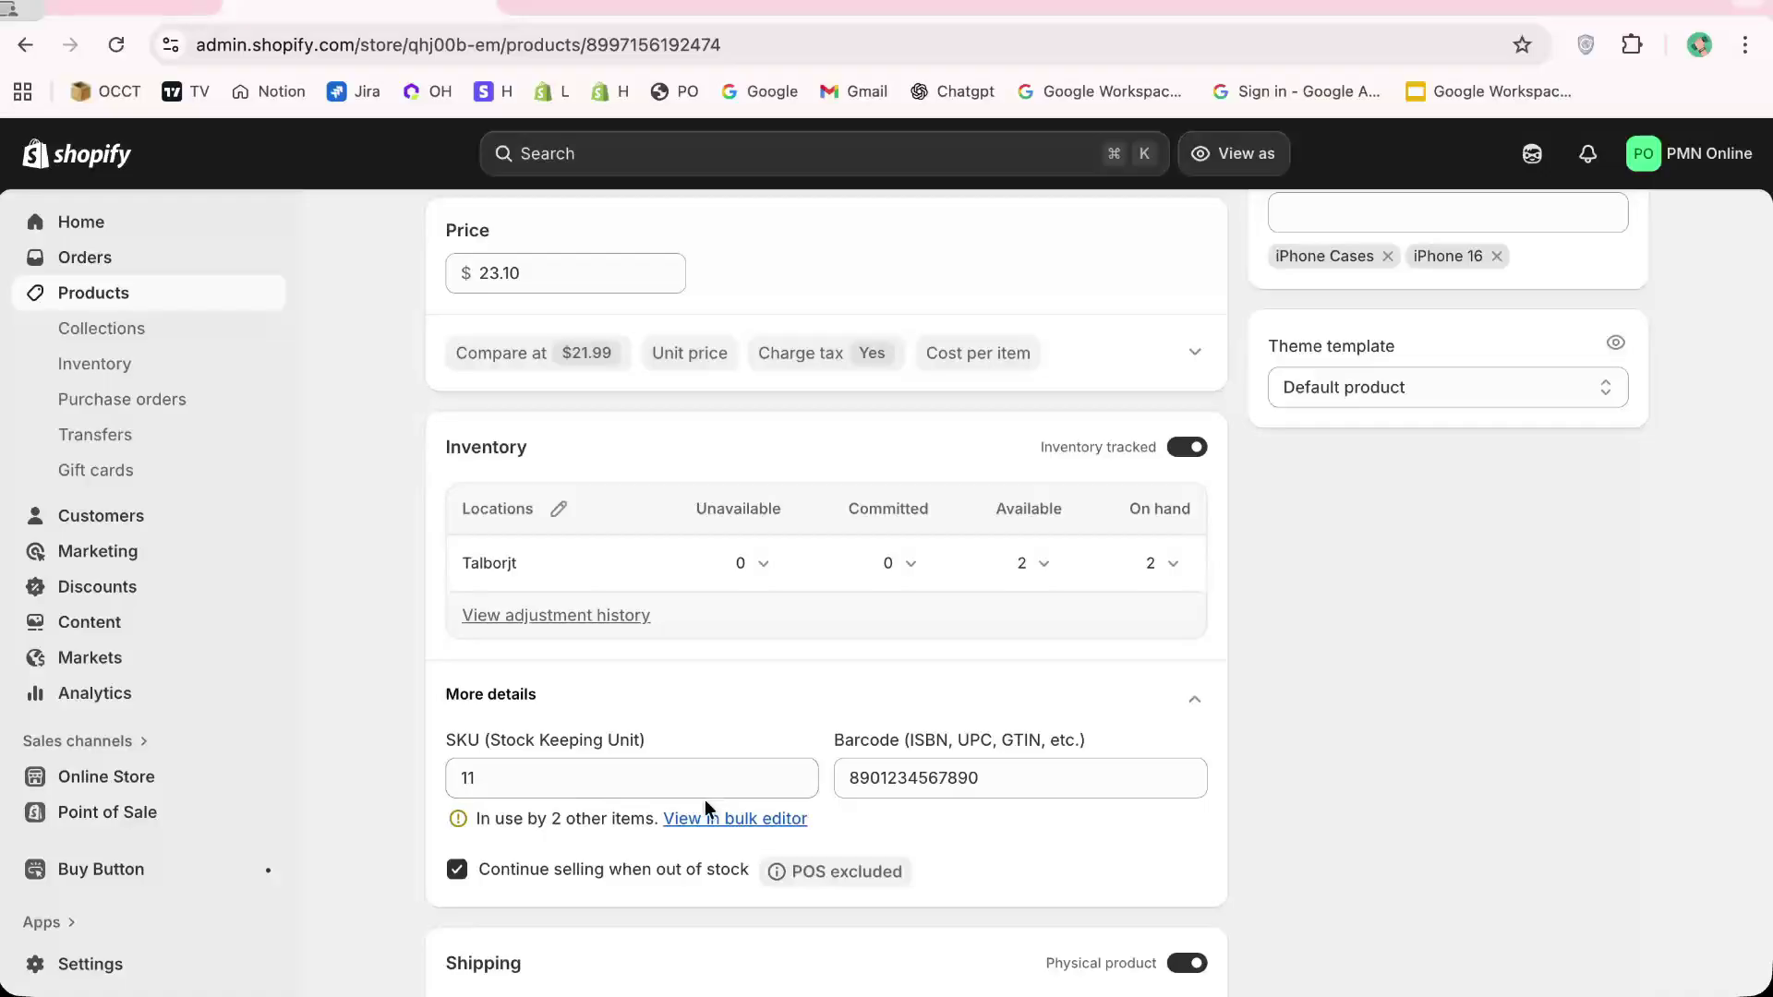
pyautogui.scroll(-3, 777, 359)
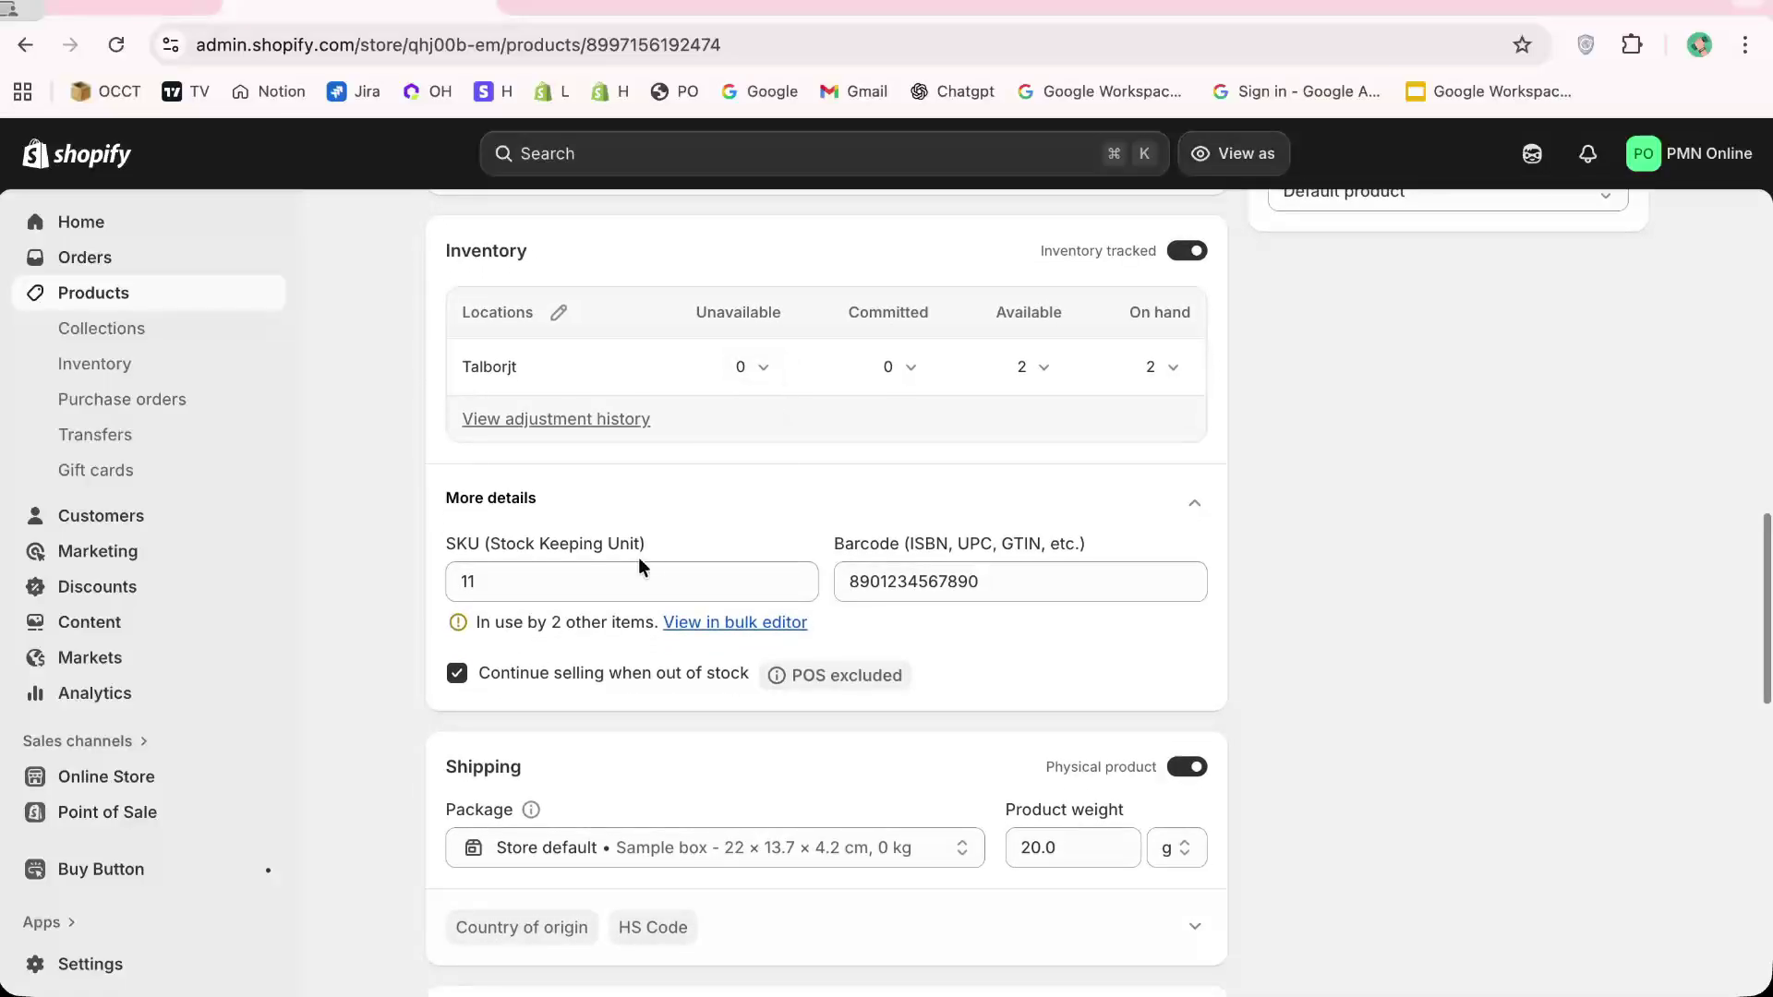
pyautogui.scroll(1, 640, 564)
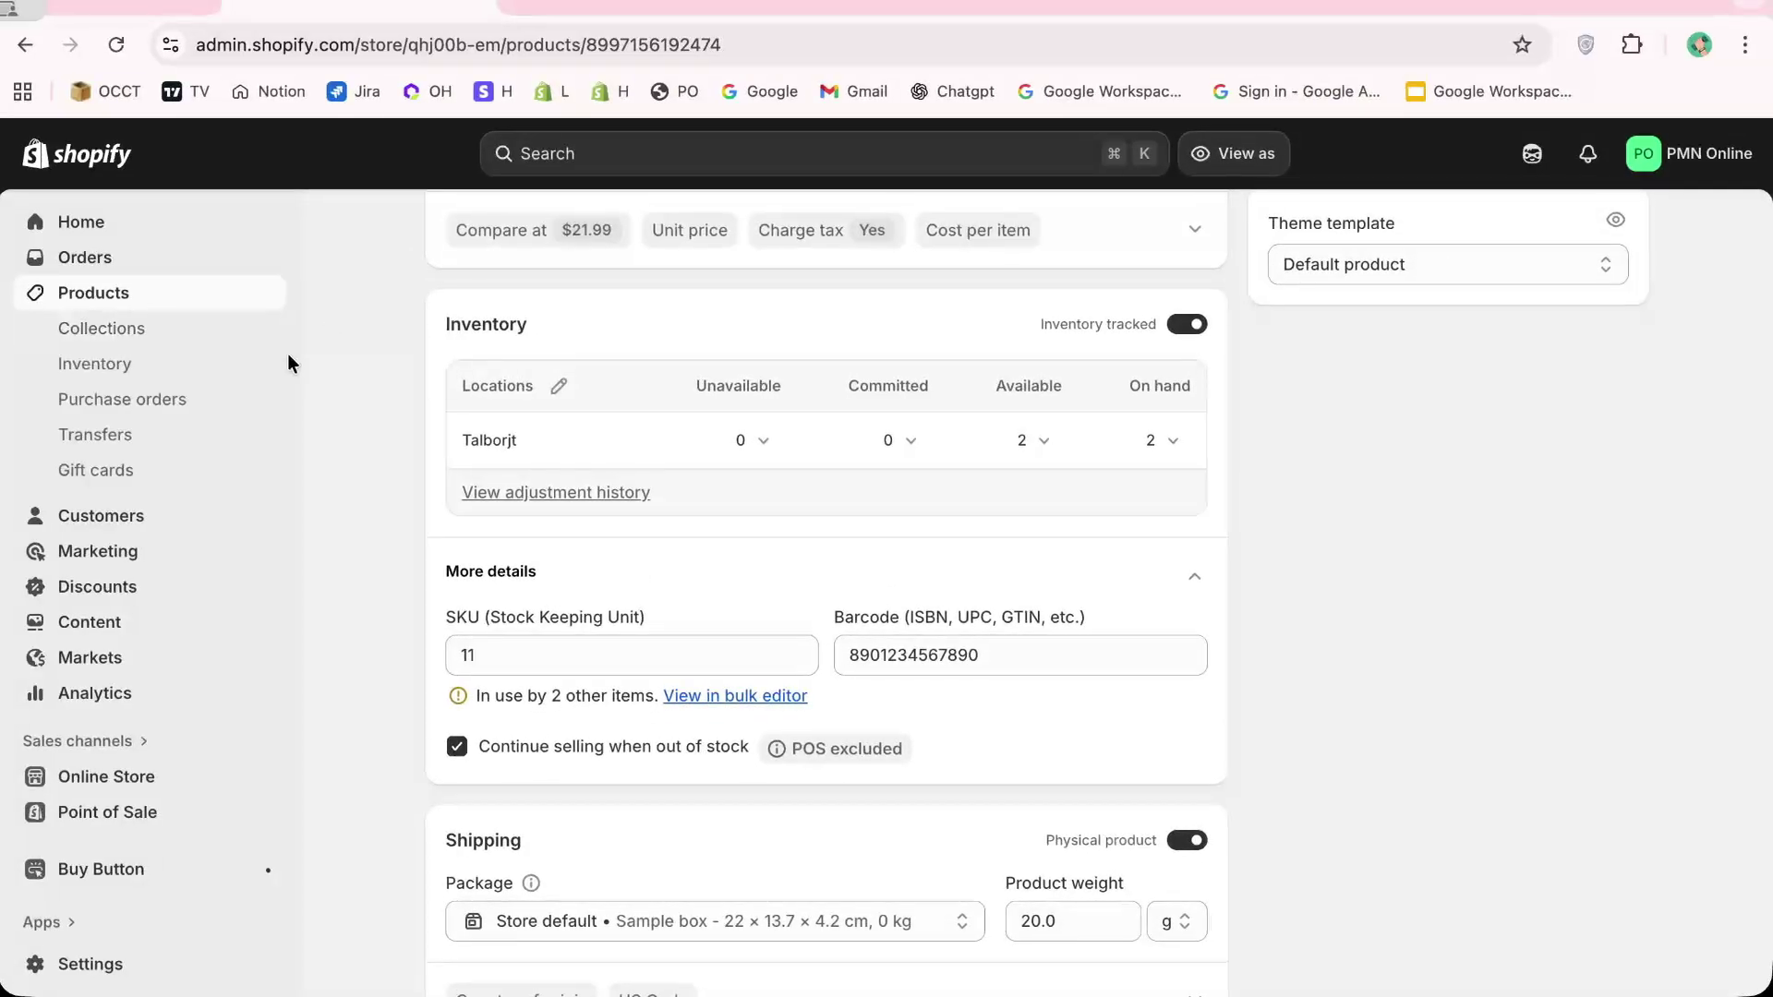
# Open the Promin iPhone 16 Case page on the live storefront and dismiss its cookie consent banner
pyautogui.click(873, 11)
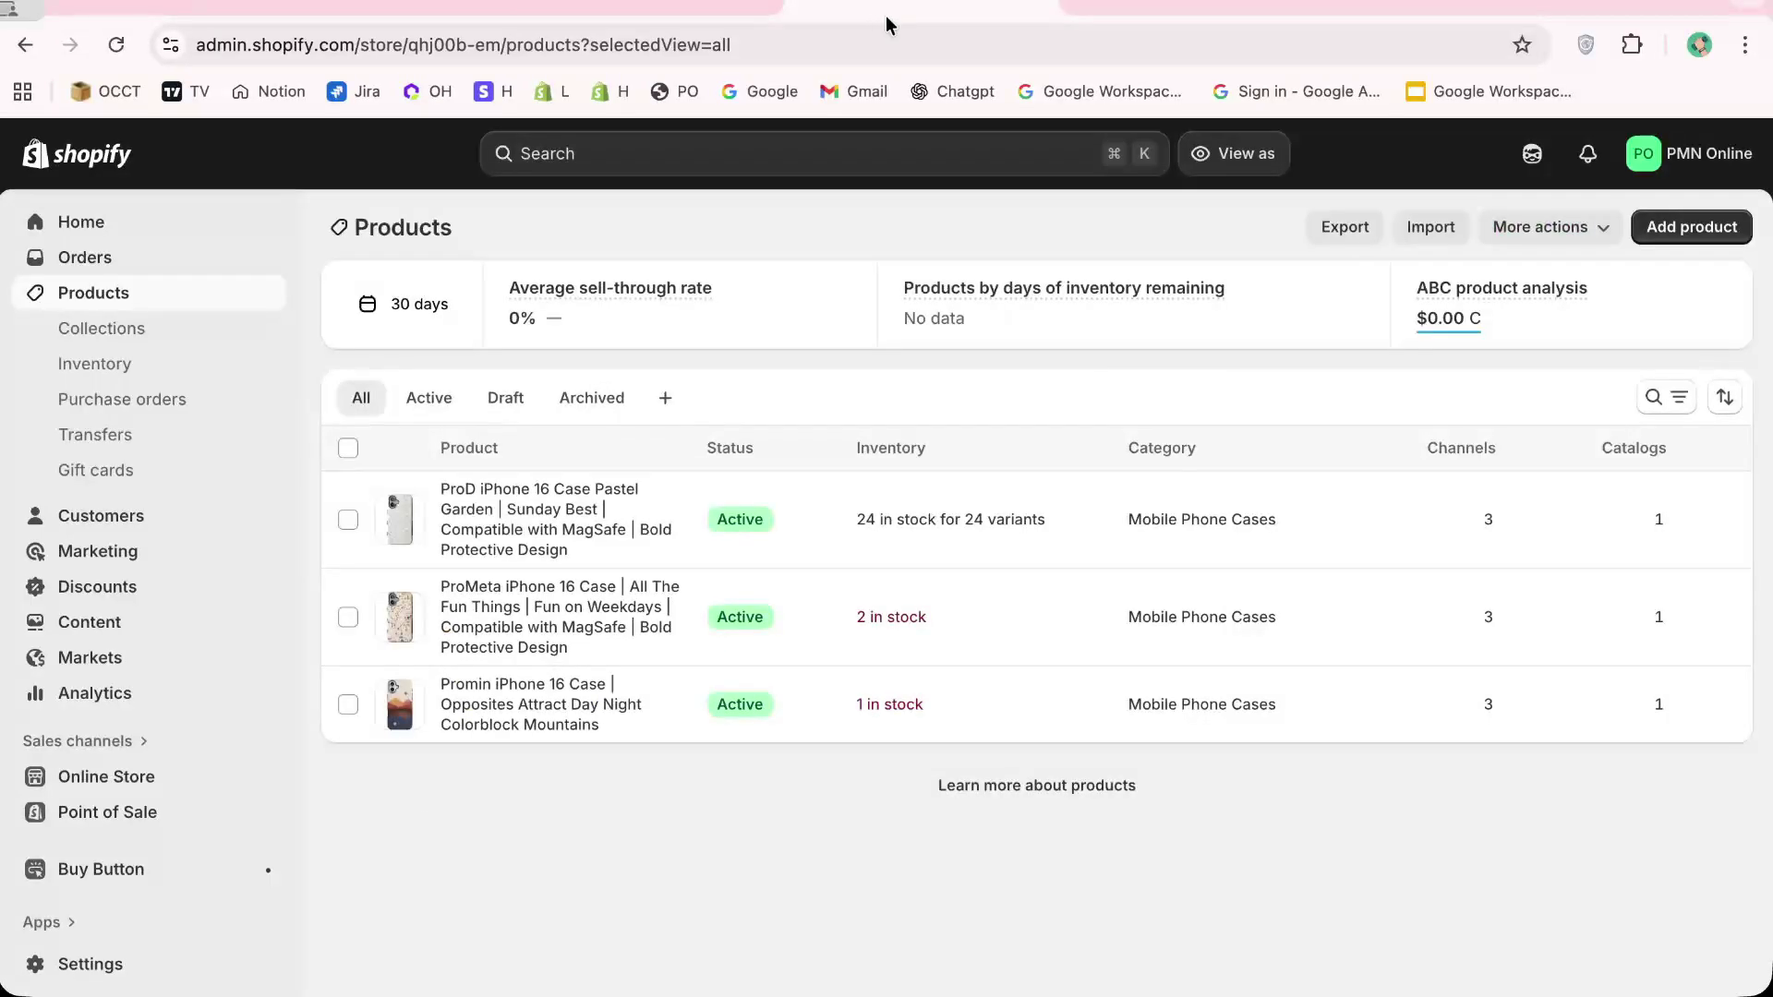
pyautogui.hotkey('ctrl', 'Tab')
pyautogui.scroll(-10, 1326, 408)
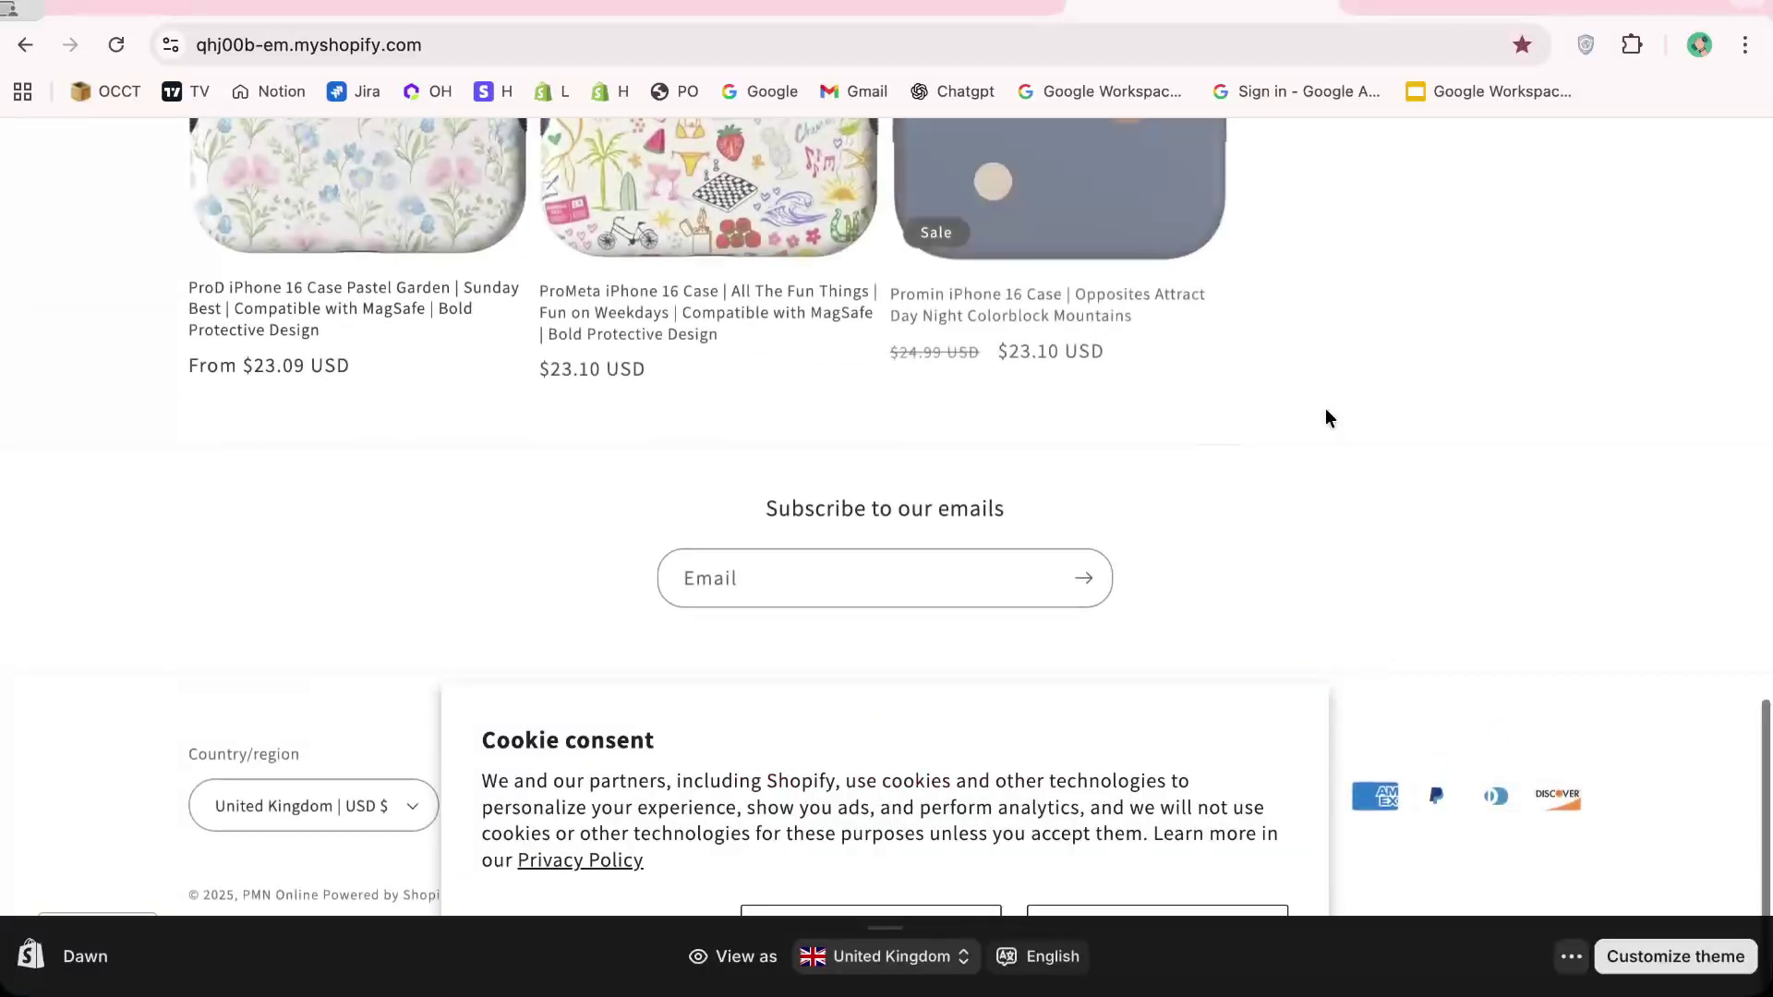
pyautogui.scroll(2, 1216, 459)
pyautogui.scroll(2, 1215, 459)
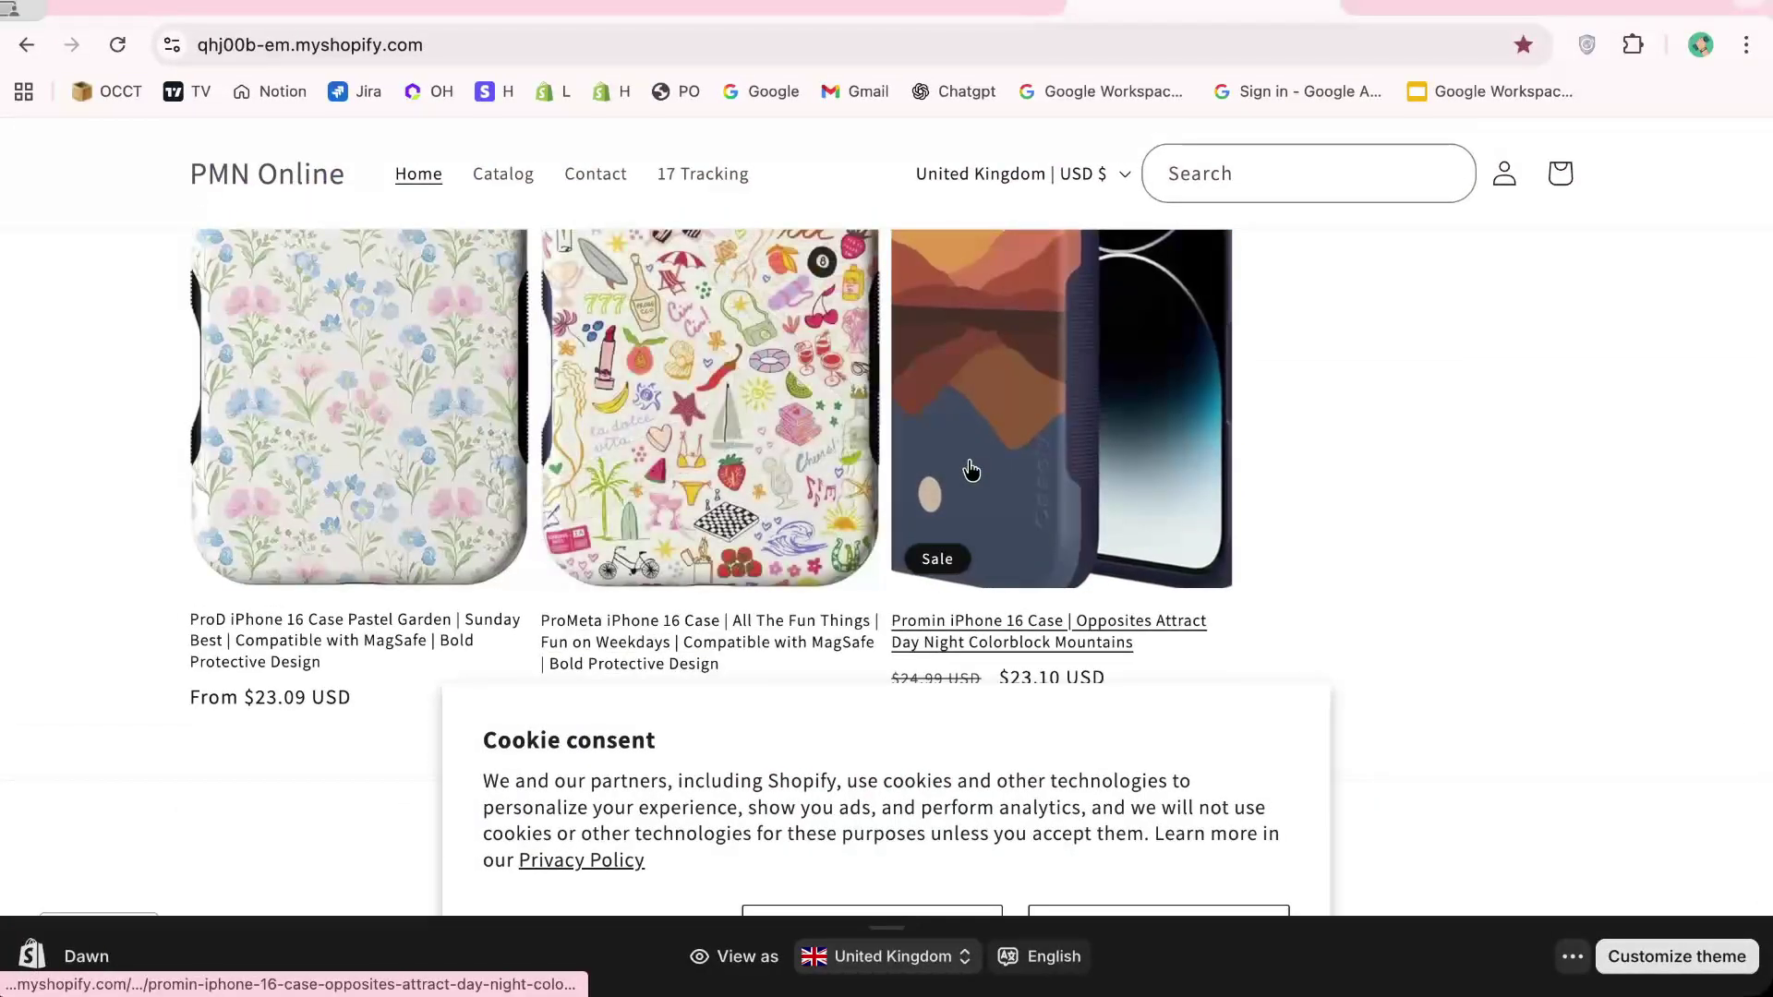
pyautogui.click(1237, 519)
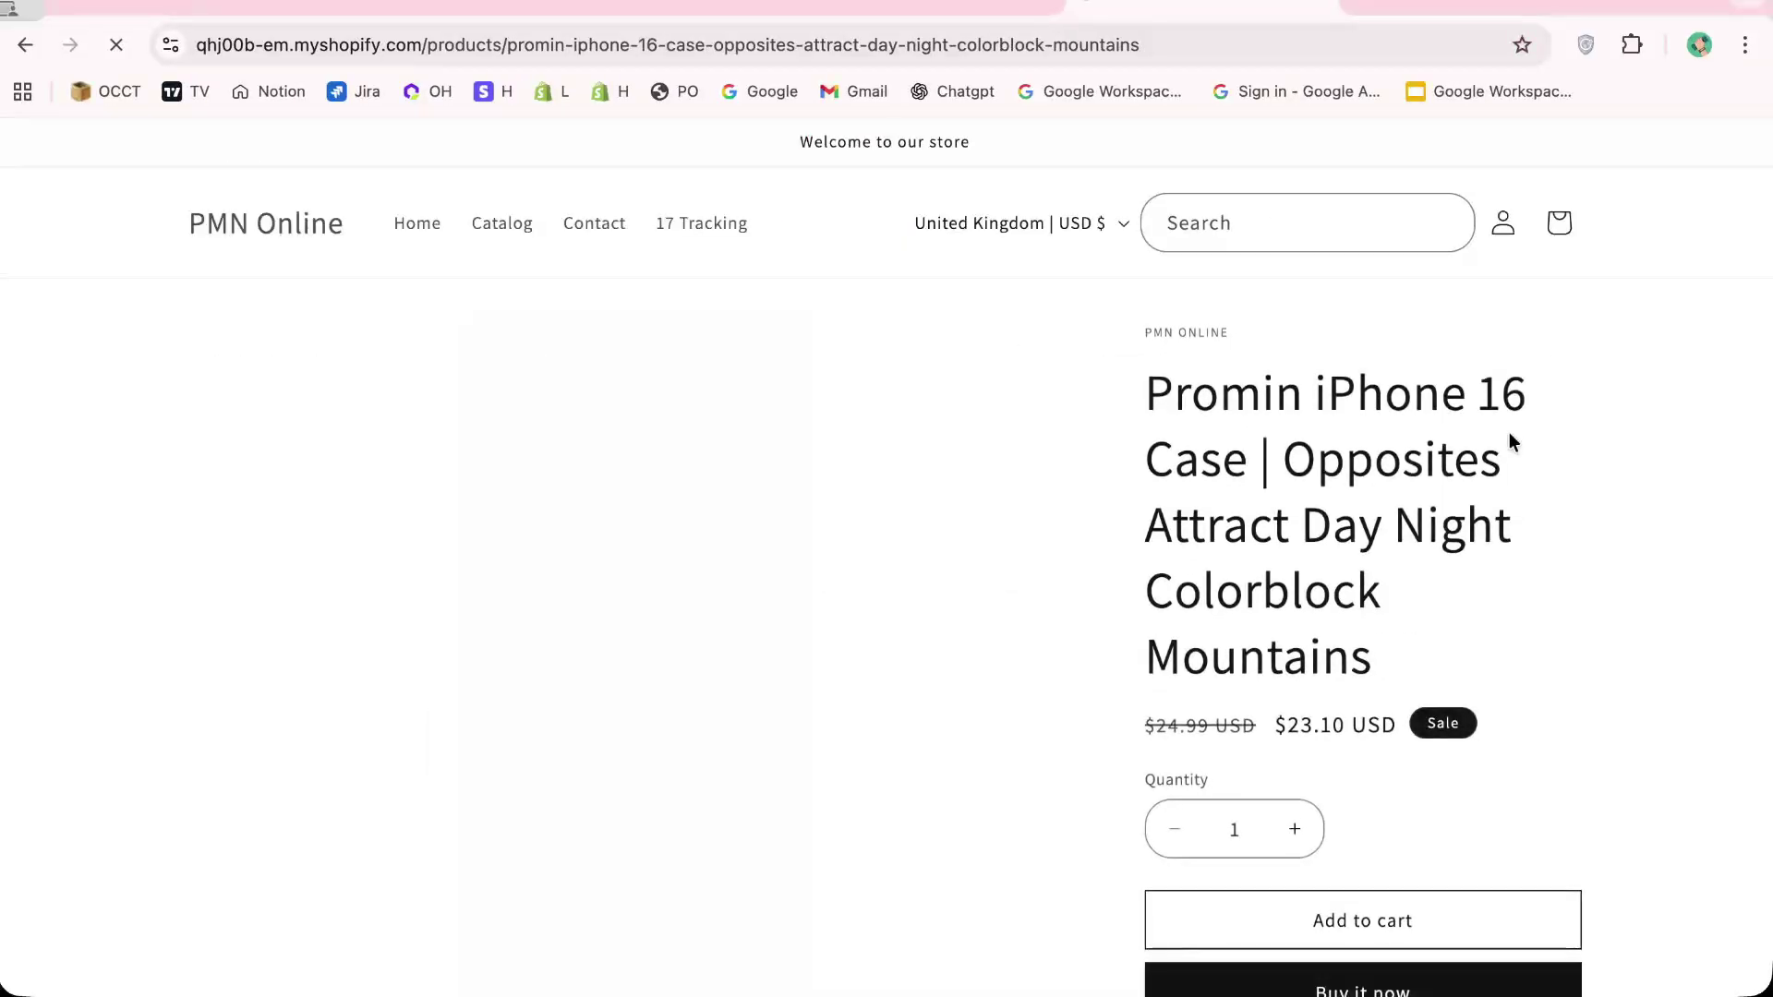
pyautogui.scroll(-3, 1509, 434)
pyautogui.scroll(-1, 1509, 434)
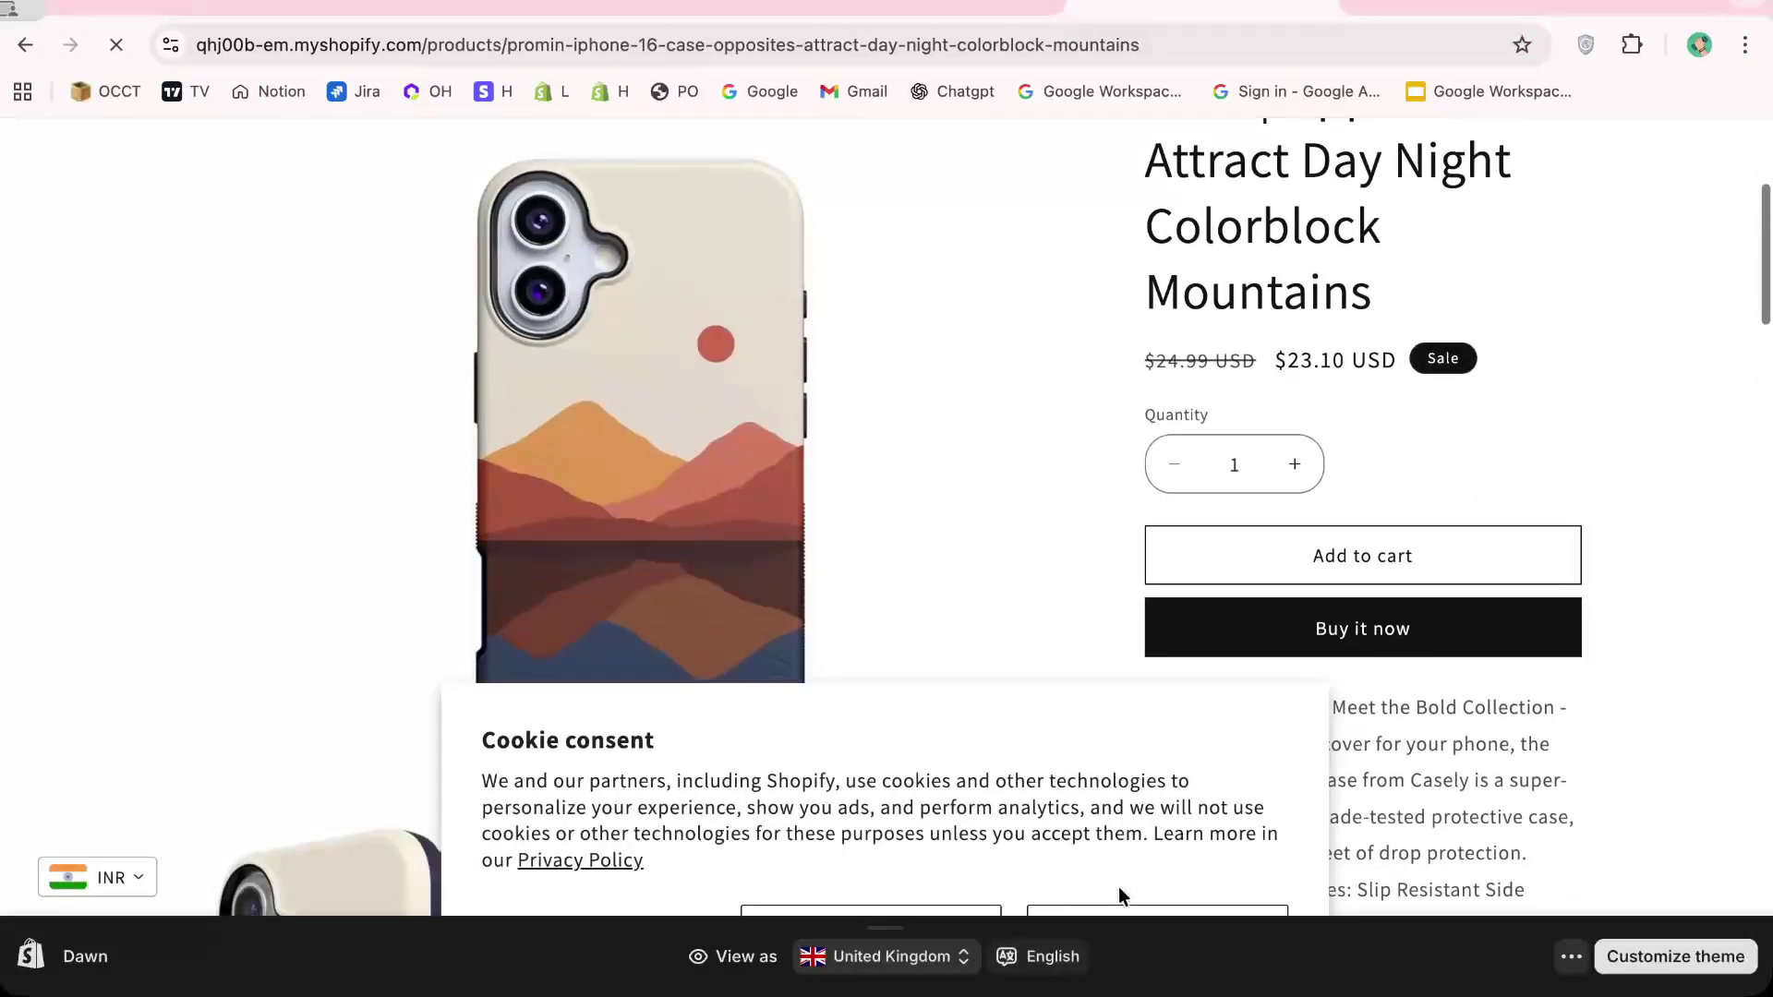
pyautogui.click(1191, 913)
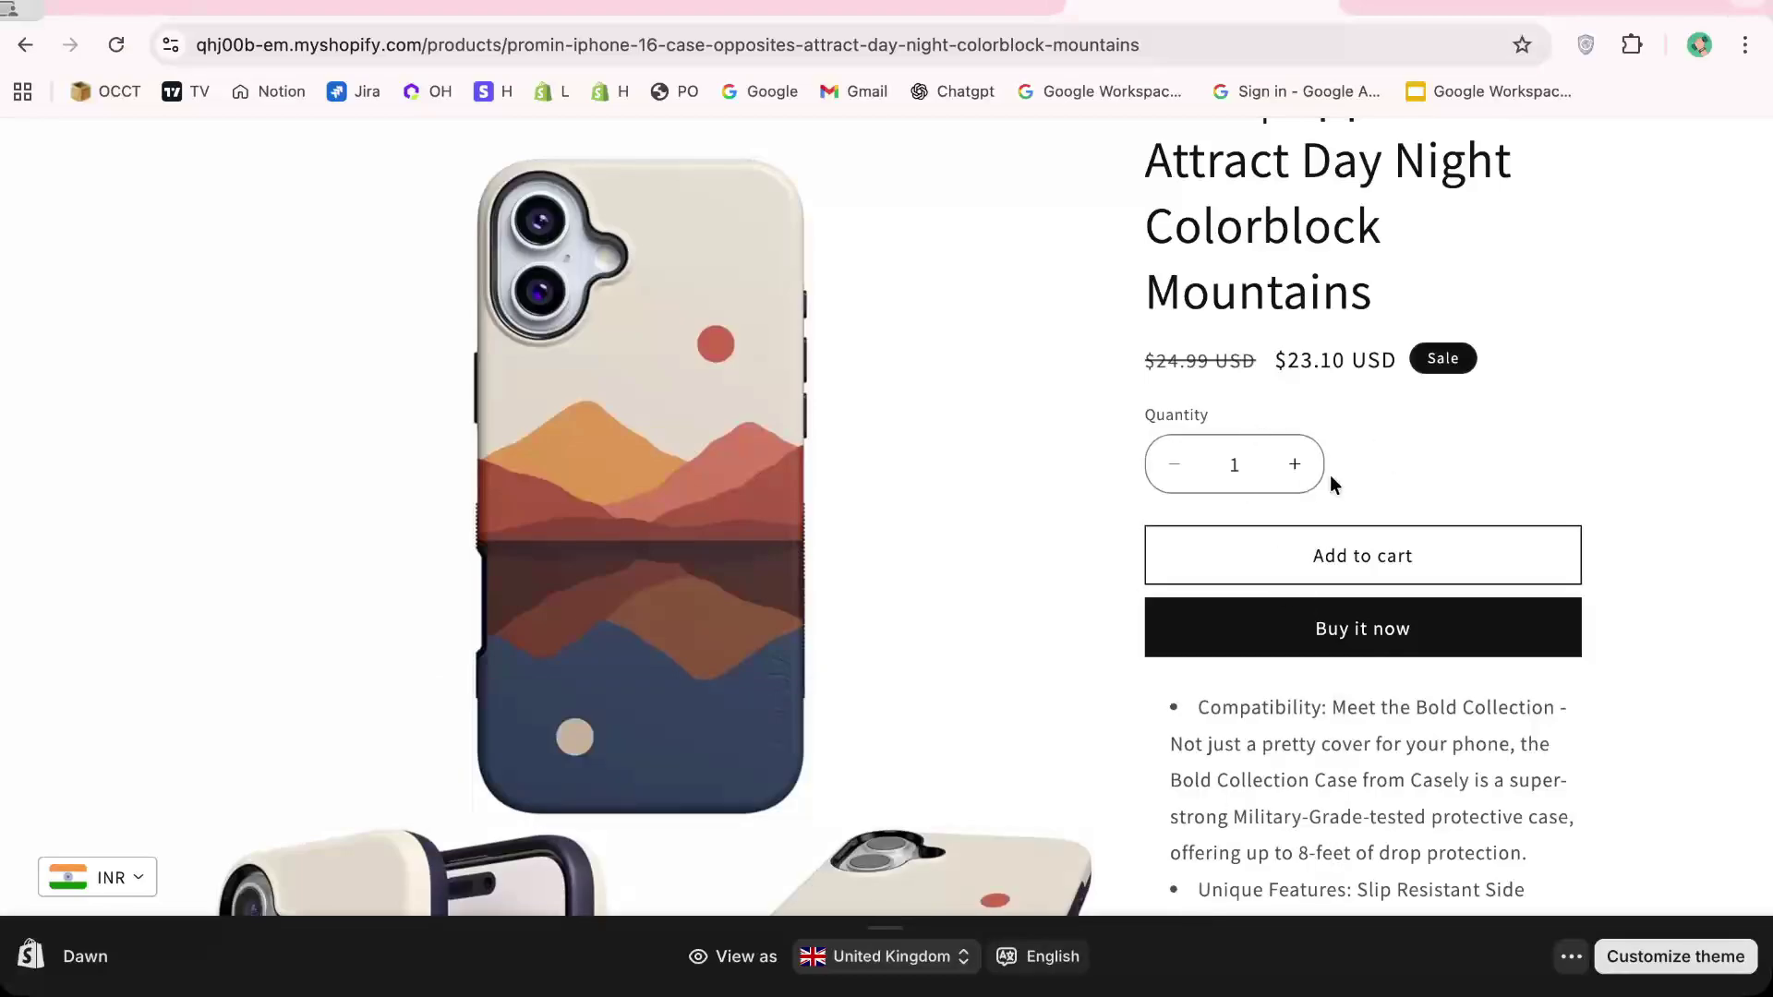
# Try adding 3 units of the Promin case to the cart, and retry with the quantity reduced to 1
pyautogui.click(1289, 550)
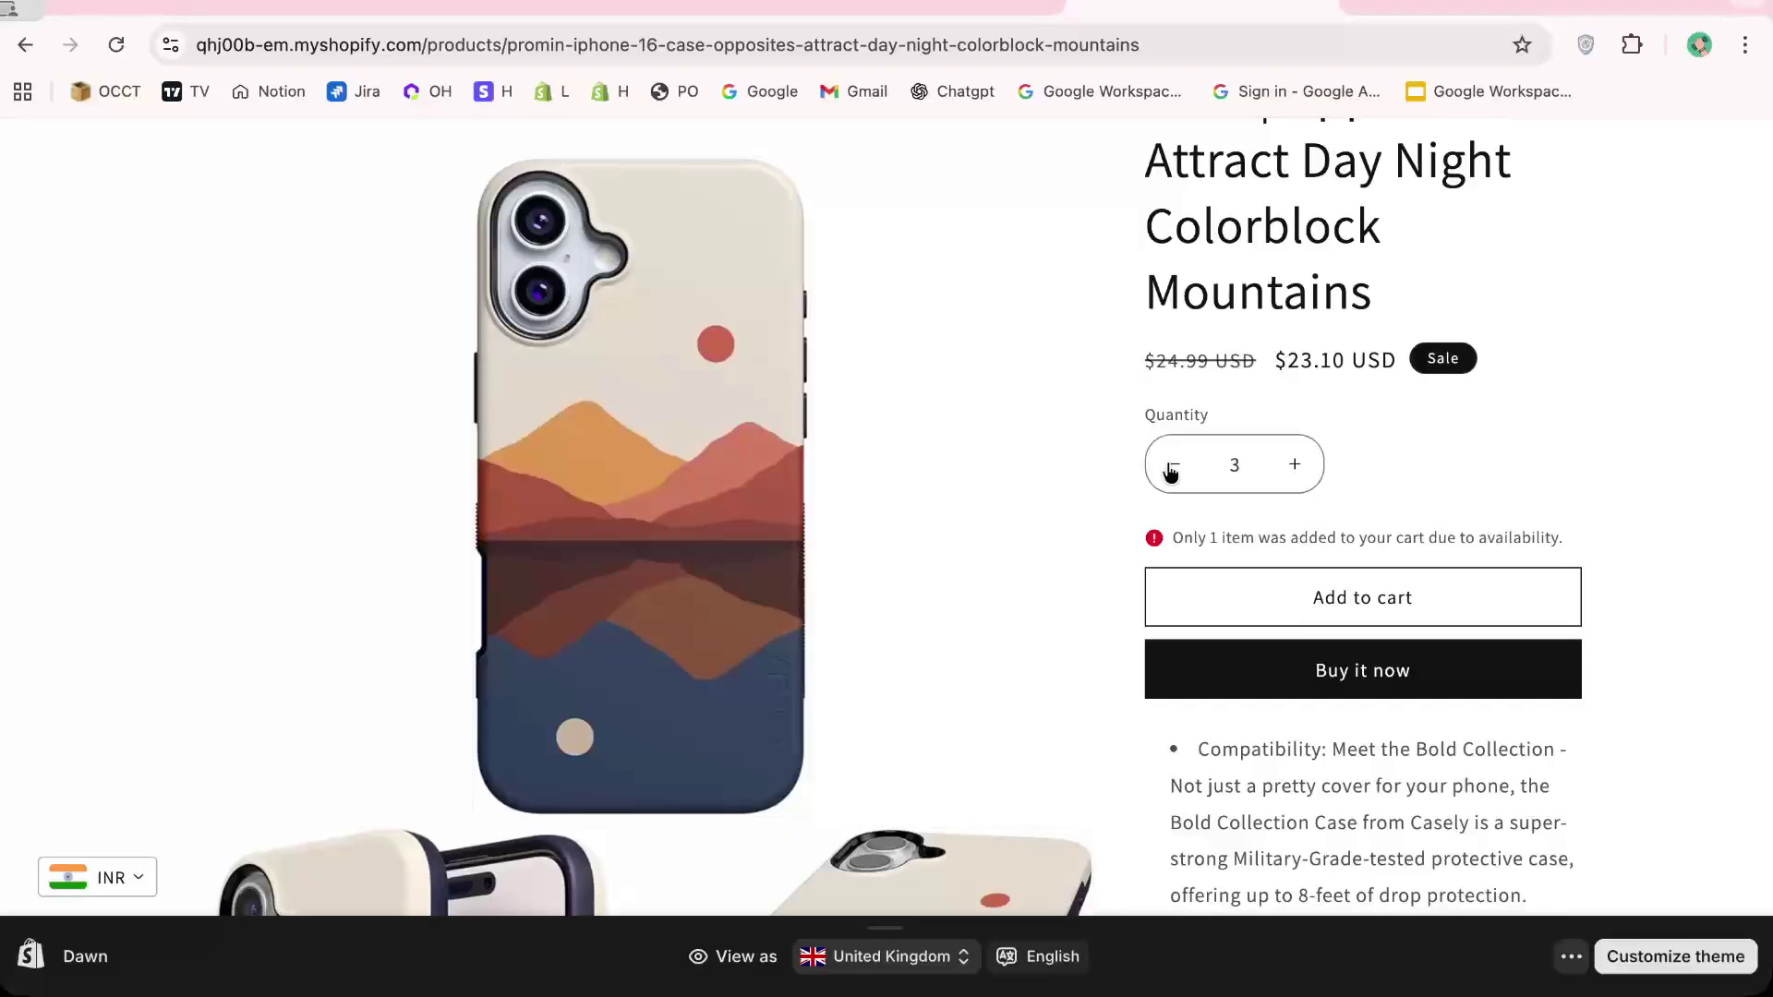
pyautogui.click(1171, 469)
pyautogui.click(1171, 470)
pyautogui.click(1279, 595)
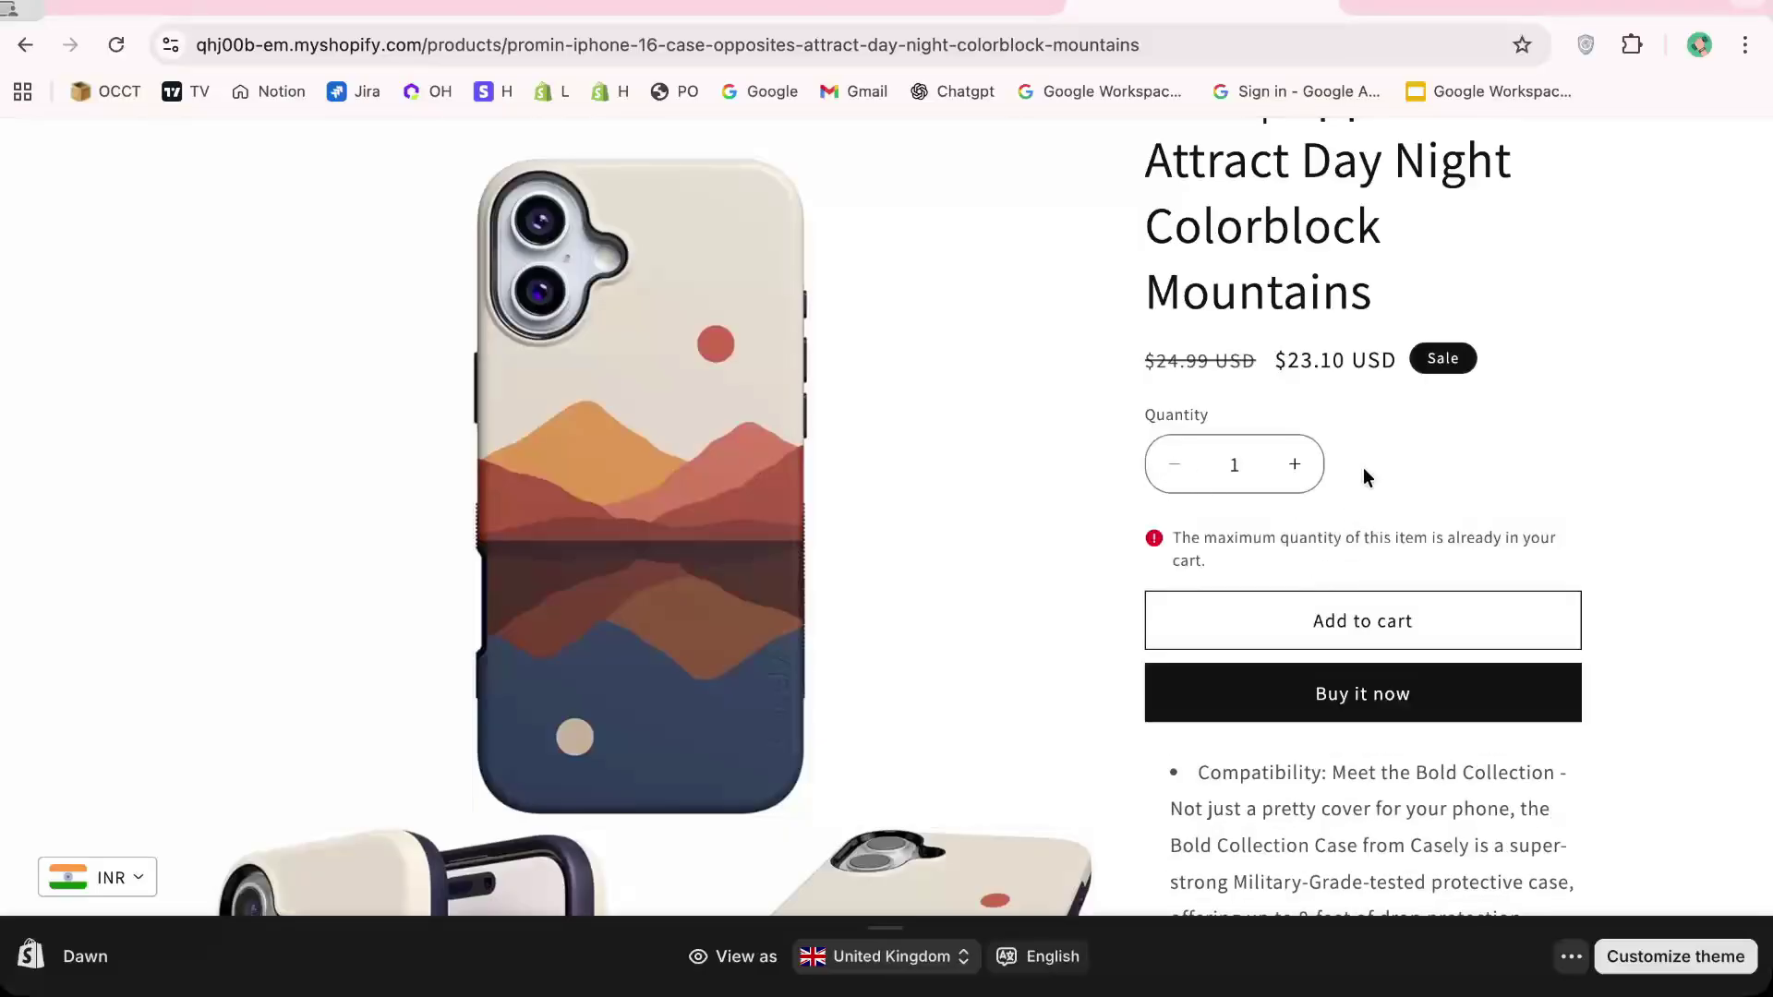
# Open the storefront cart and remove the Promin iPhone 16 Case from it
pyautogui.scroll(-6, 1398, 478)
pyautogui.scroll(10, 1392, 482)
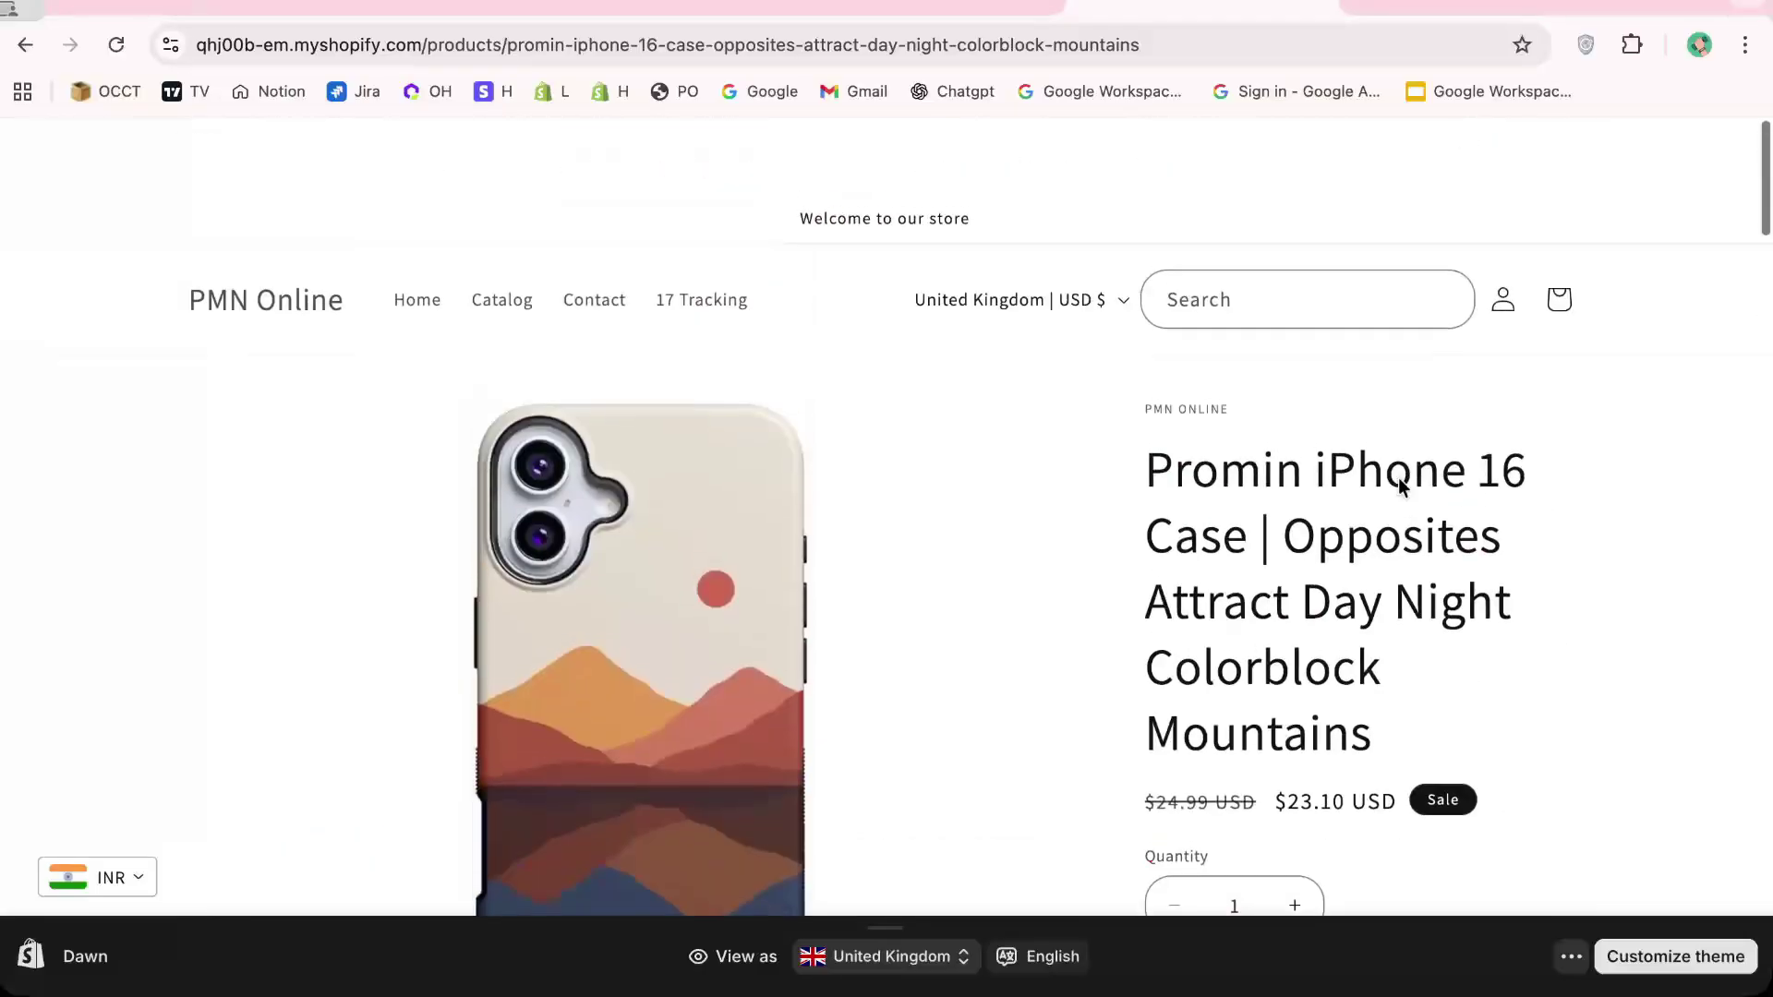
pyautogui.click(1560, 219)
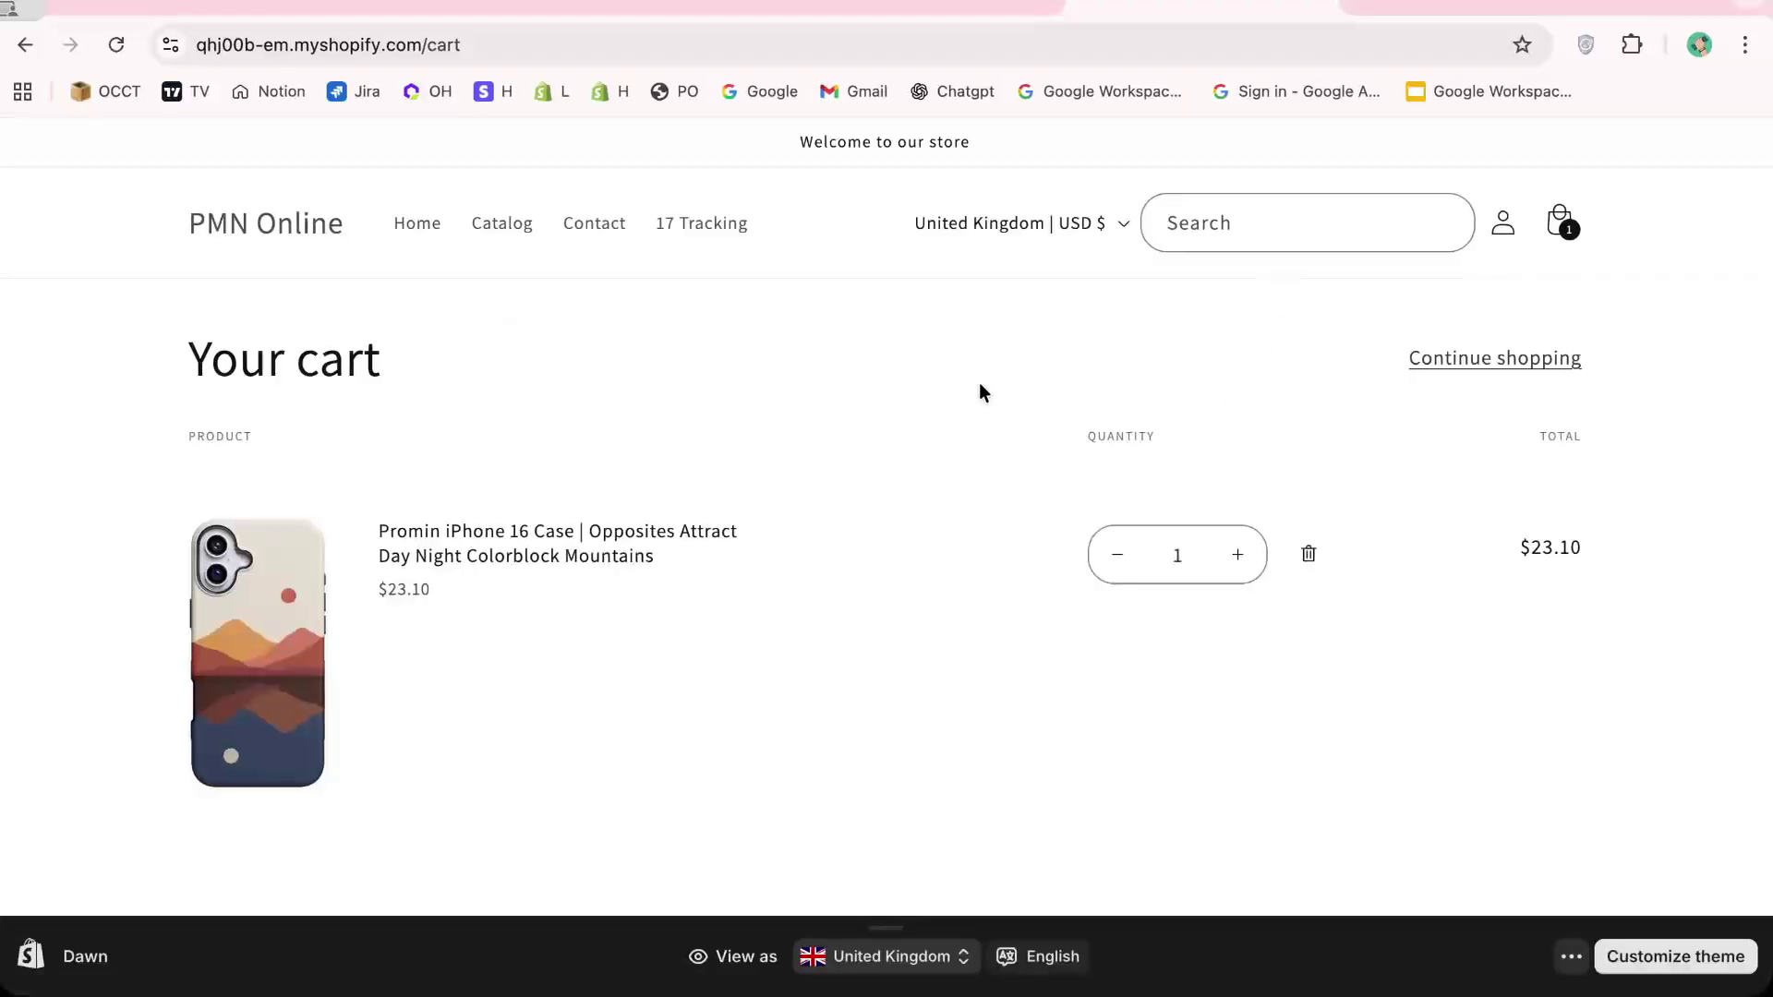
pyautogui.scroll(-1, 979, 382)
pyautogui.click(1308, 431)
# Return to the guide, highlight the inventory tracking check on the Final Checks slide, and advance to Recap & Outro
pyautogui.hotkey('ctrl', 'shift', 'Tab')
pyautogui.hotkey('ctrl', 'shift', 'Tab')
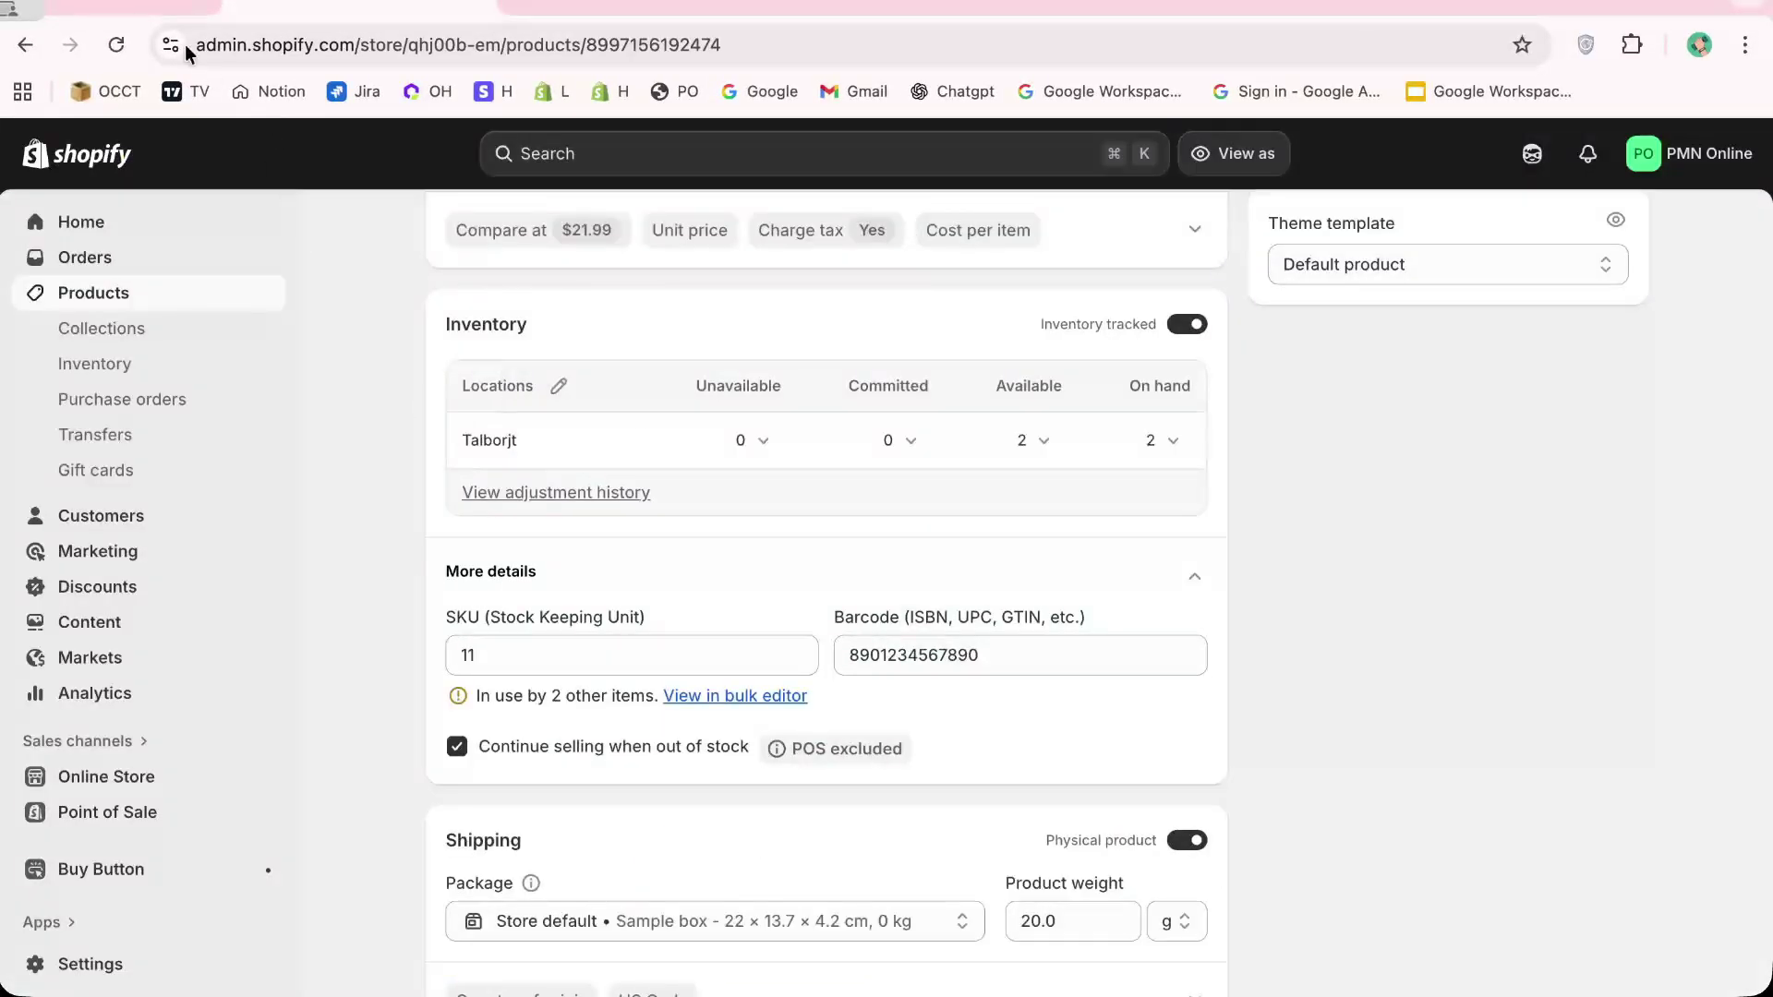
pyautogui.click(145, 13)
pyautogui.press('Right')
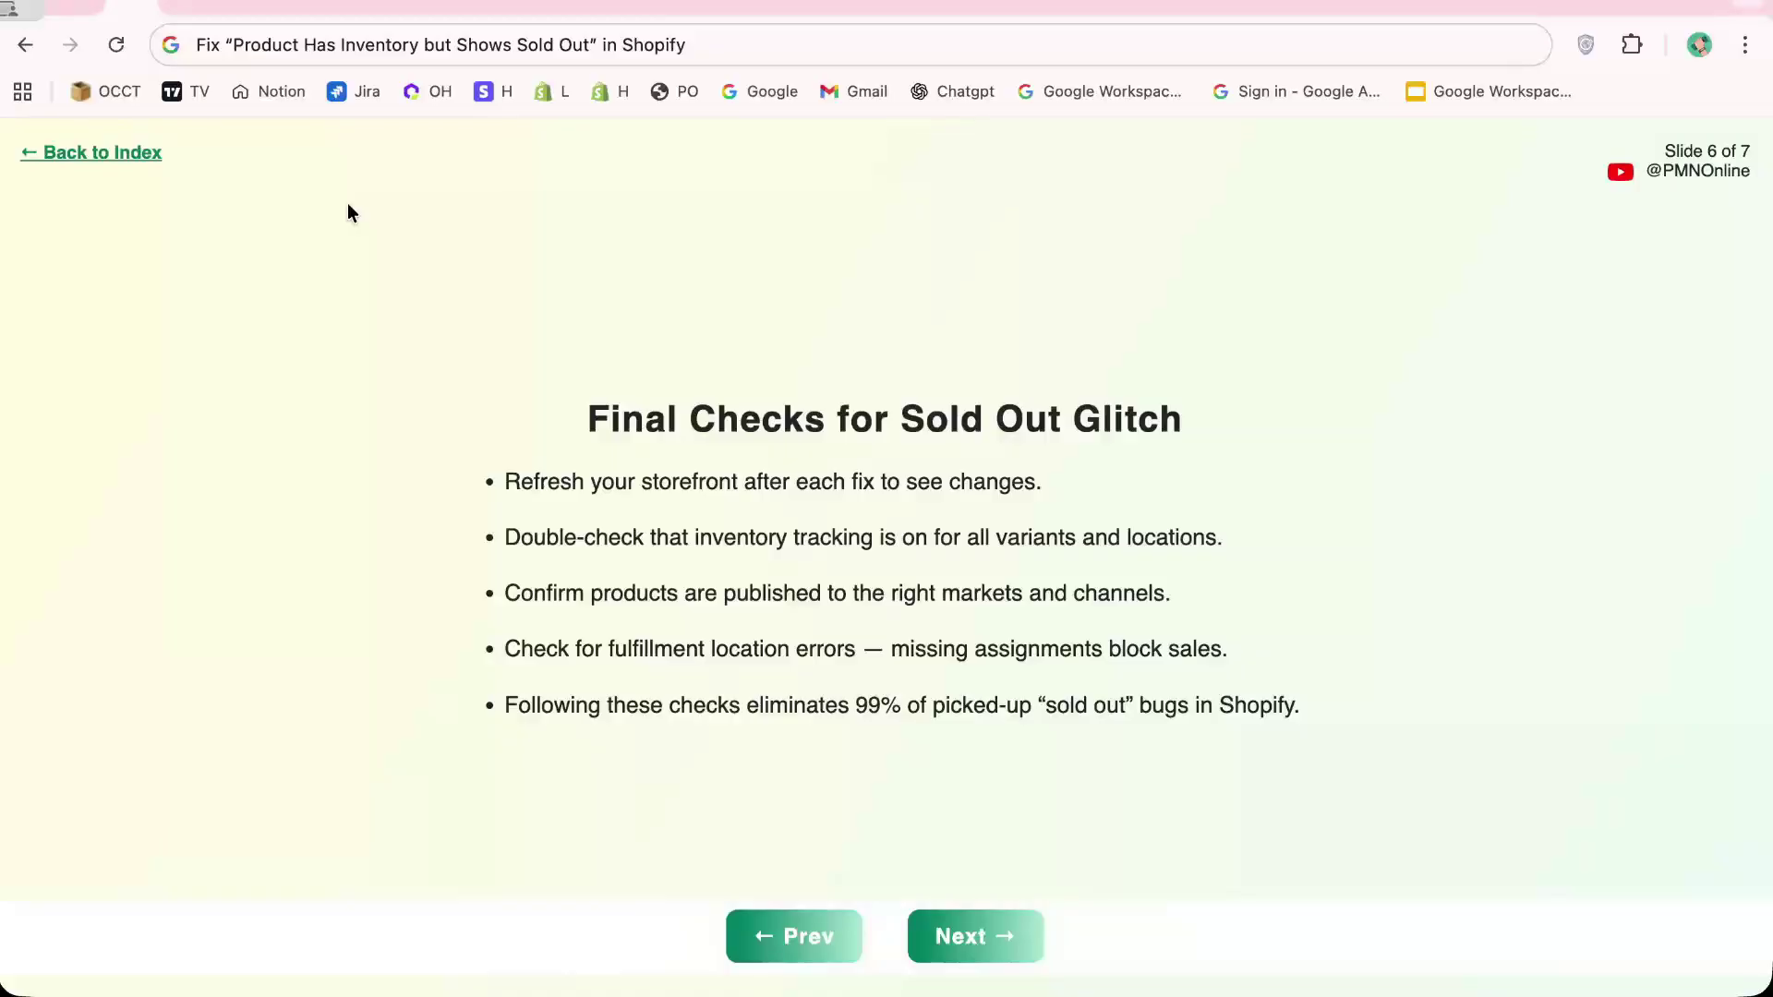
pyautogui.tripleClick(665, 538)
pyautogui.press('Right')
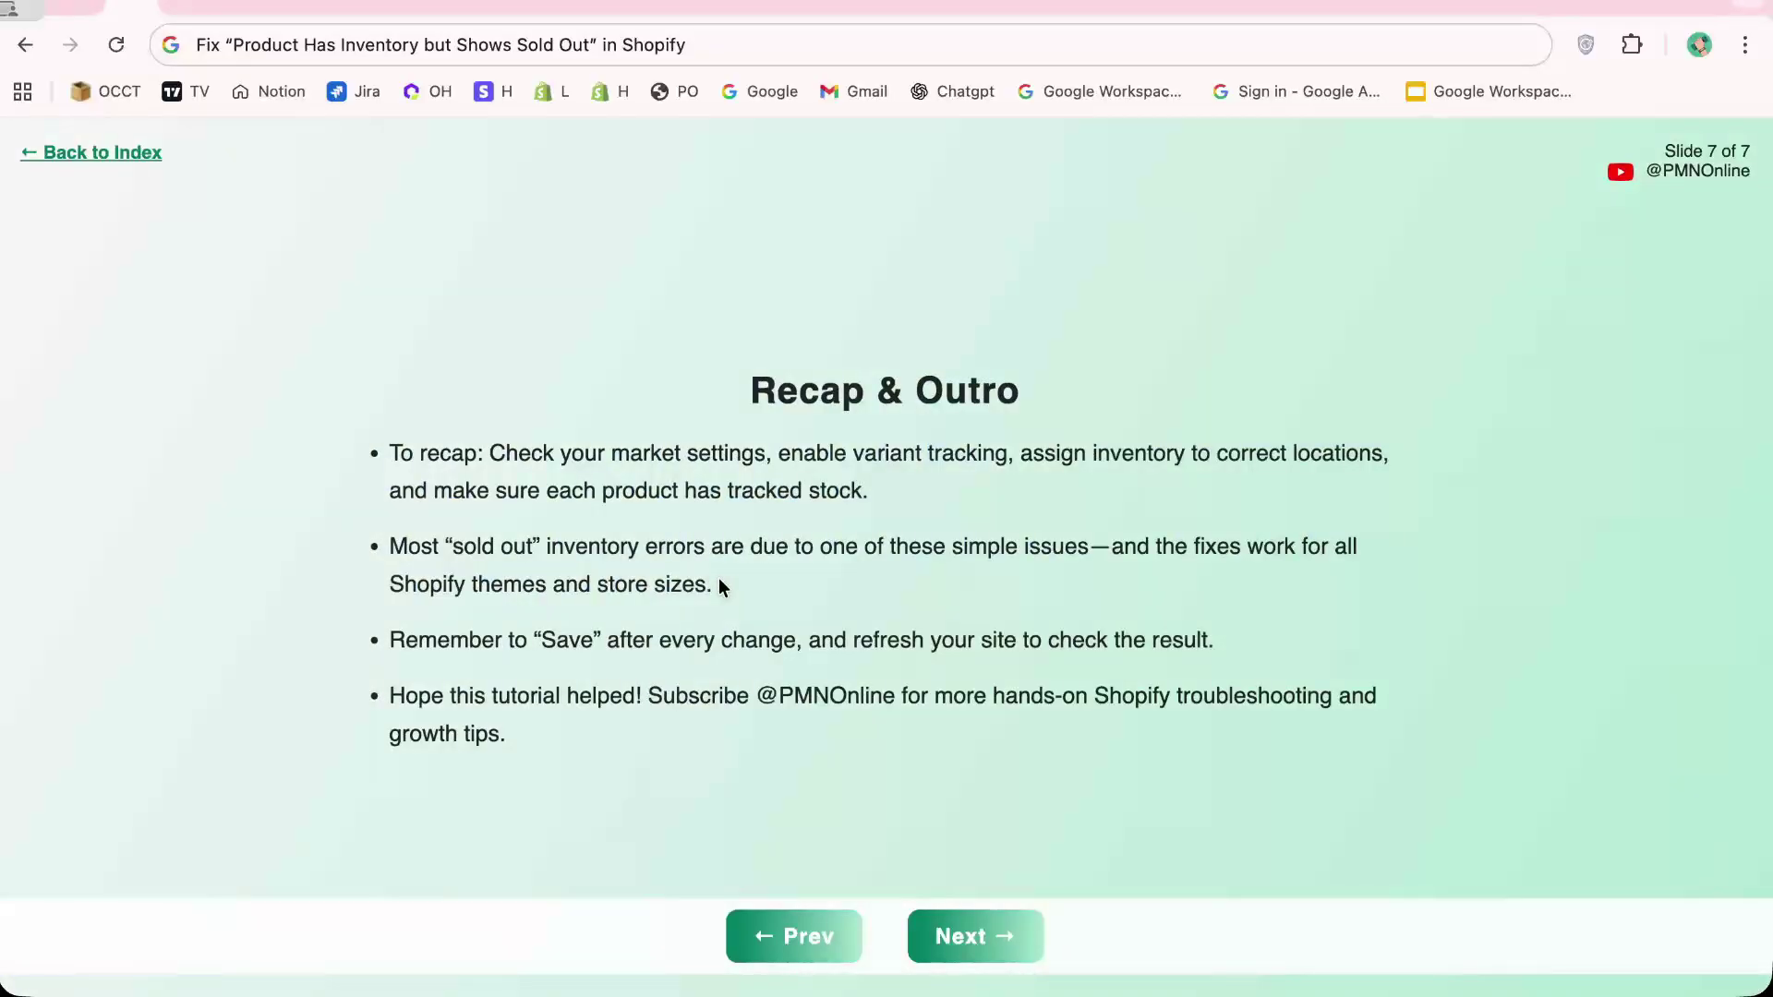